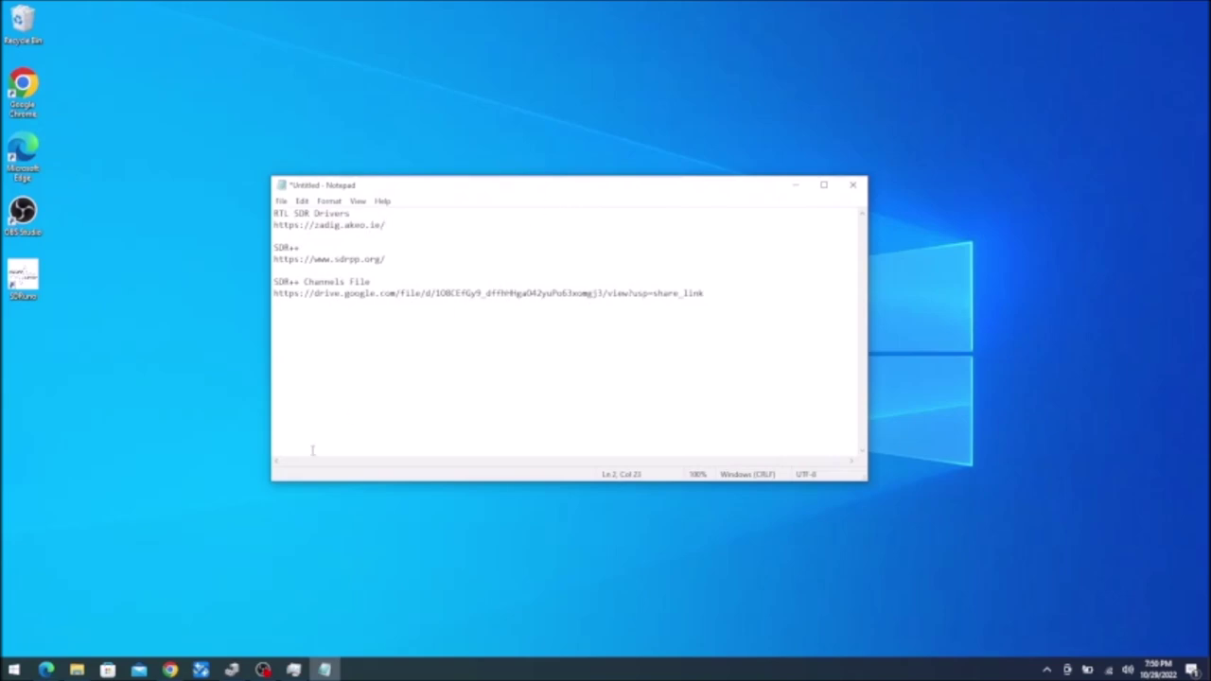
# Copy the zadig.akeo.ie address from Notepad and load it in Edge
pyautogui.tripleClick(382, 225)
pyautogui.hotkey('ctrl', 'c')
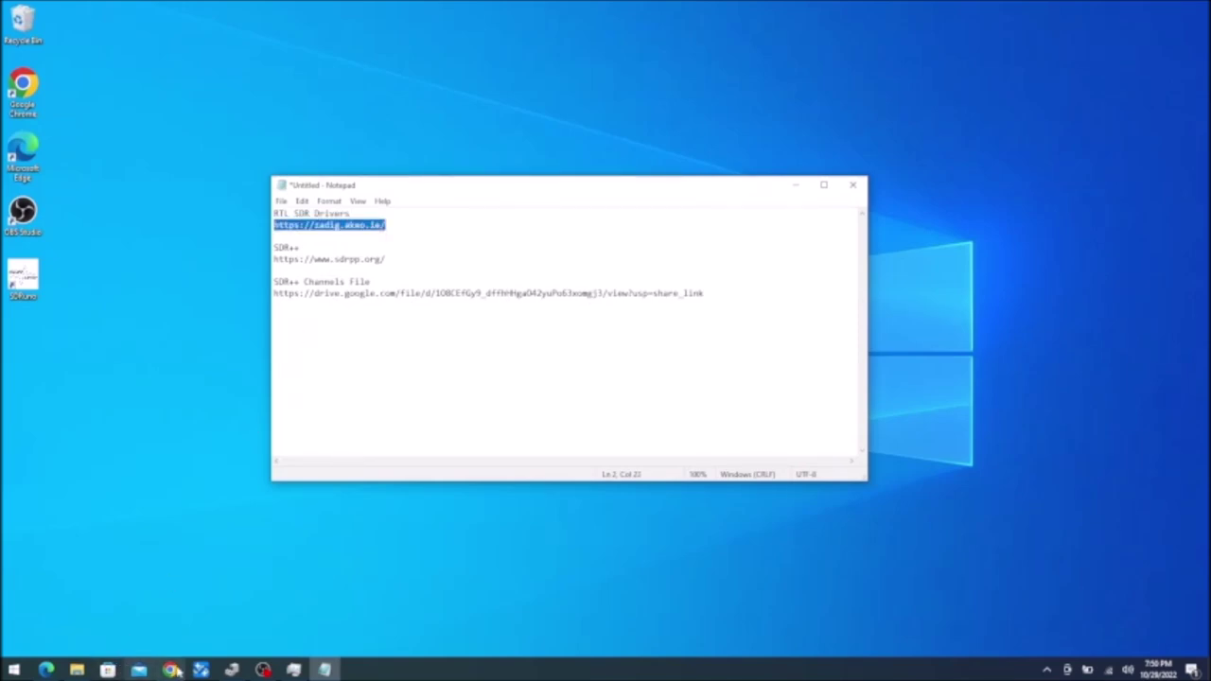
pyautogui.click(47, 670)
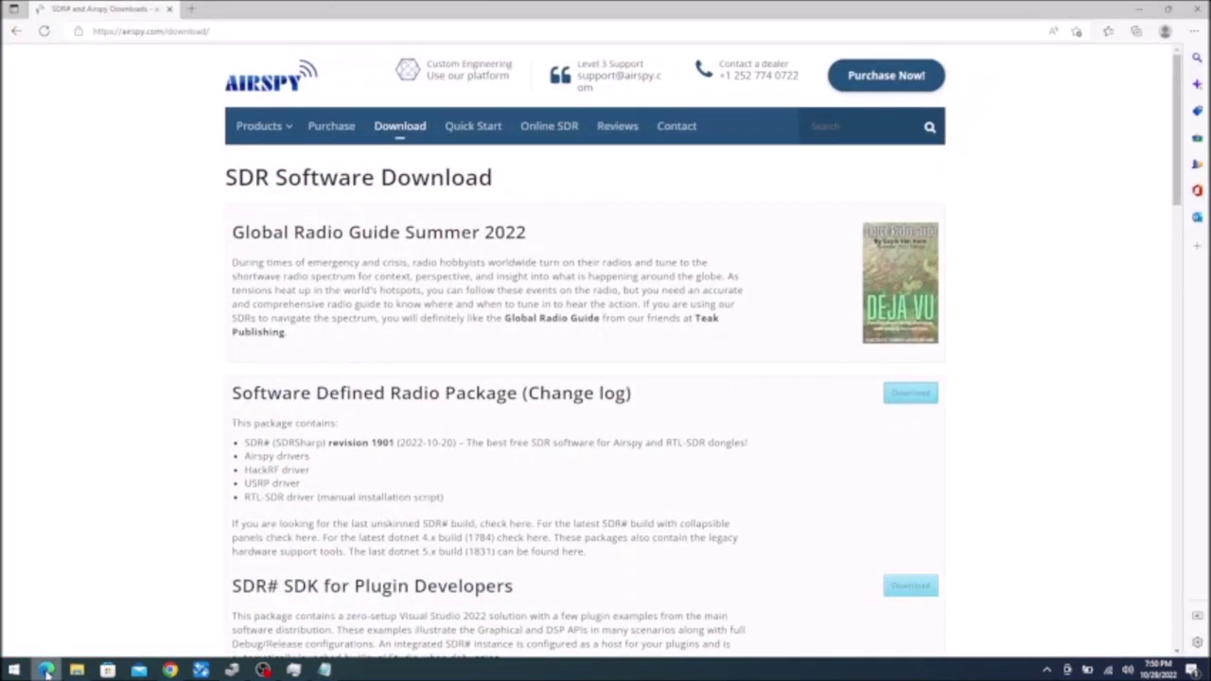
pyautogui.click(235, 36)
pyautogui.hotkey('ctrl', 'v')
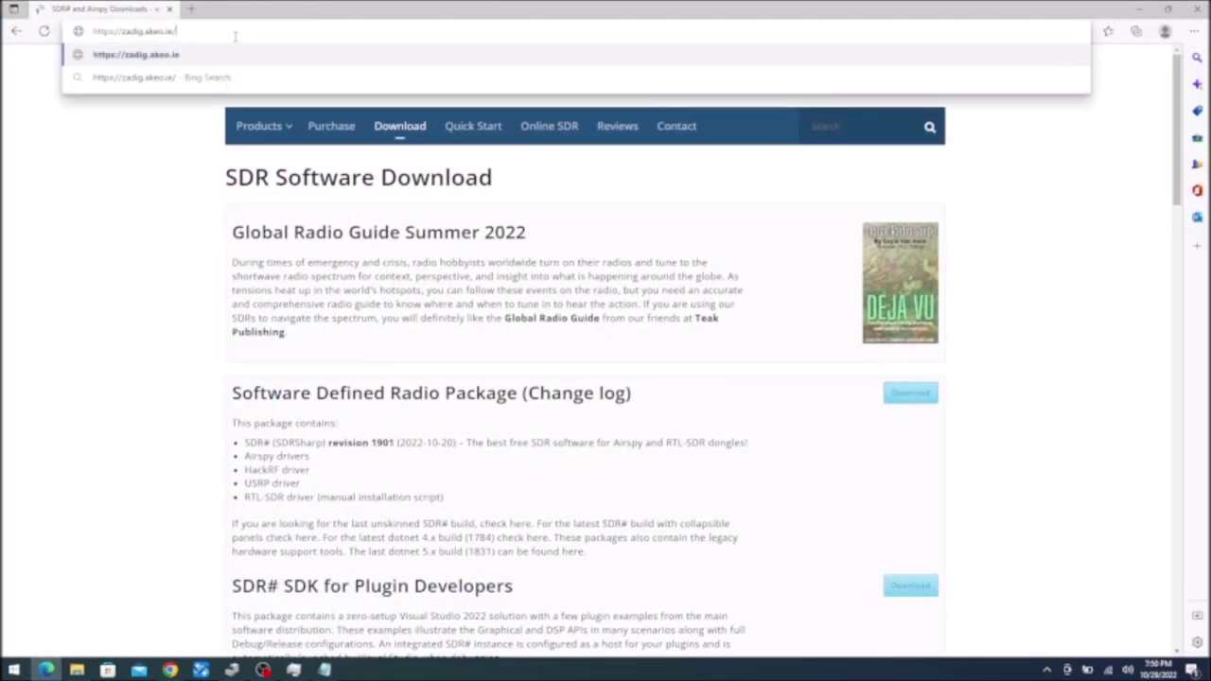
pyautogui.press('Return')
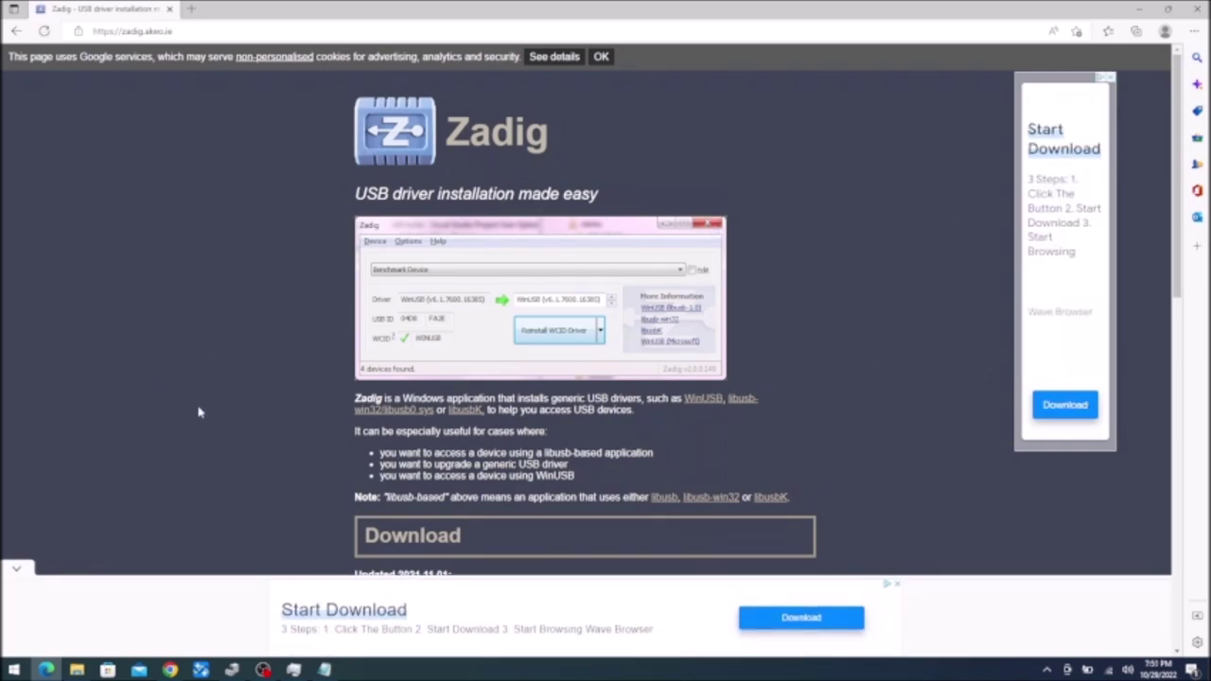
# Scroll the Zadig page to its Download section listing Zadig 2.7 (4.9 MB)
pyautogui.scroll(-7, 199, 412)
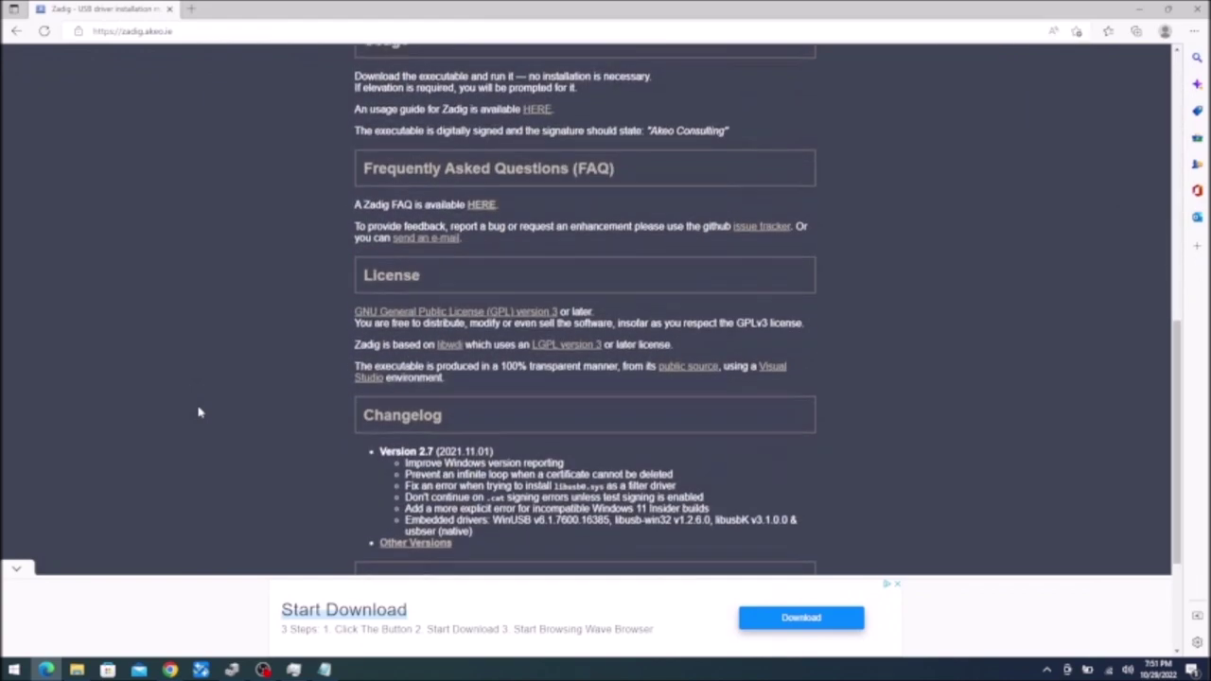
pyautogui.scroll(3, 199, 412)
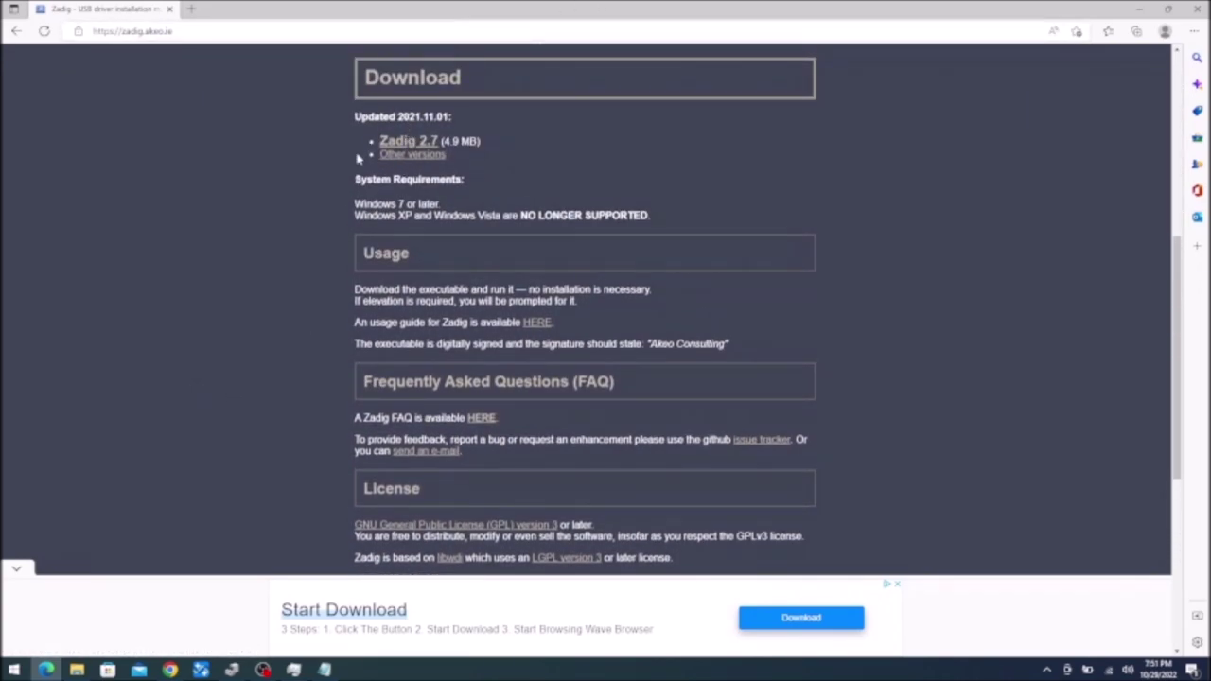
pyautogui.scroll(4, 357, 159)
pyautogui.scroll(-7, 358, 159)
pyautogui.scroll(5, 357, 159)
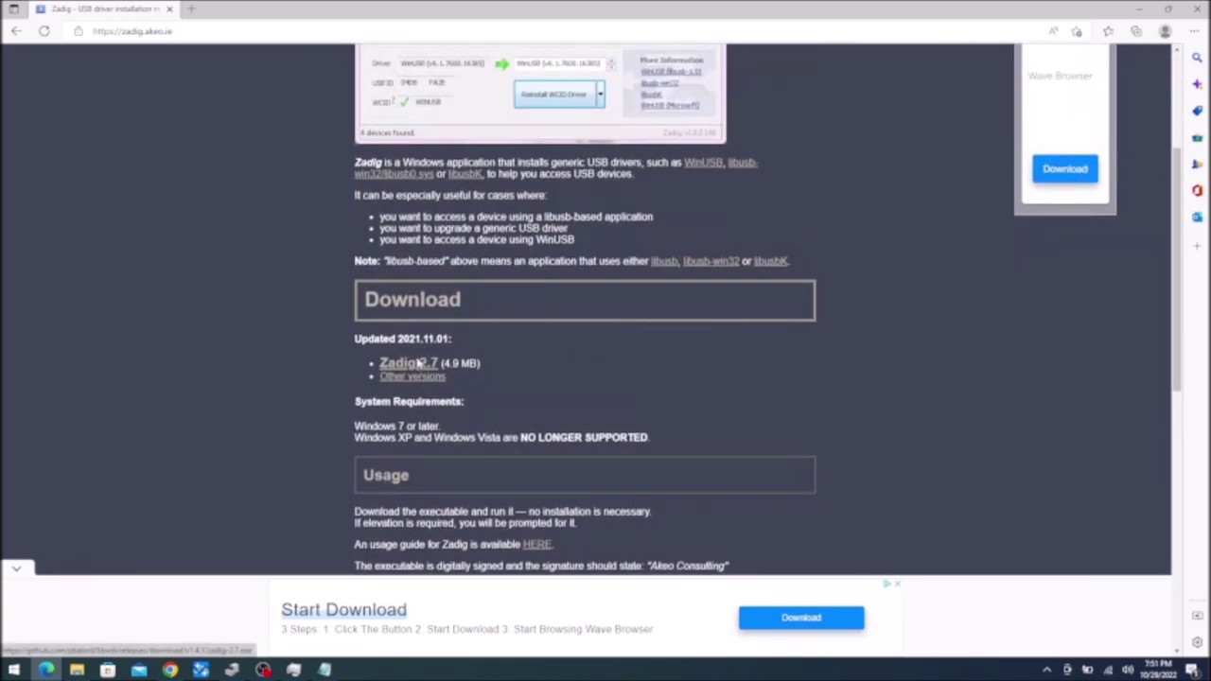
# Download zadig-2.7.exe, dismiss the advert, and run it from the Downloads folder
pyautogui.click(419, 366)
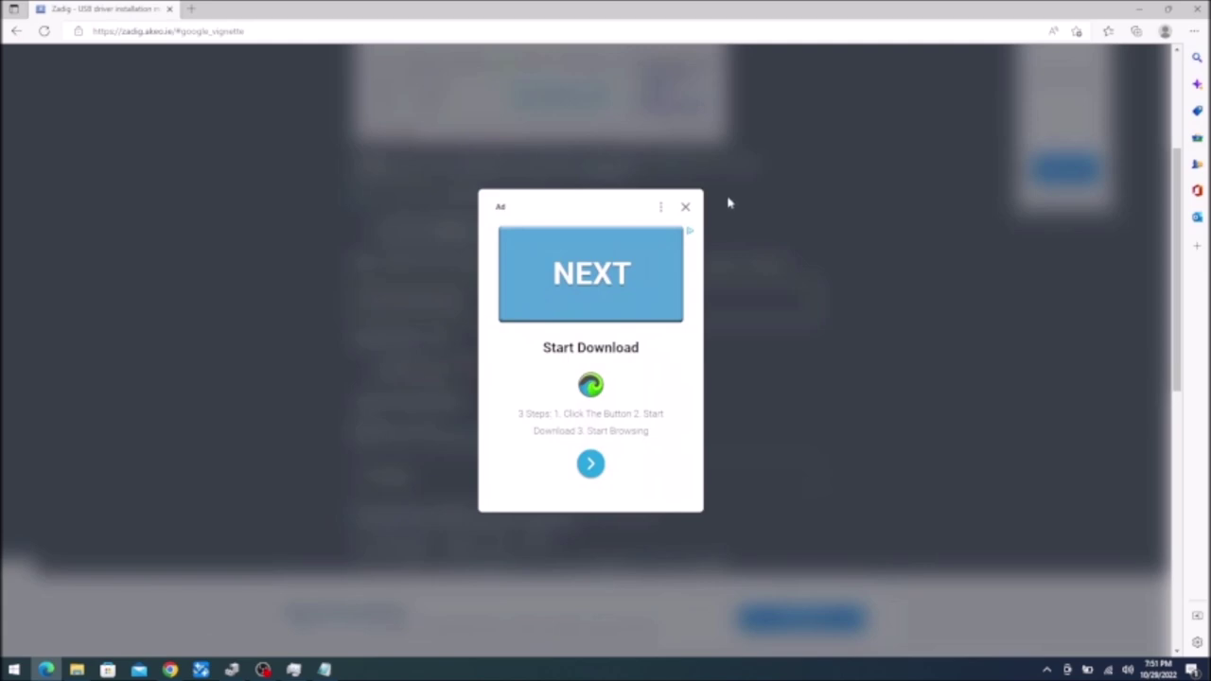
pyautogui.click(688, 209)
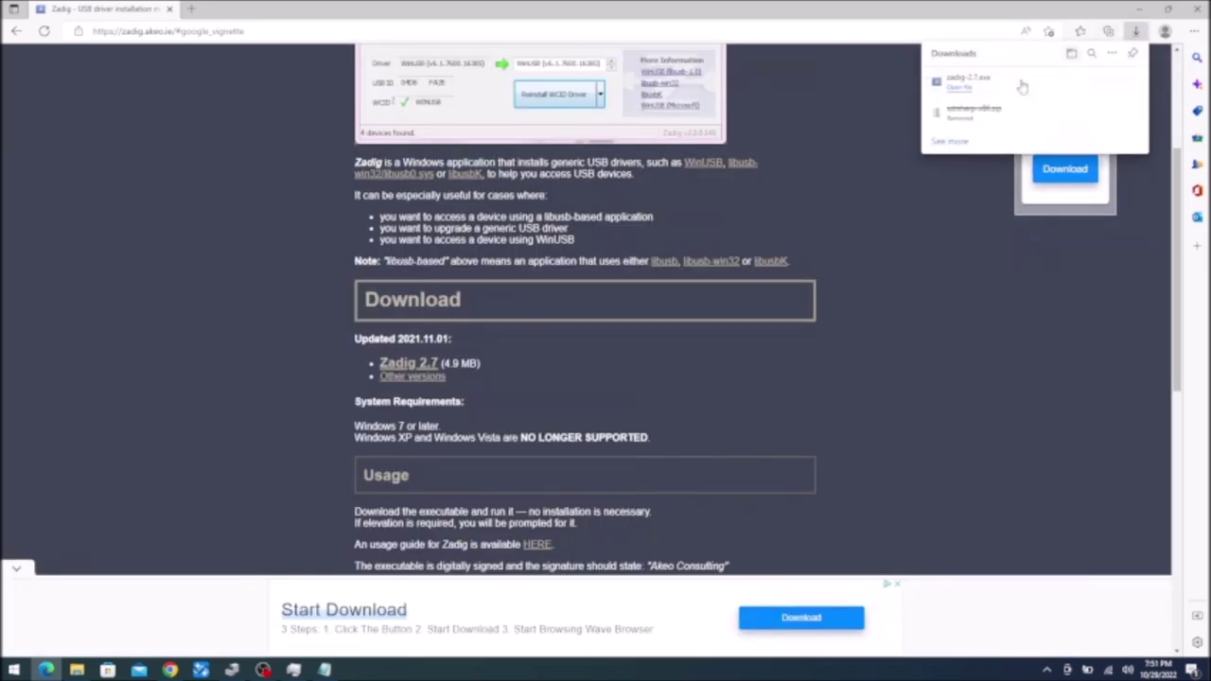
pyautogui.click(75, 670)
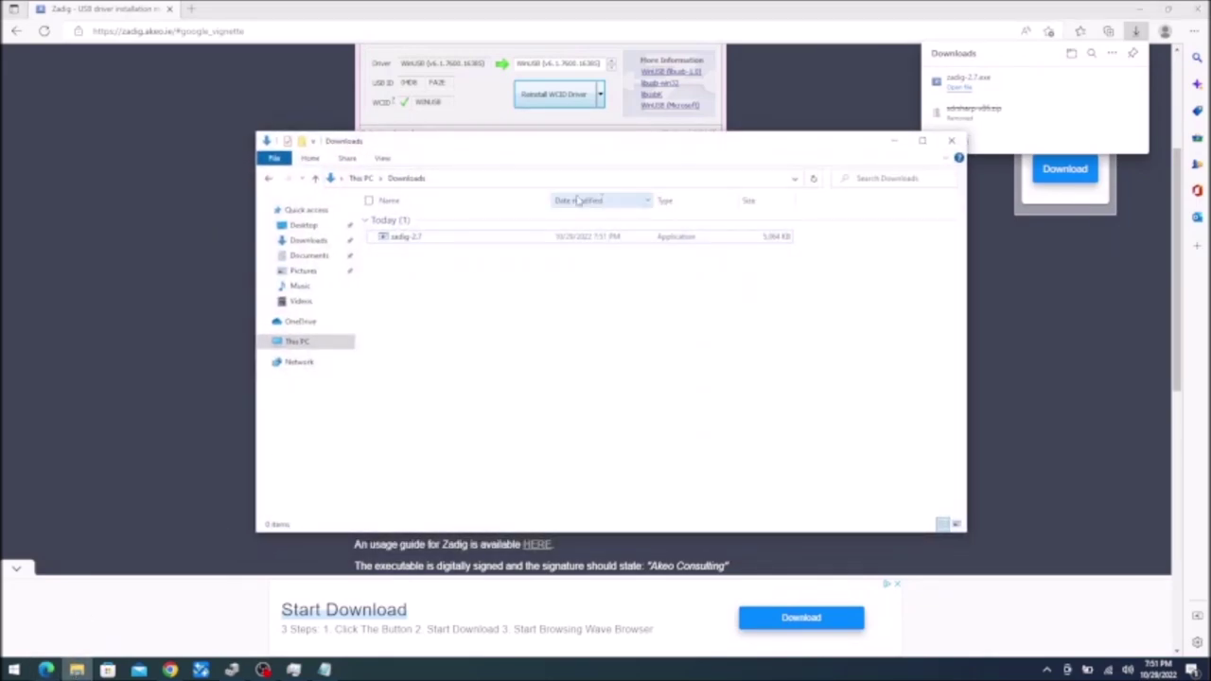
pyautogui.doubleClick(410, 245)
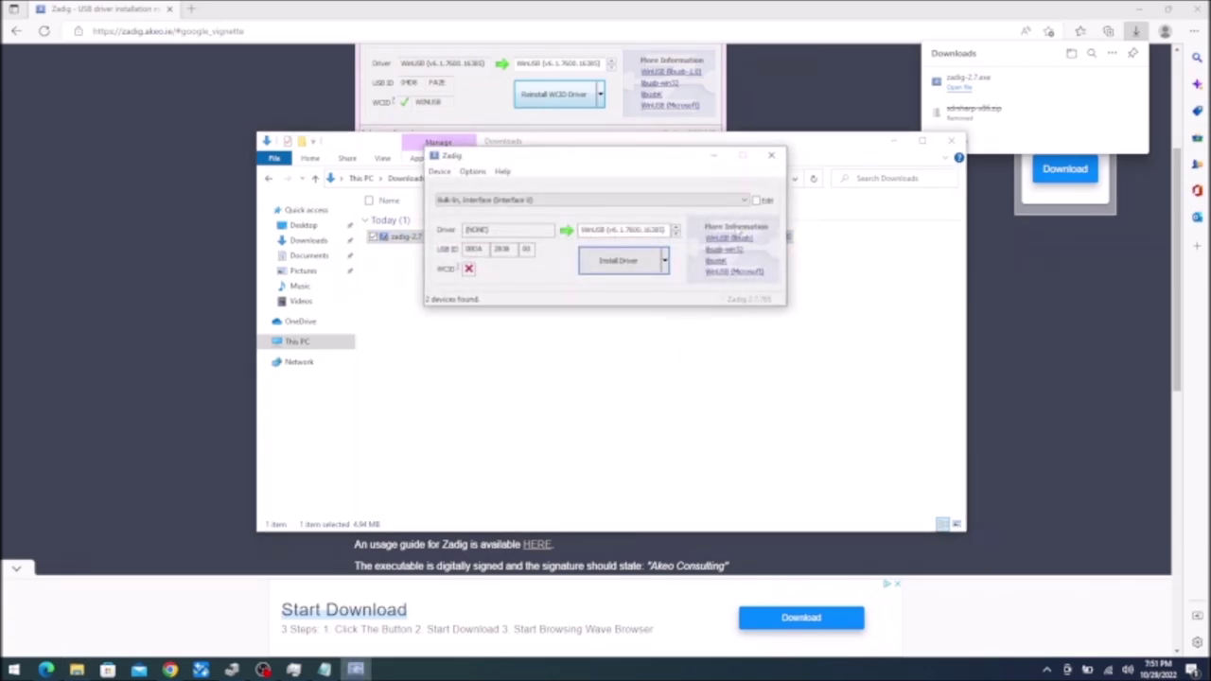
pyautogui.click(728, 201)
pyautogui.click(728, 211)
pyautogui.click(475, 173)
pyautogui.click(475, 172)
pyautogui.click(473, 172)
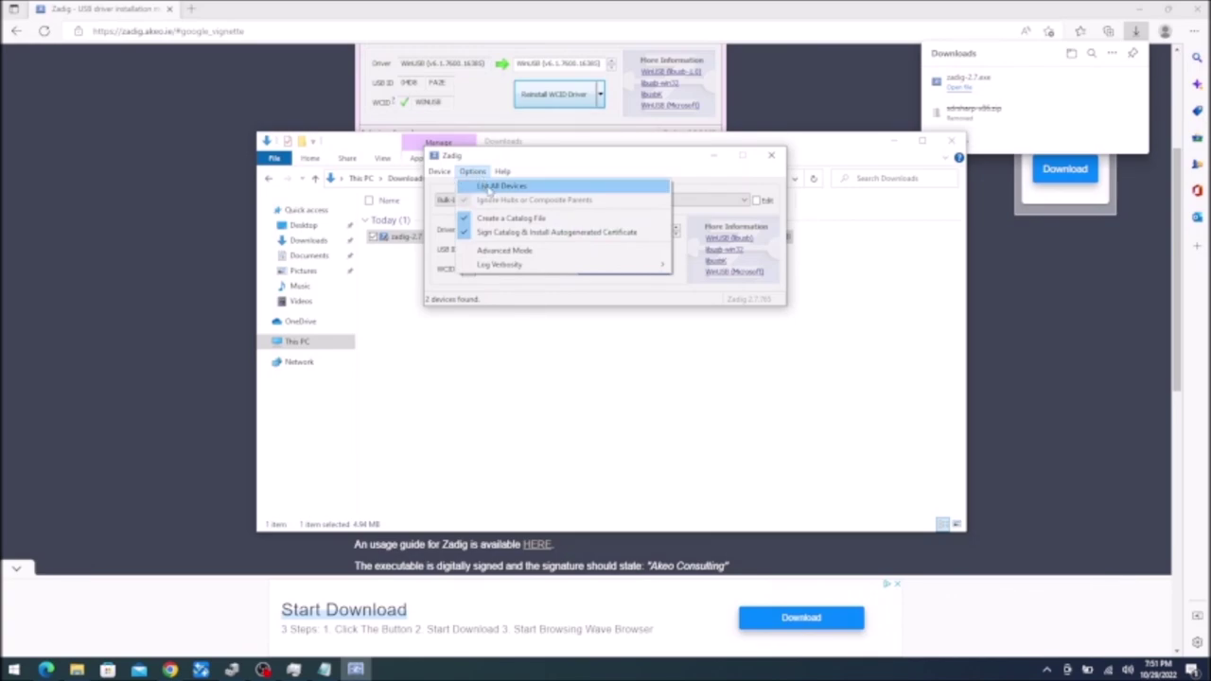
pyautogui.click(492, 185)
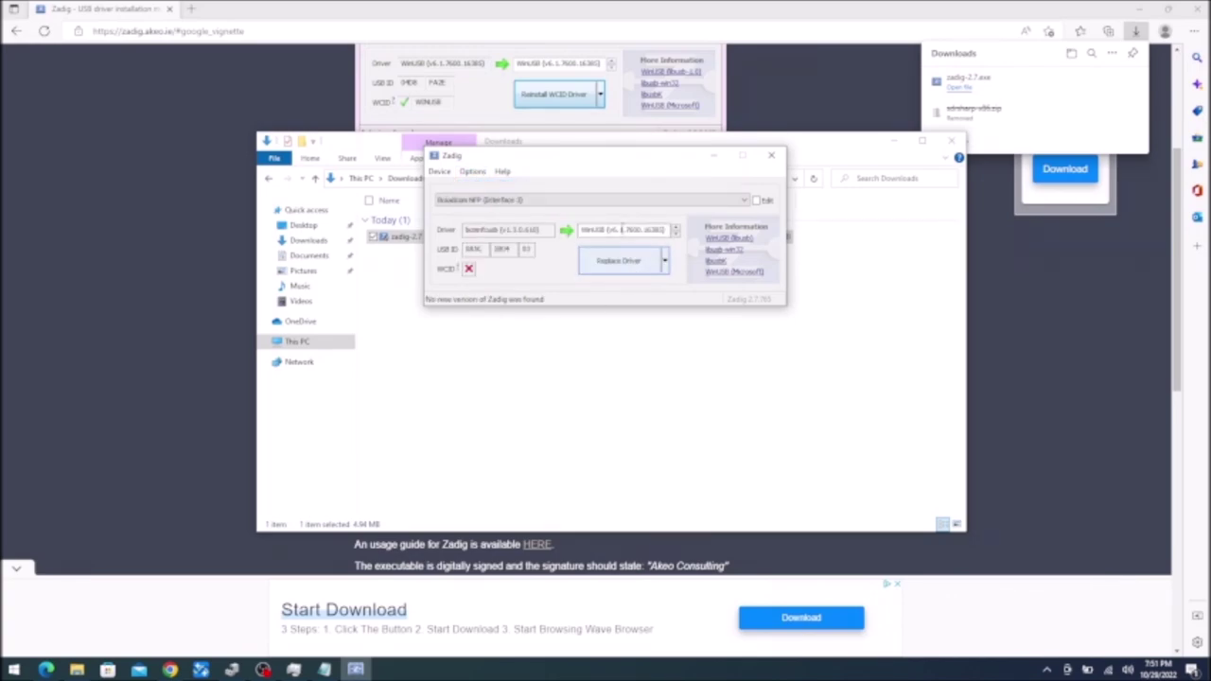
pyautogui.click(617, 202)
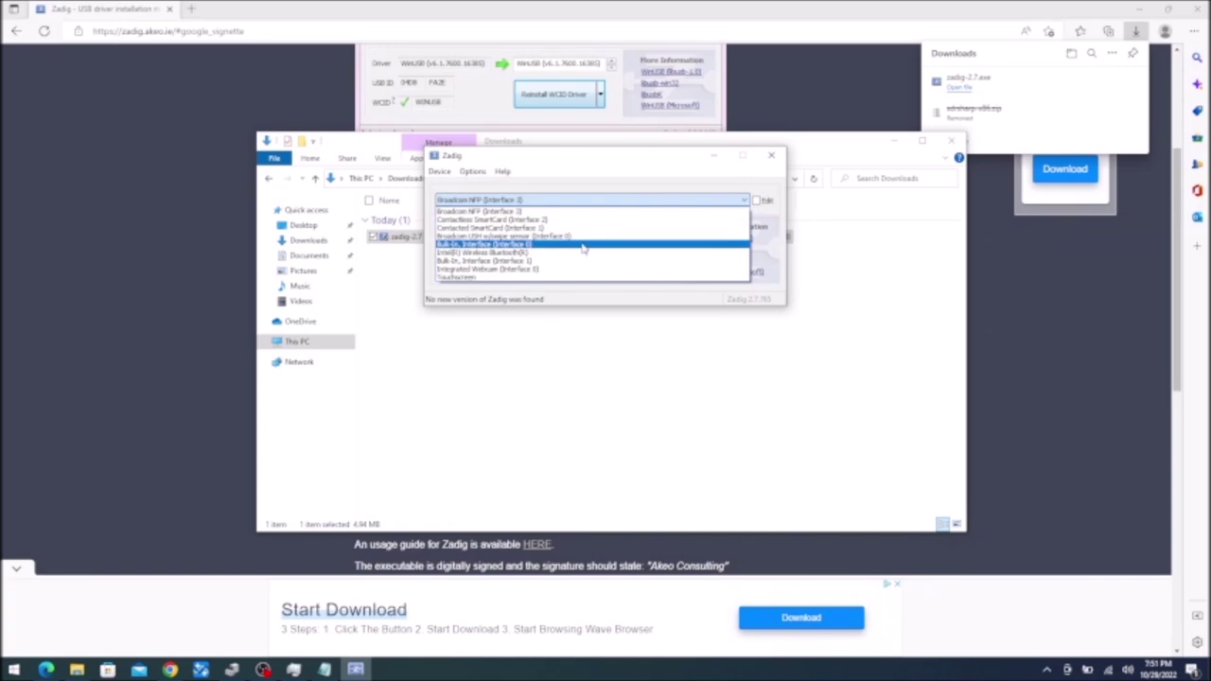
pyautogui.click(584, 166)
pyautogui.click(470, 173)
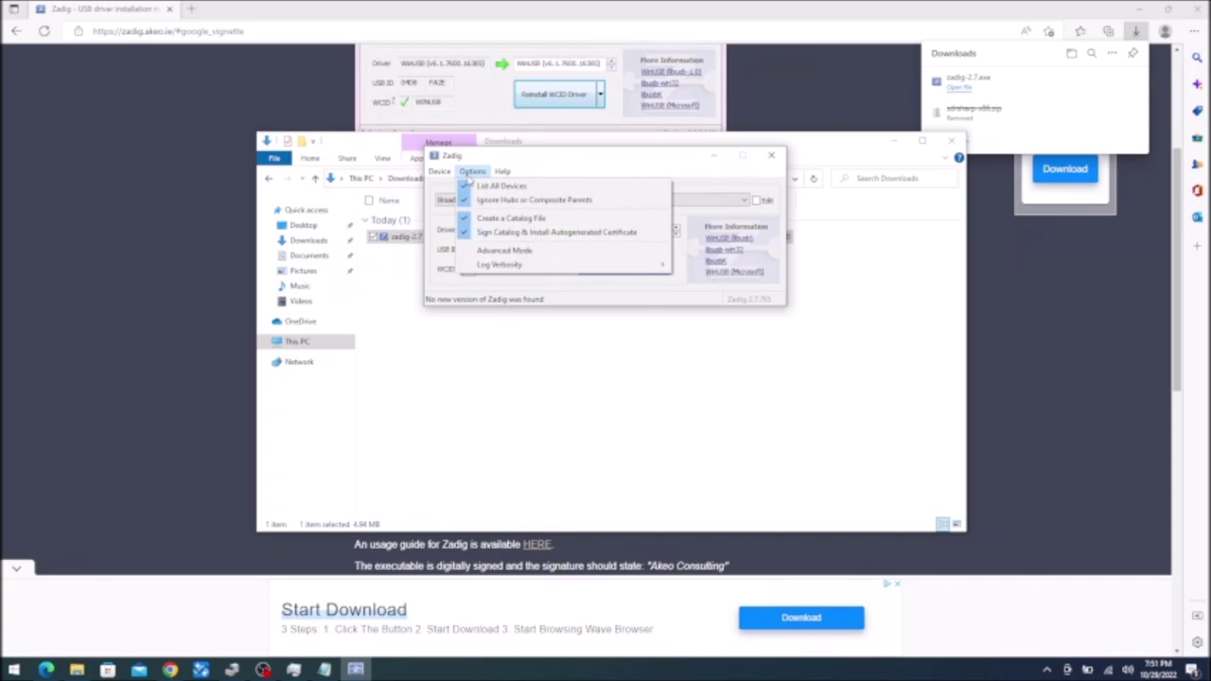
pyautogui.click(497, 187)
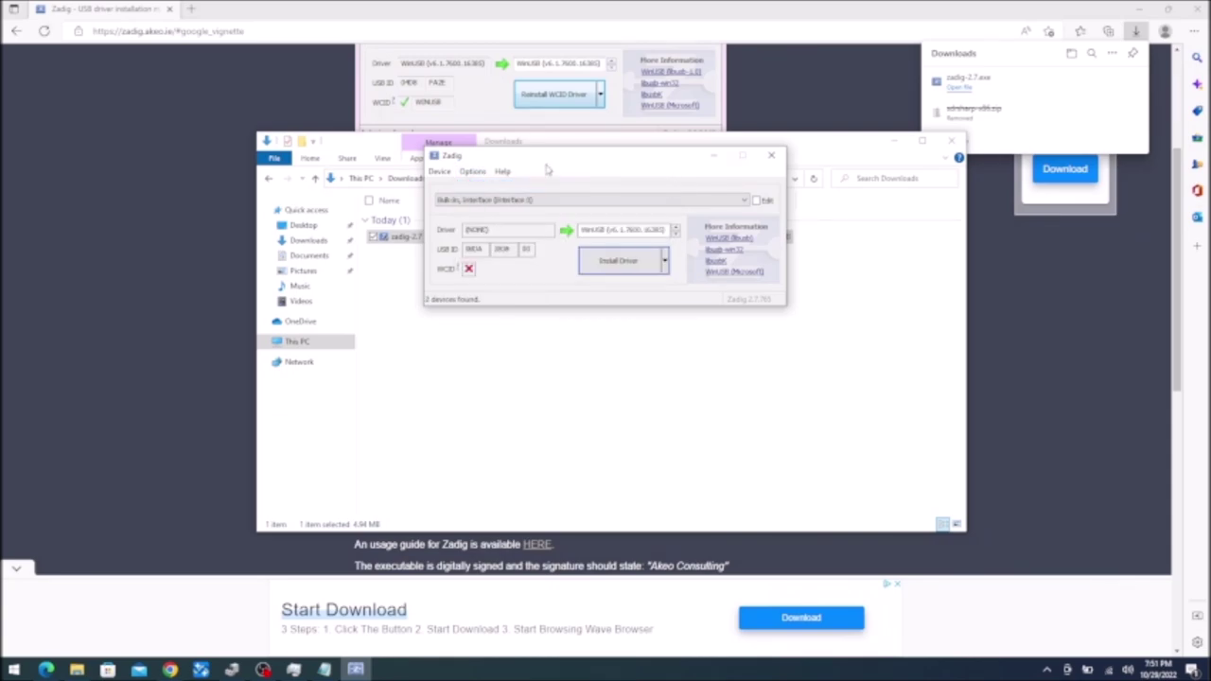
pyautogui.click(544, 200)
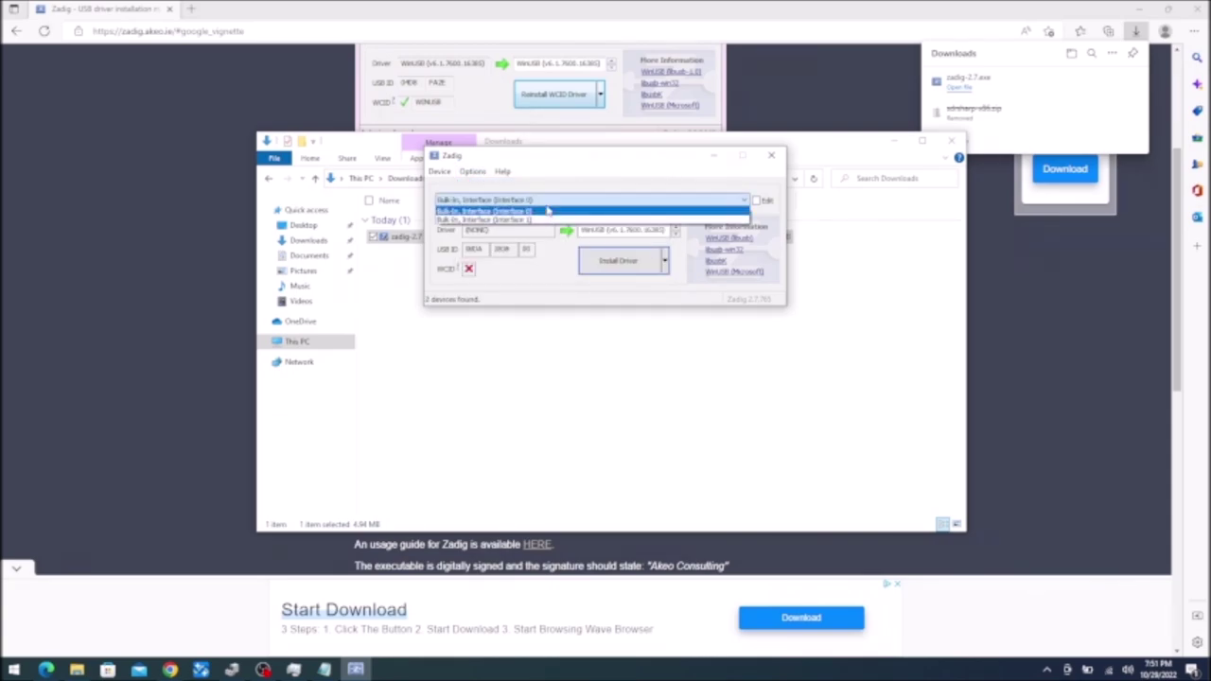
# Install WinUSB for the Bulk-In (Interface 0) device and dismiss the success message
pyautogui.click(553, 201)
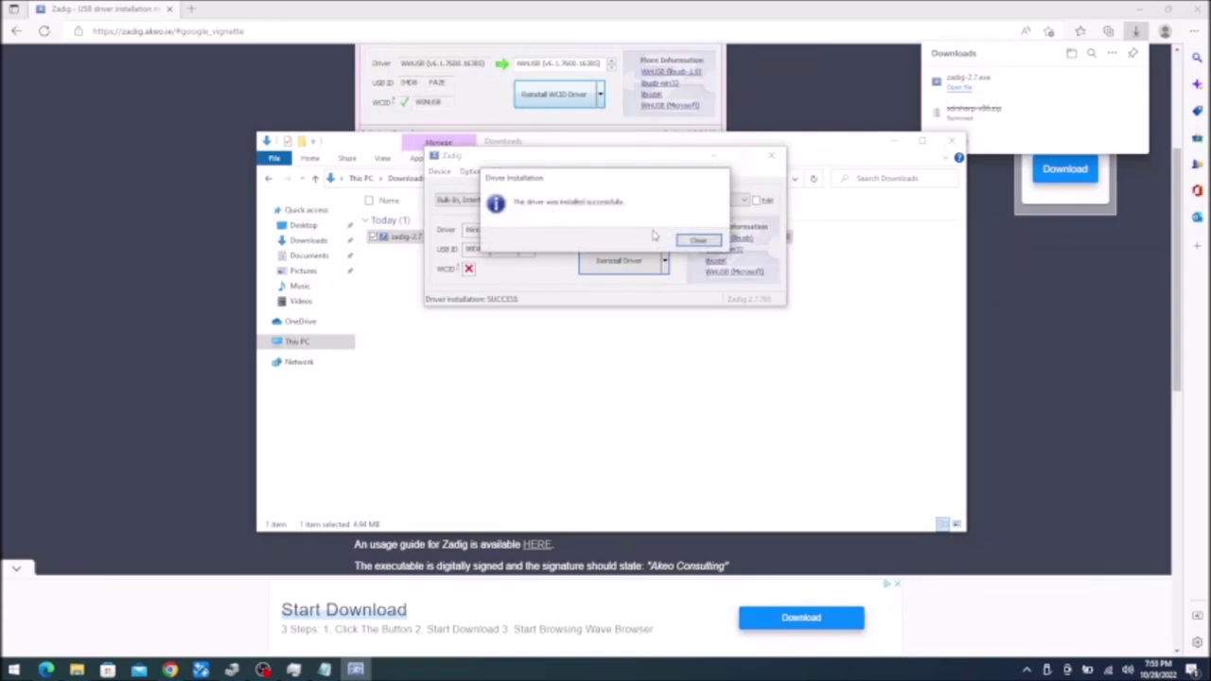
pyautogui.click(698, 241)
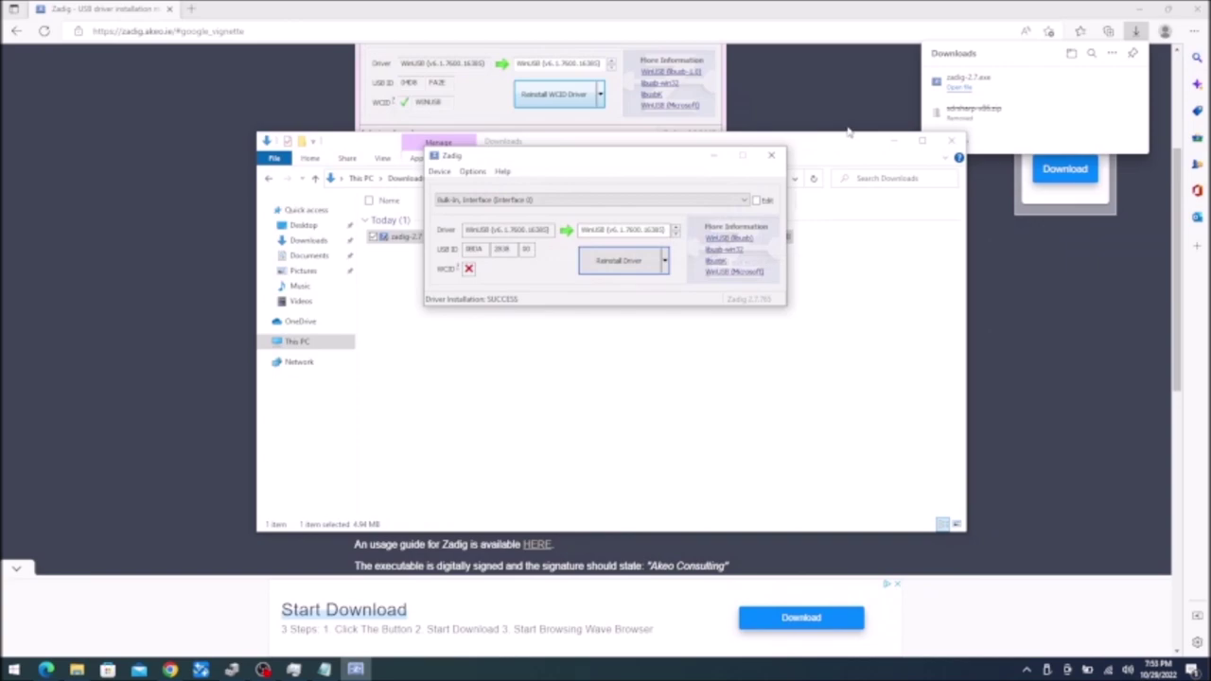
# Close Zadig and the Downloads window, then load sdrpp.org in Edge
pyautogui.click(781, 156)
pyautogui.click(951, 140)
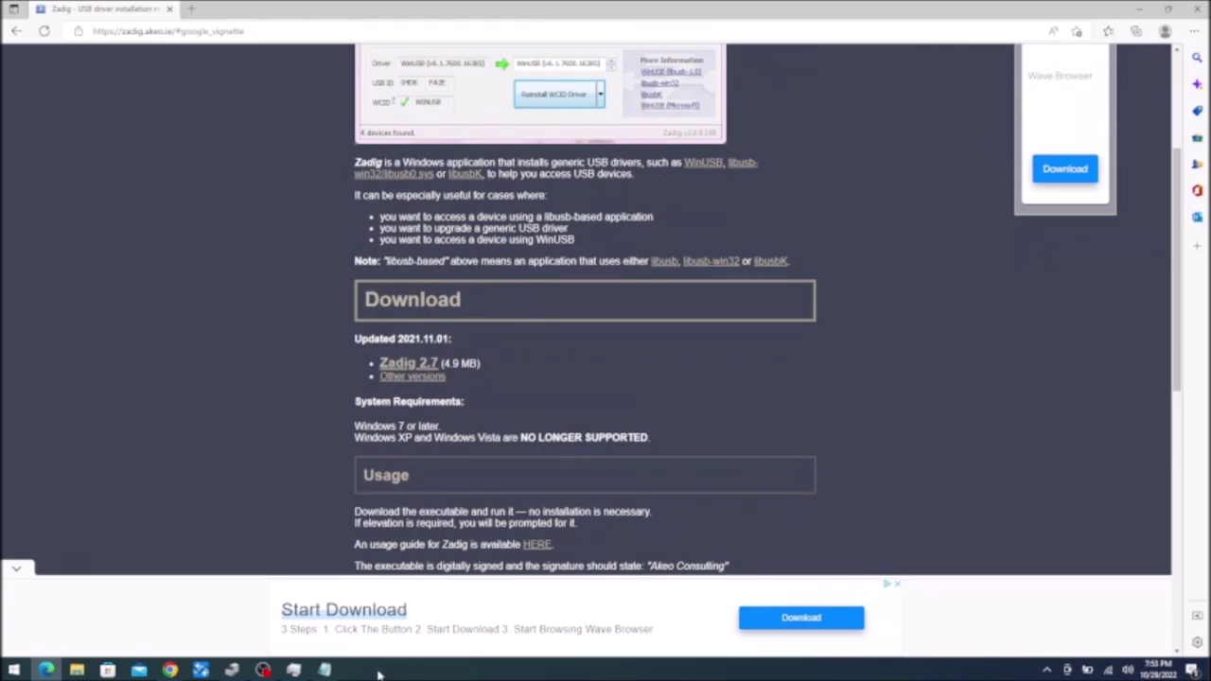
pyautogui.click(327, 31)
pyautogui.write('sdr')
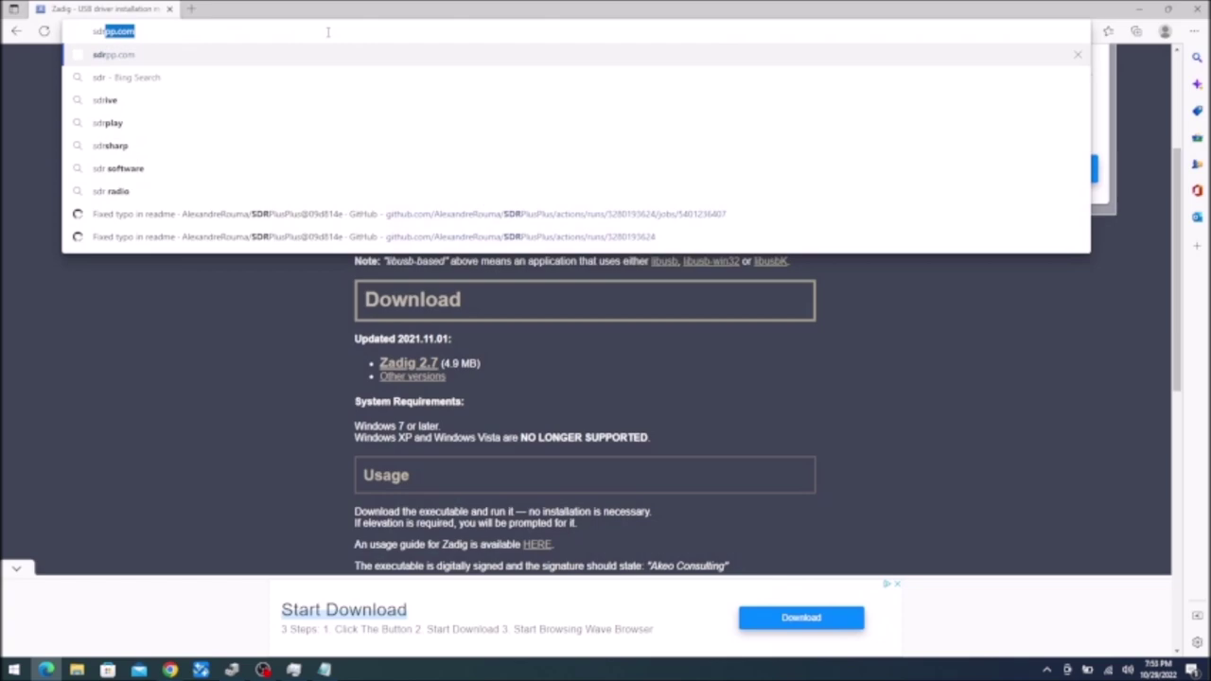
pyautogui.write('pp.com\\\\')
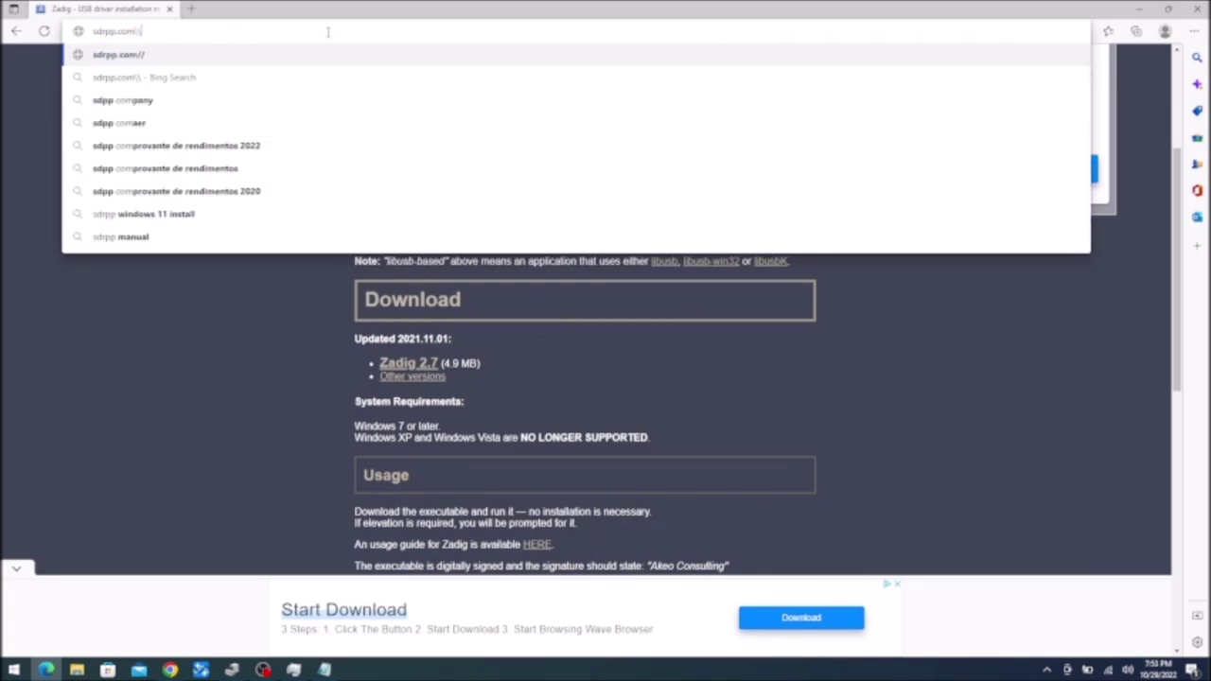
pyautogui.hotkey('ctrl', 'a')
pyautogui.press('BackSpace')
pyautogui.write('sdrpp.org')
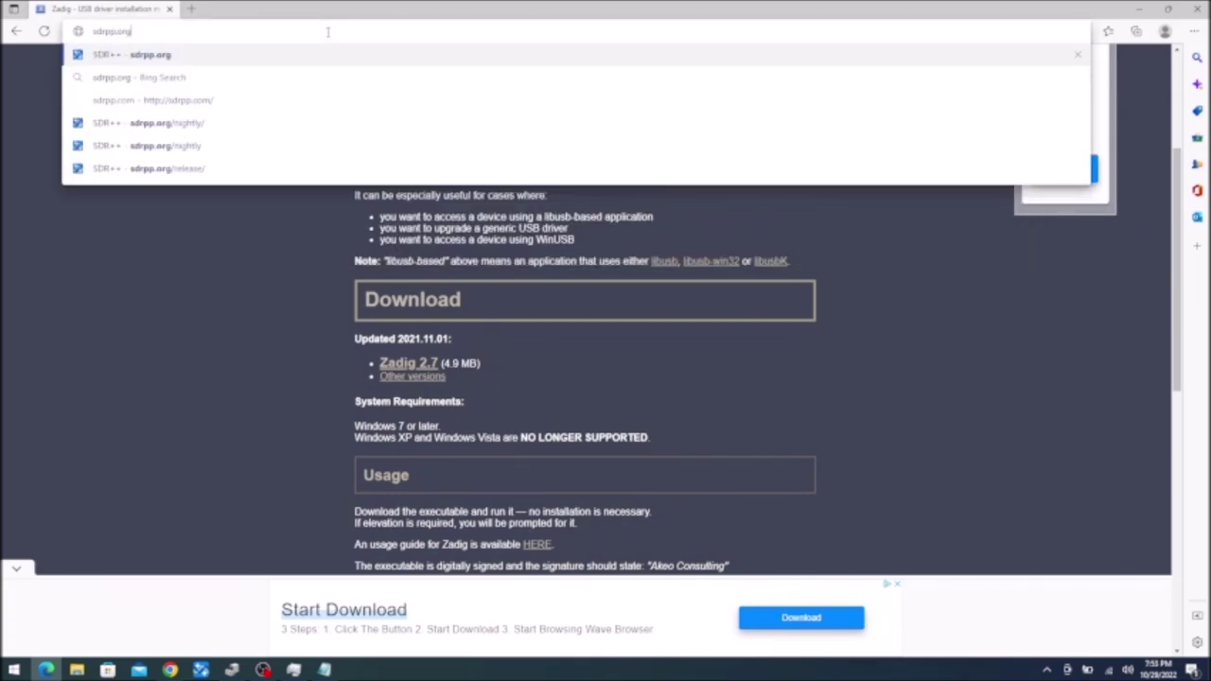
pyautogui.press('Return')
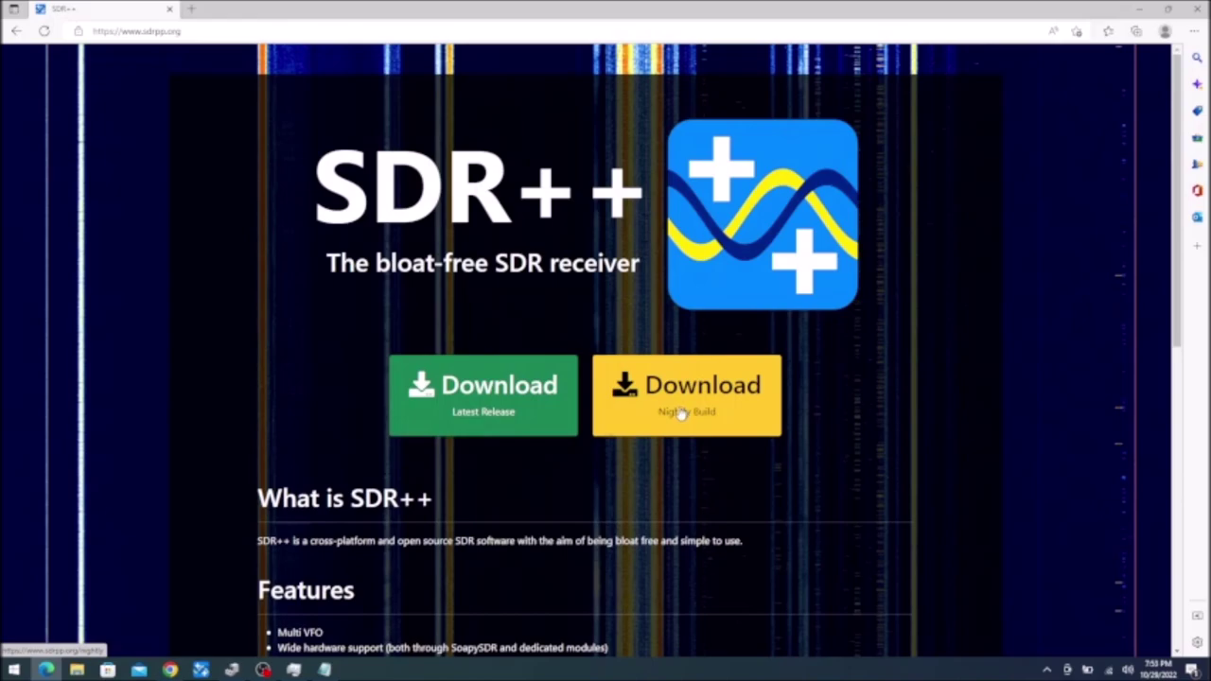
# Download sdrpp_windows_x64.zip from the SDR++ v1.0.4 GitHub release assets
pyautogui.click(496, 404)
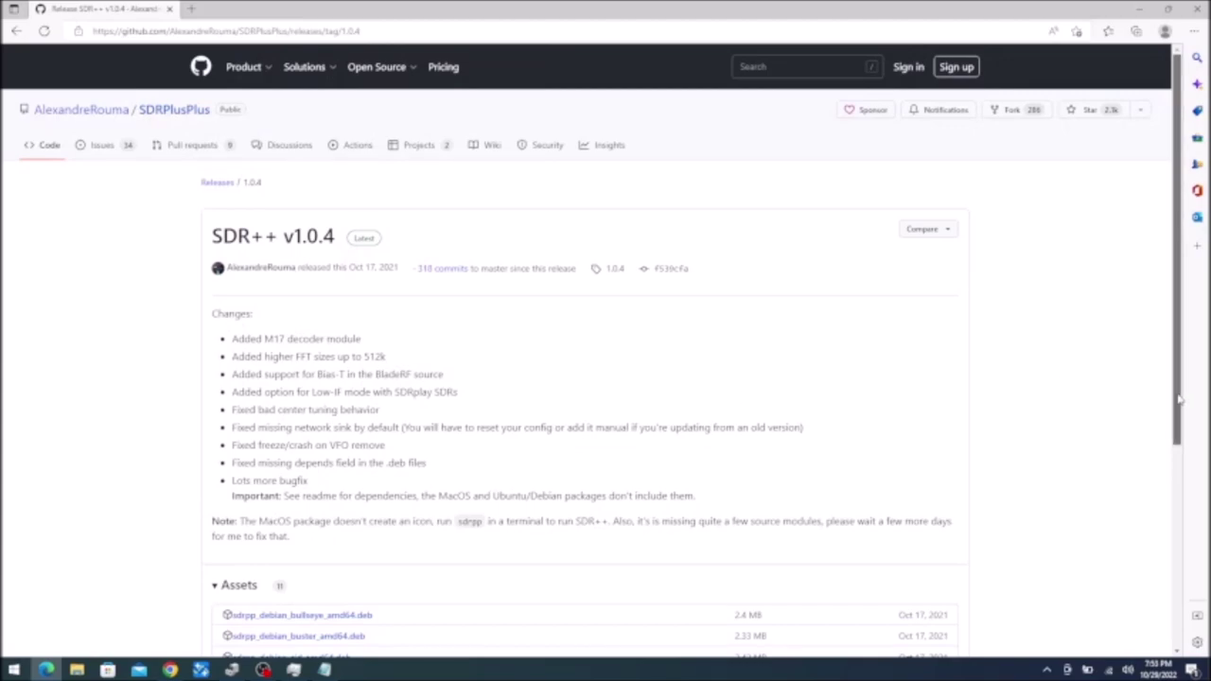
pyautogui.moveTo(1181, 399); pyautogui.dragTo(1138, 546)
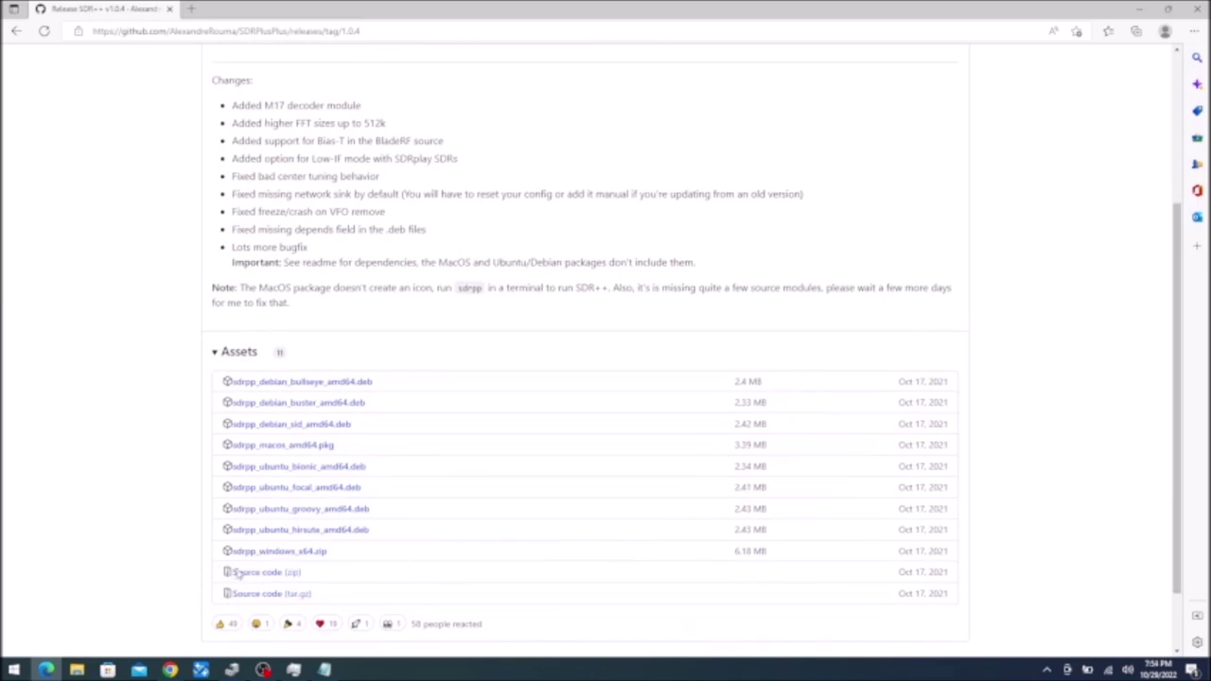
pyautogui.click(290, 557)
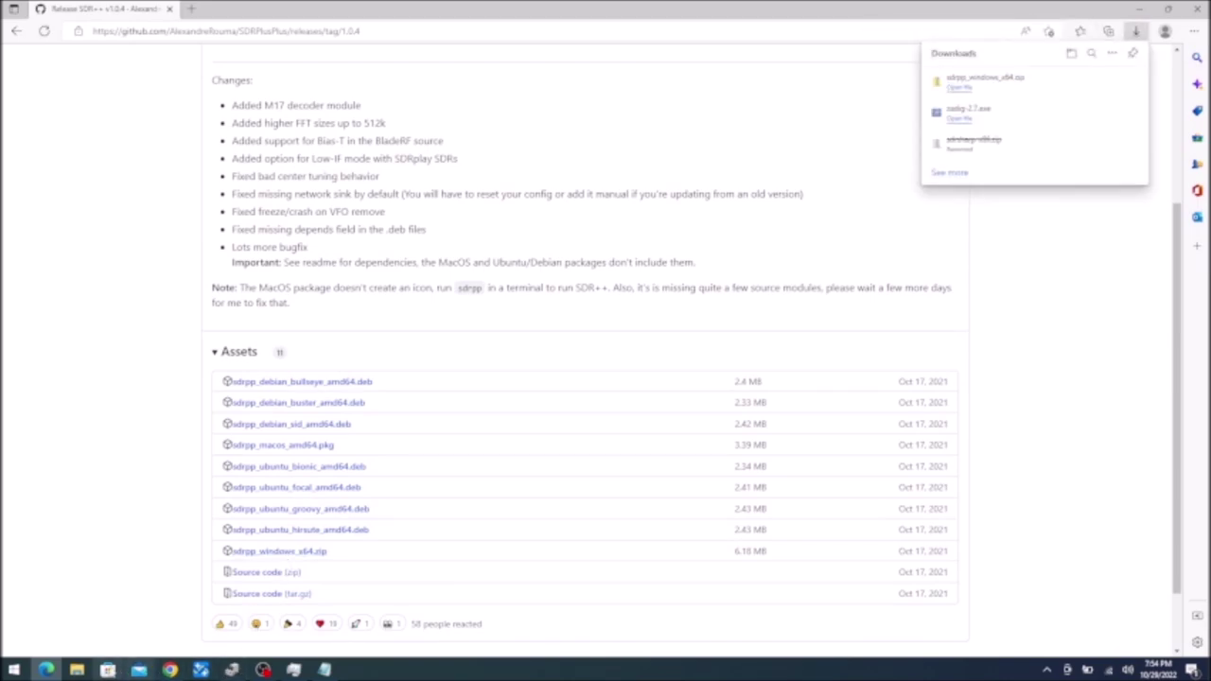
# Extract sdrpp_windows_x64.zip in Downloads and open its nested sdrpp_windows_x64 program folder
pyautogui.click(79, 670)
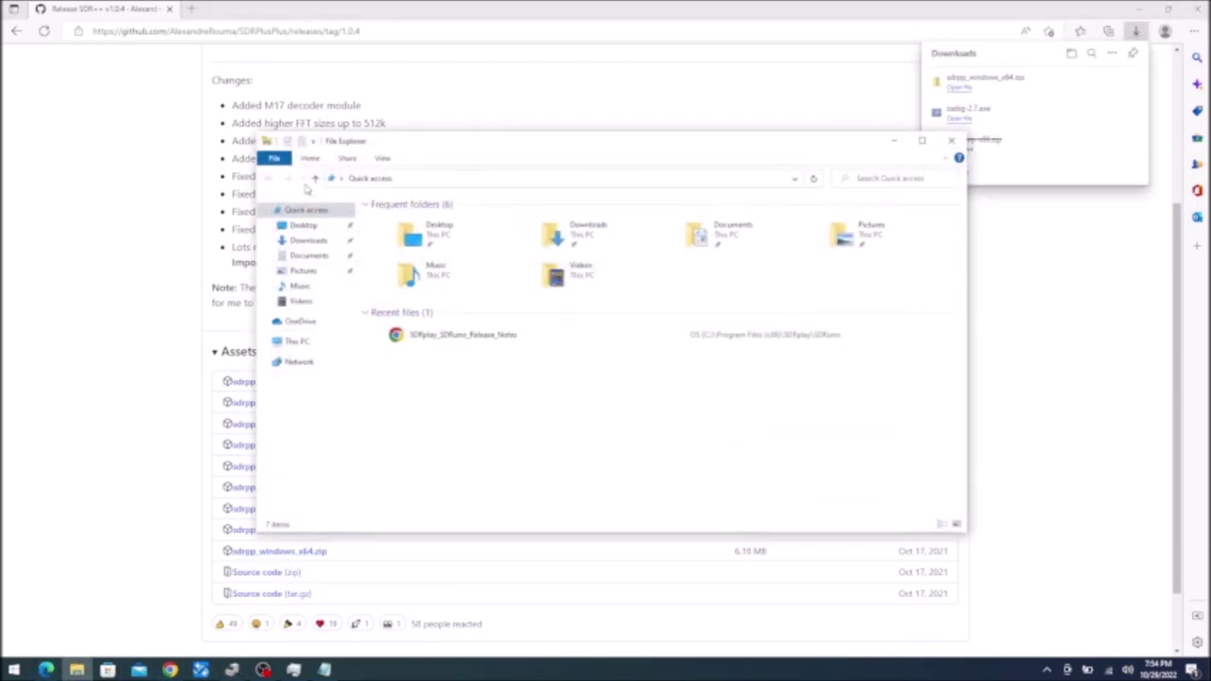
pyautogui.click(309, 242)
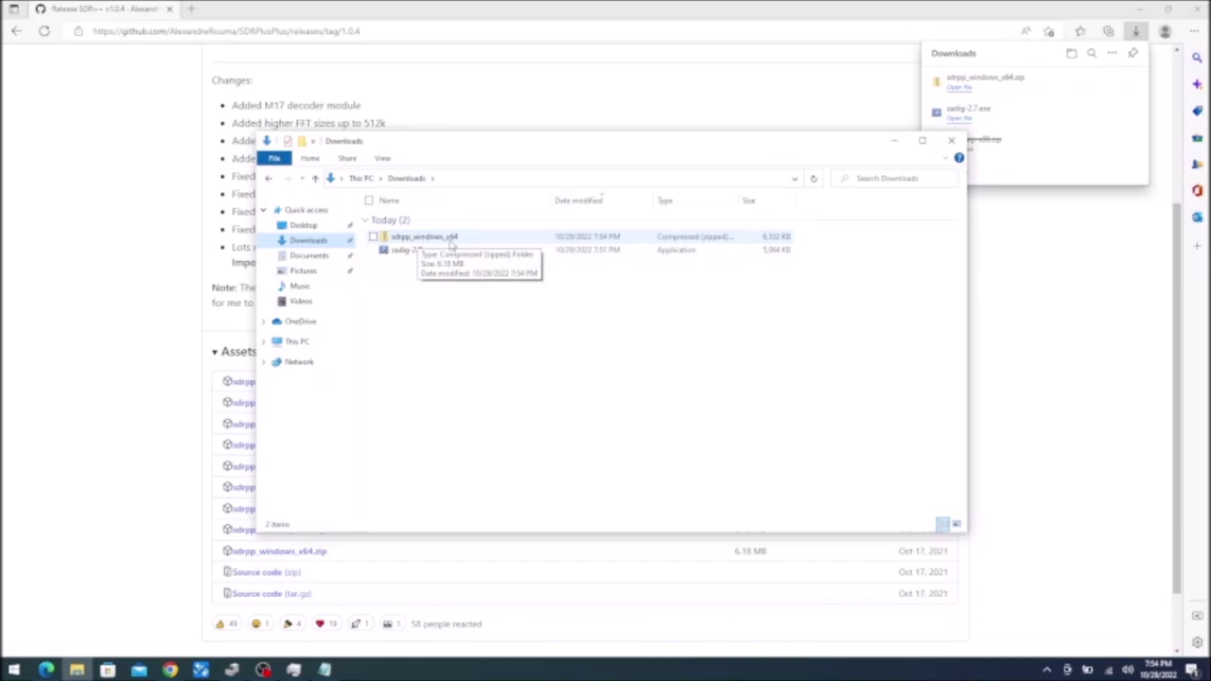
pyautogui.rightClick(451, 244)
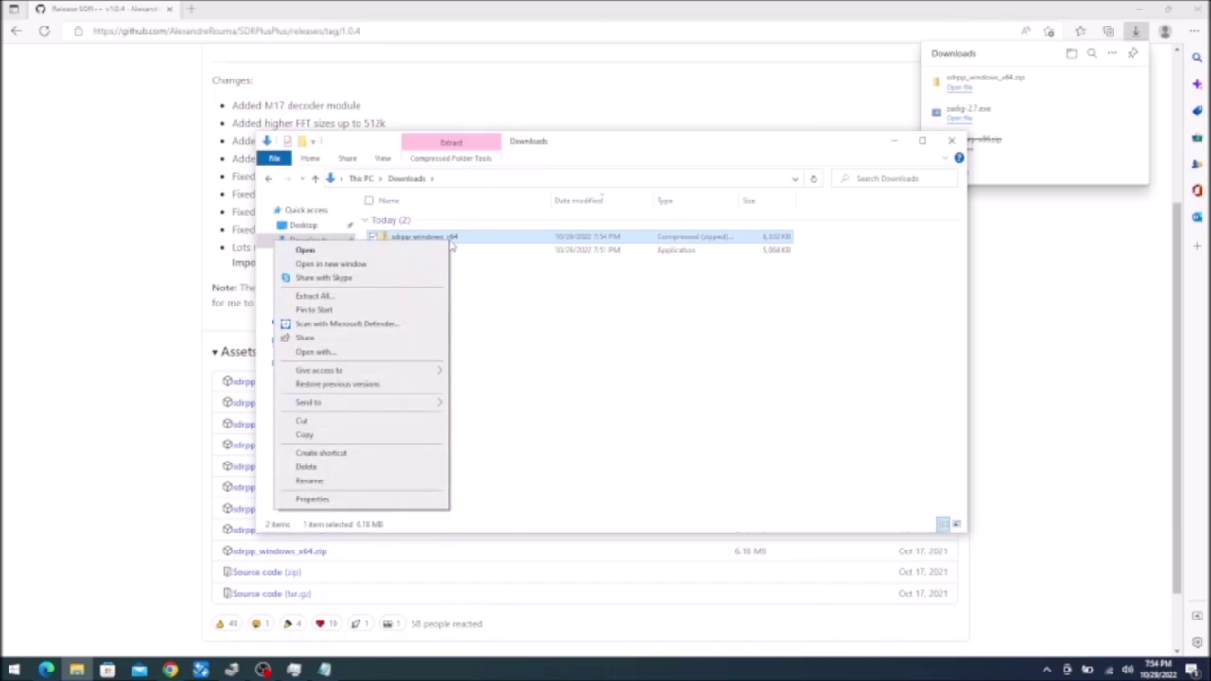
pyautogui.click(368, 297)
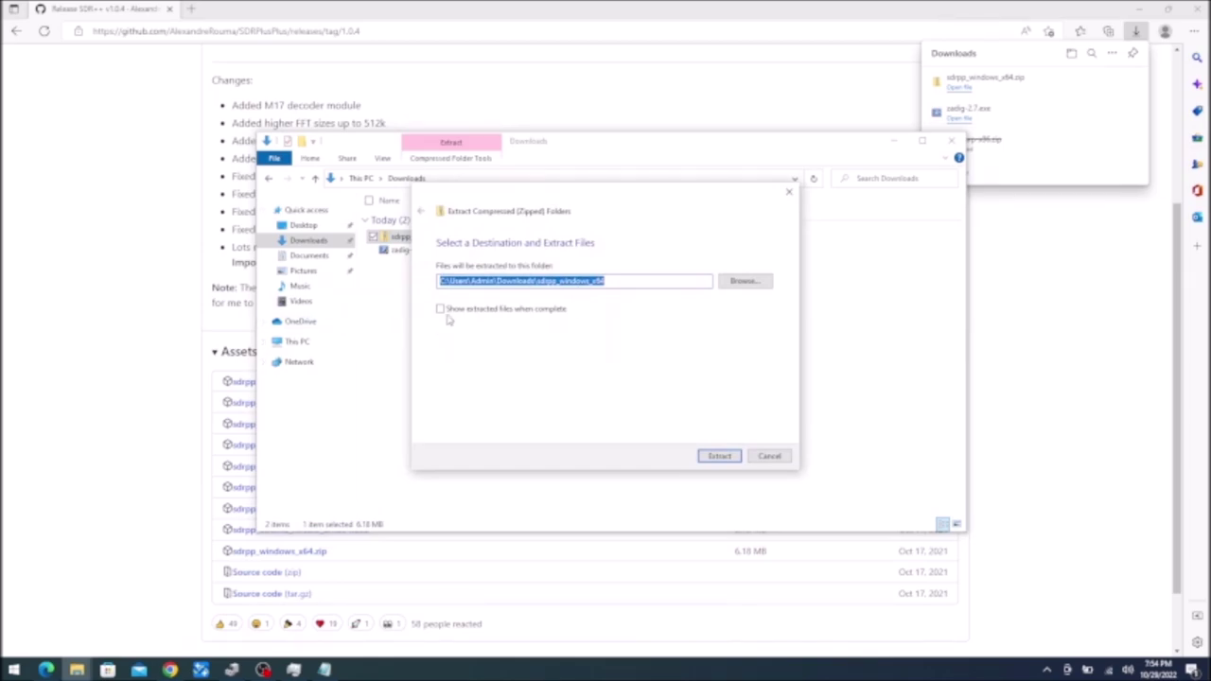
pyautogui.click(721, 456)
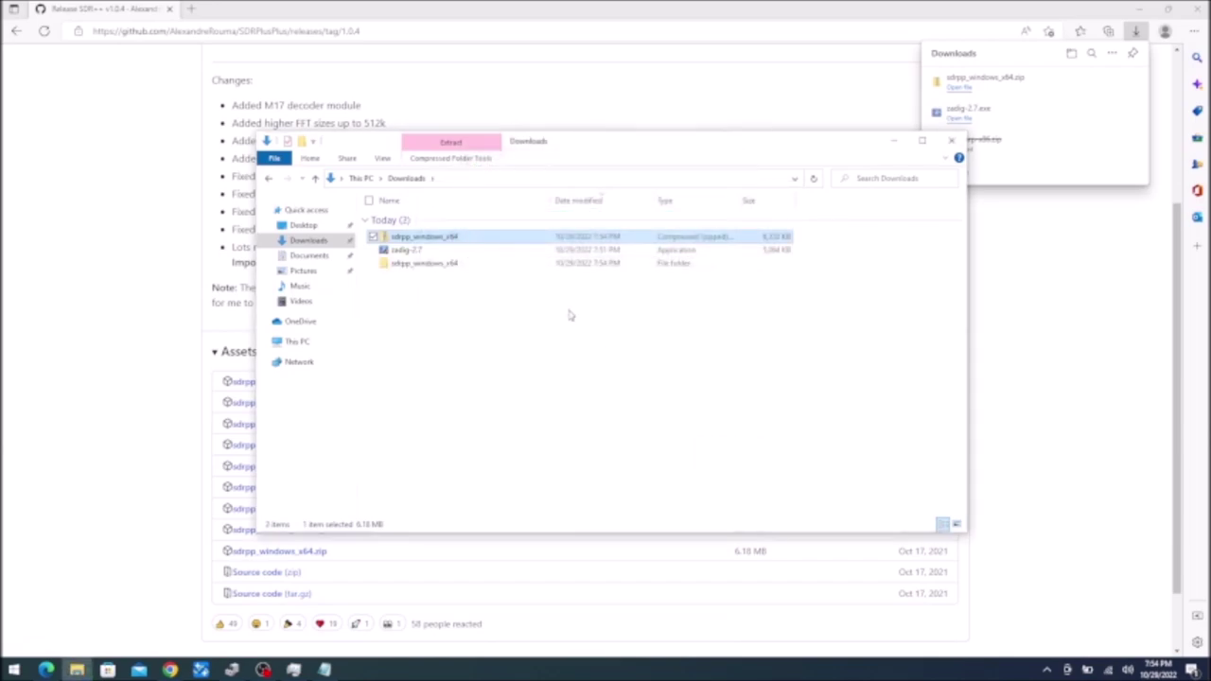
pyautogui.doubleClick(432, 263)
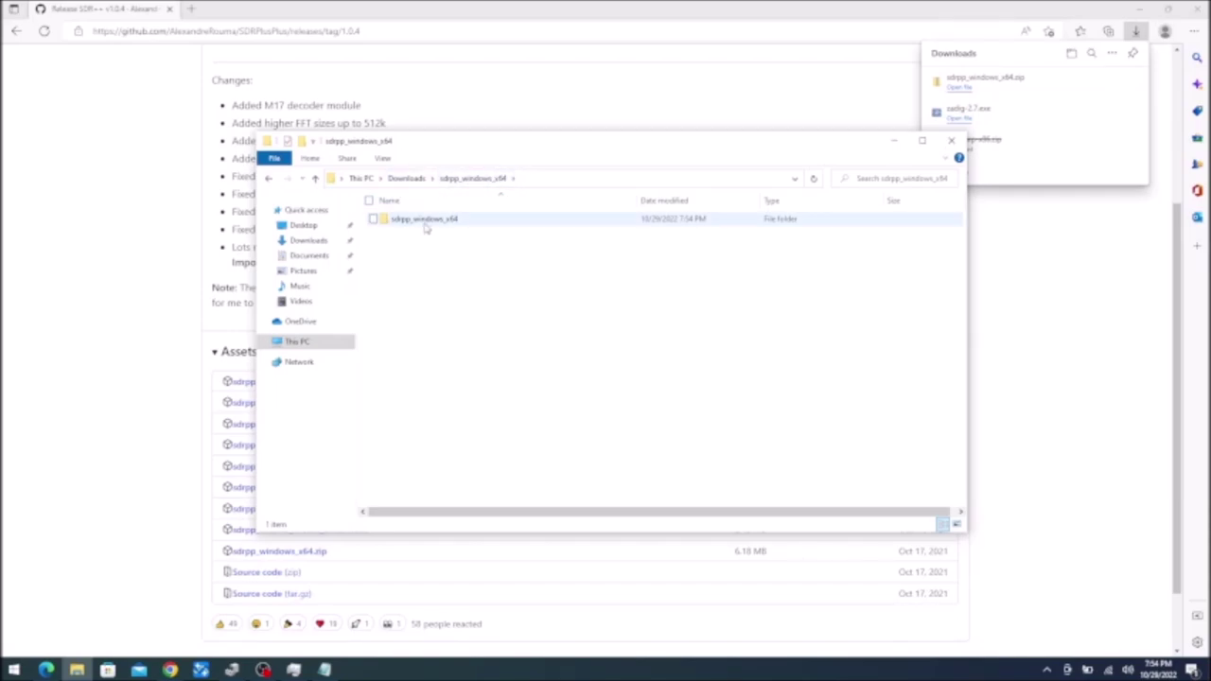
pyautogui.doubleClick(425, 220)
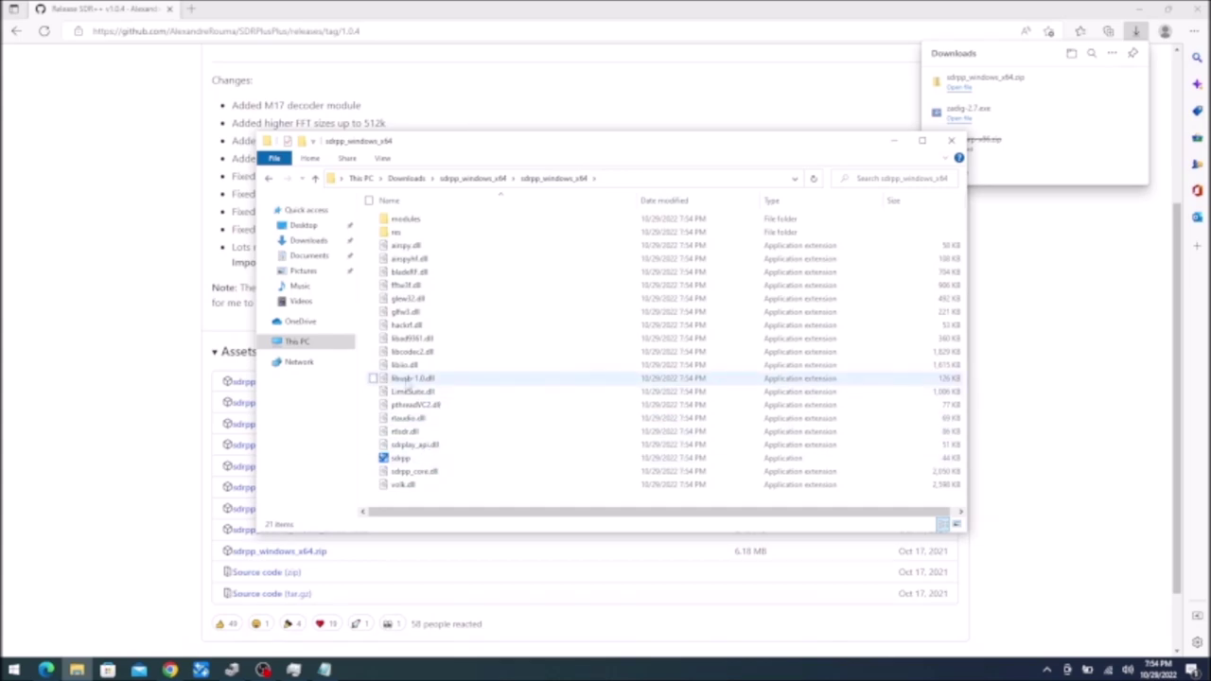
# Copy the Google Drive link for the SDR++ channels file from Notepad, then minimize Notepad
pyautogui.click(116, 400)
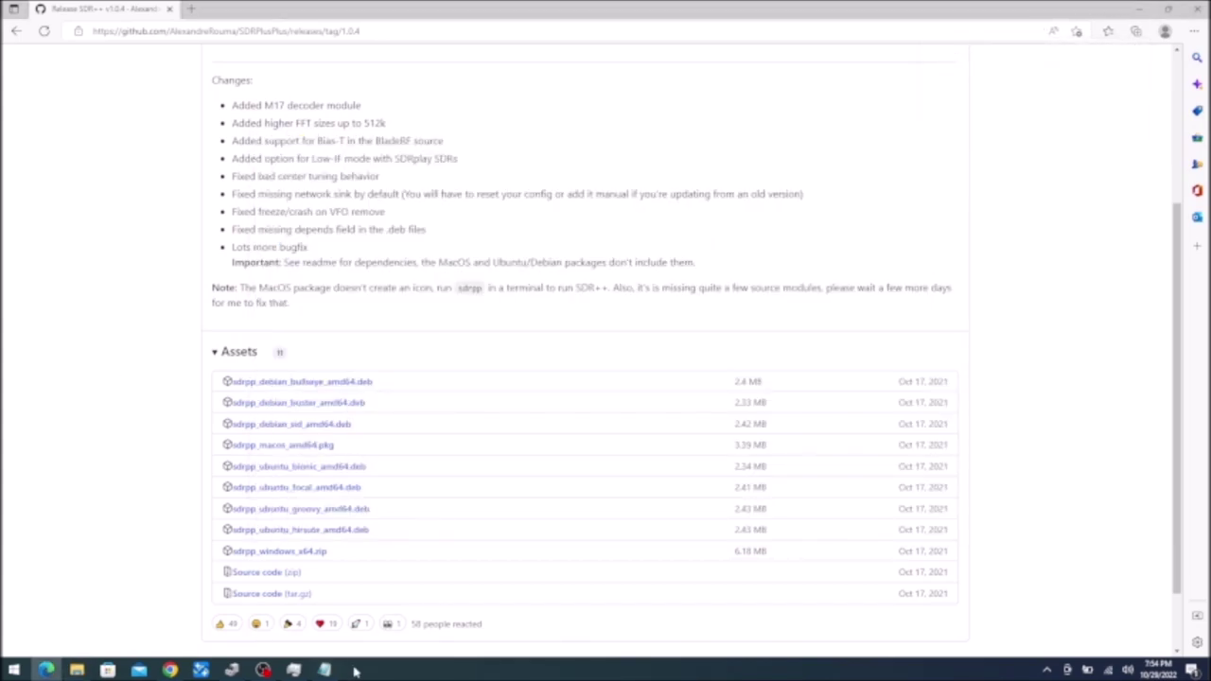
pyautogui.click(324, 670)
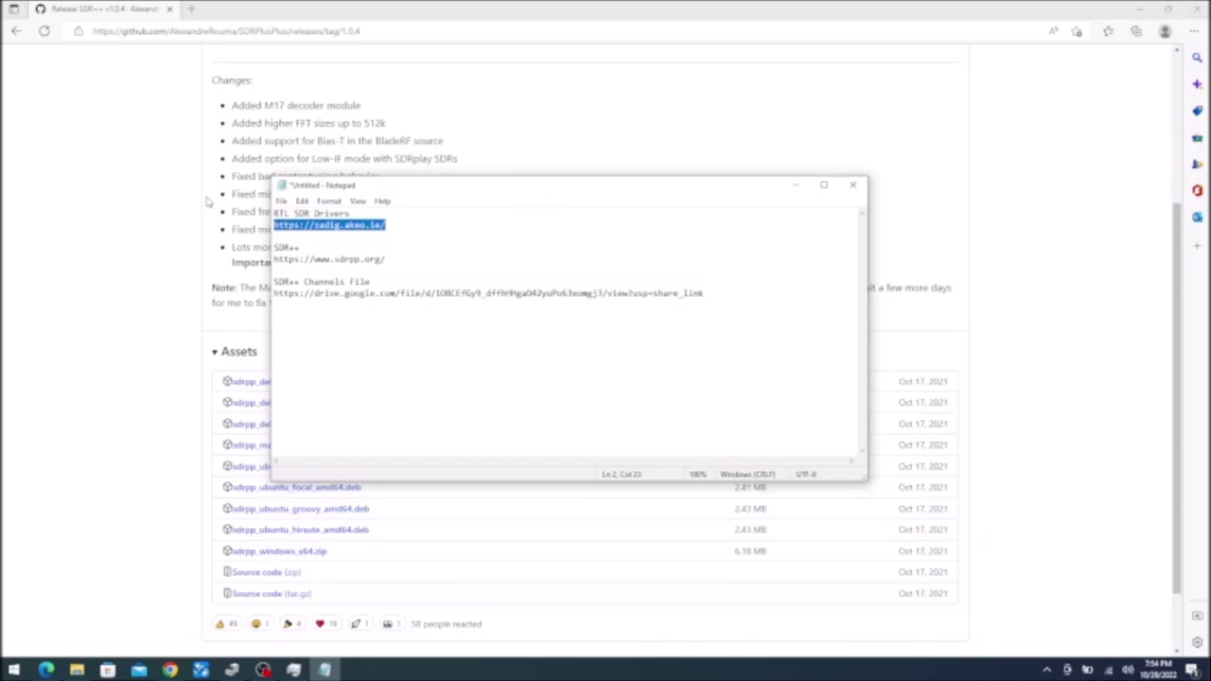
pyautogui.tripleClick(416, 292)
pyautogui.click(417, 293)
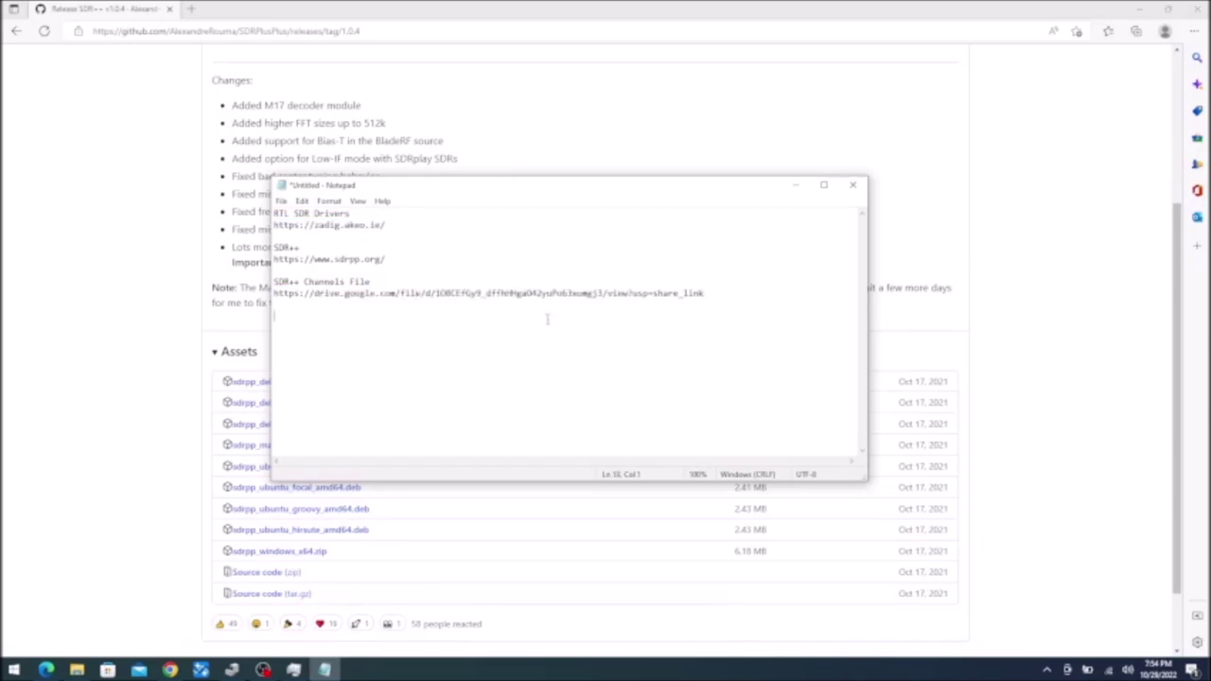
pyautogui.moveTo(705, 294); pyautogui.dragTo(294, 293)
pyautogui.tripleClick(274, 293)
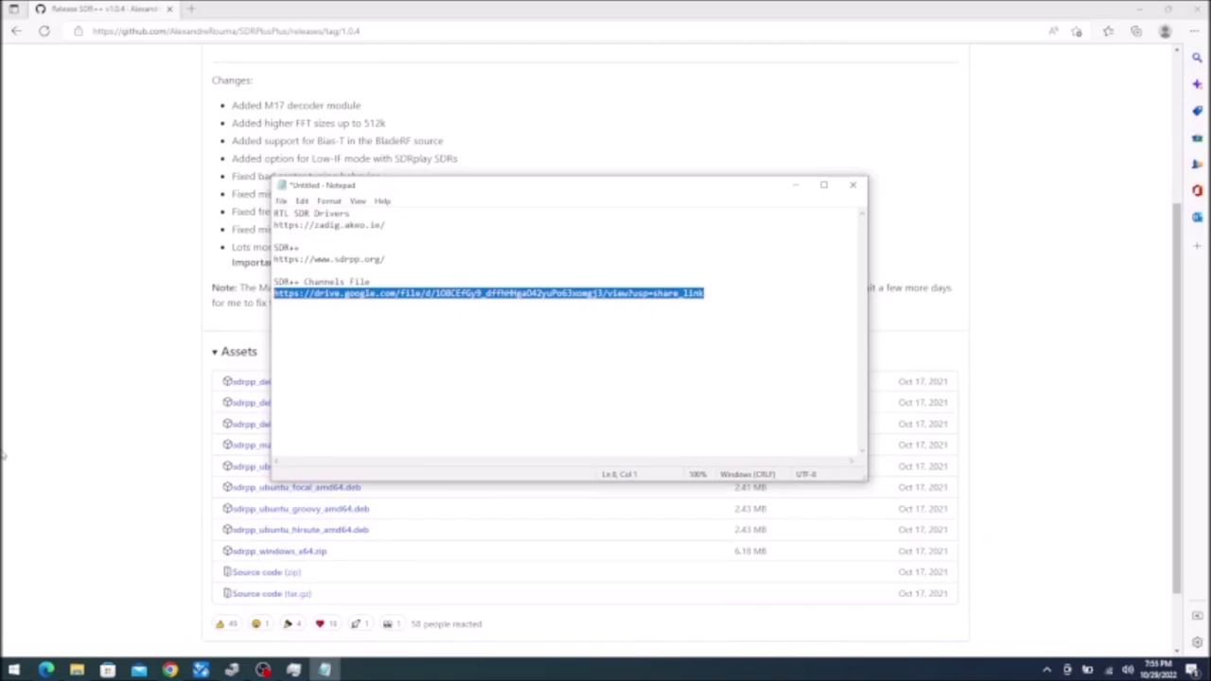
pyautogui.click(45, 670)
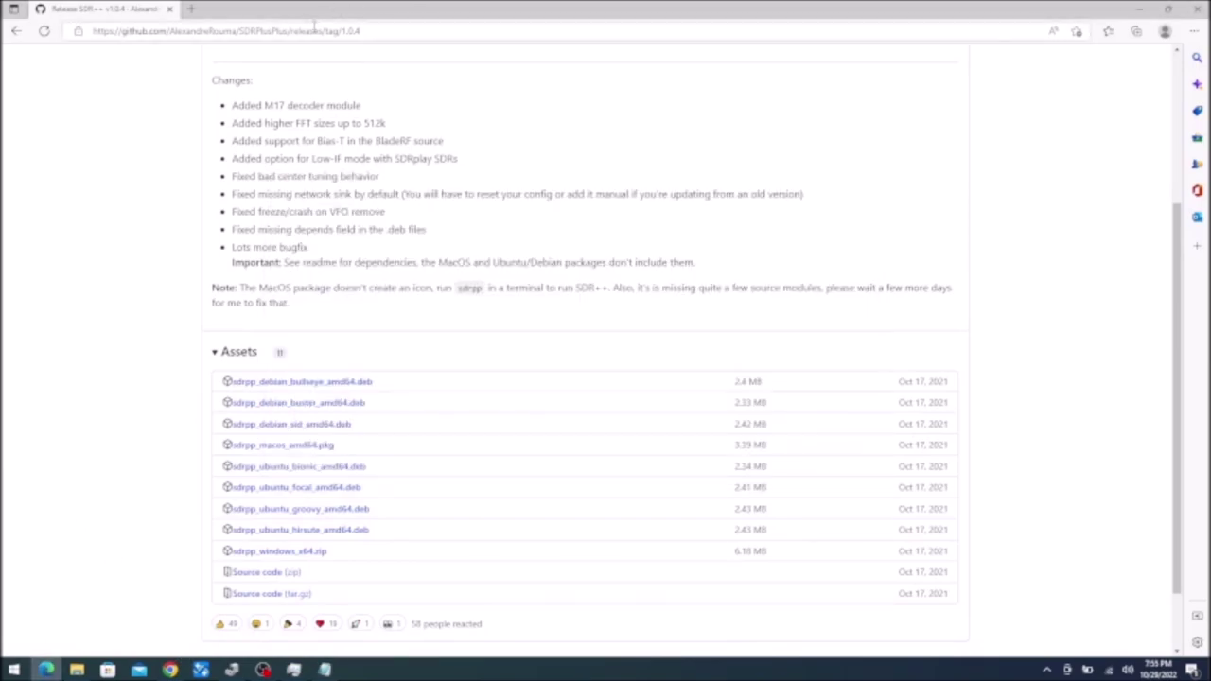
# Load the copied Google Drive link for the CB Channels zip in Edge
pyautogui.click(313, 31)
pyautogui.hotkey('ctrl', 'v')
pyautogui.press('Return')
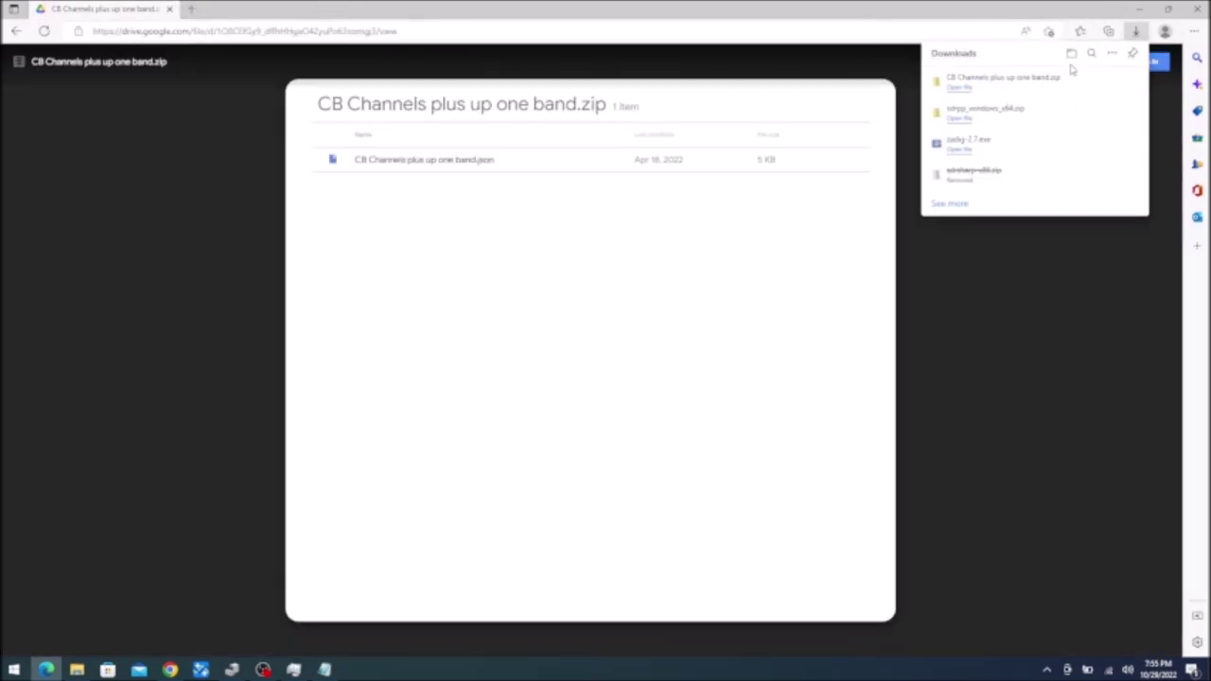
# Extract CB Channels plus up one band.zip to its suggested folder in Downloads
pyautogui.click(77, 670)
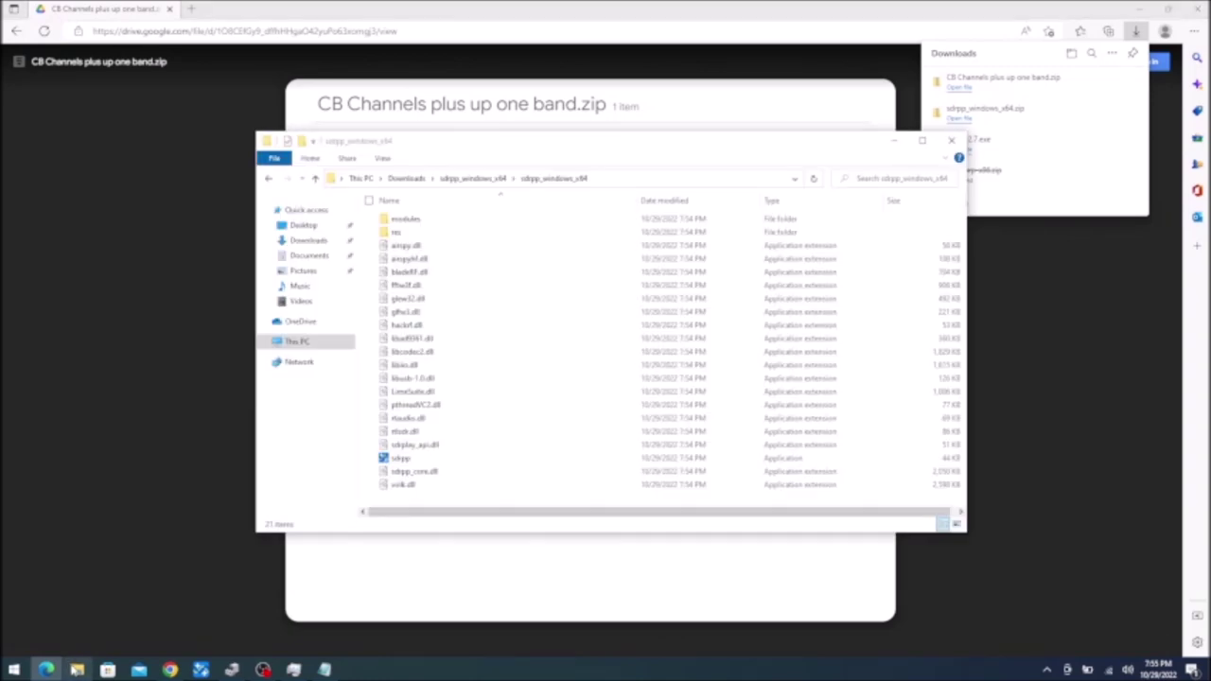
pyautogui.click(407, 179)
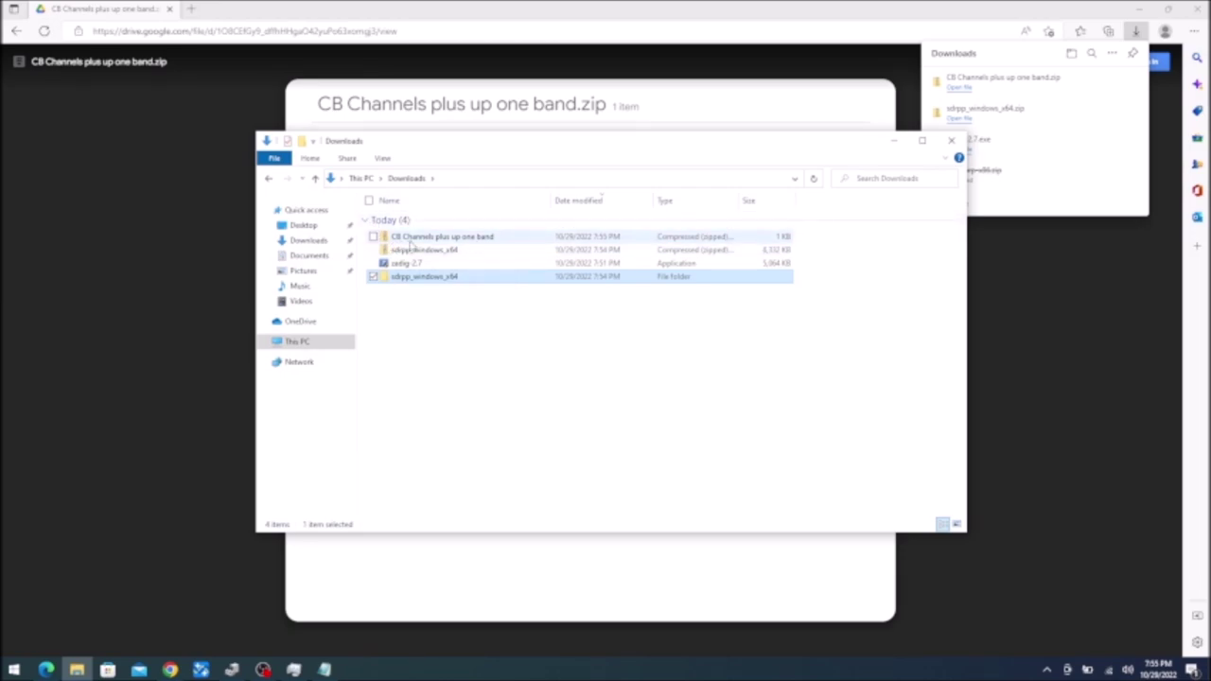
pyautogui.click(410, 239)
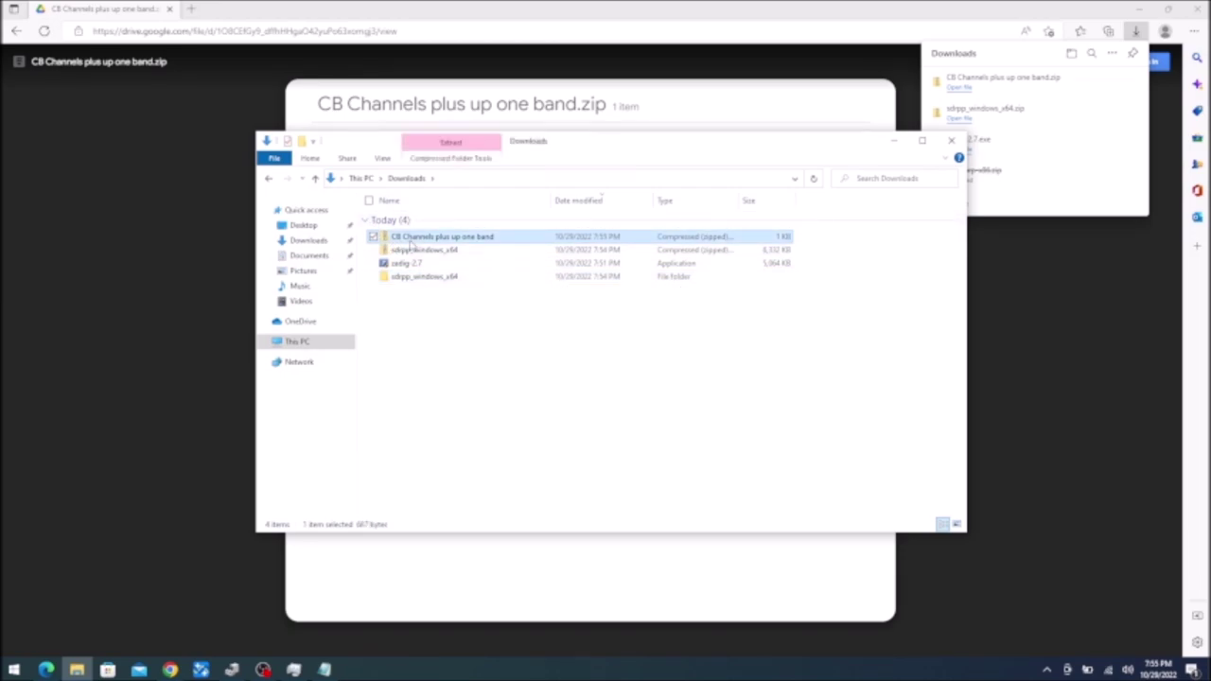
pyautogui.rightClick(410, 242)
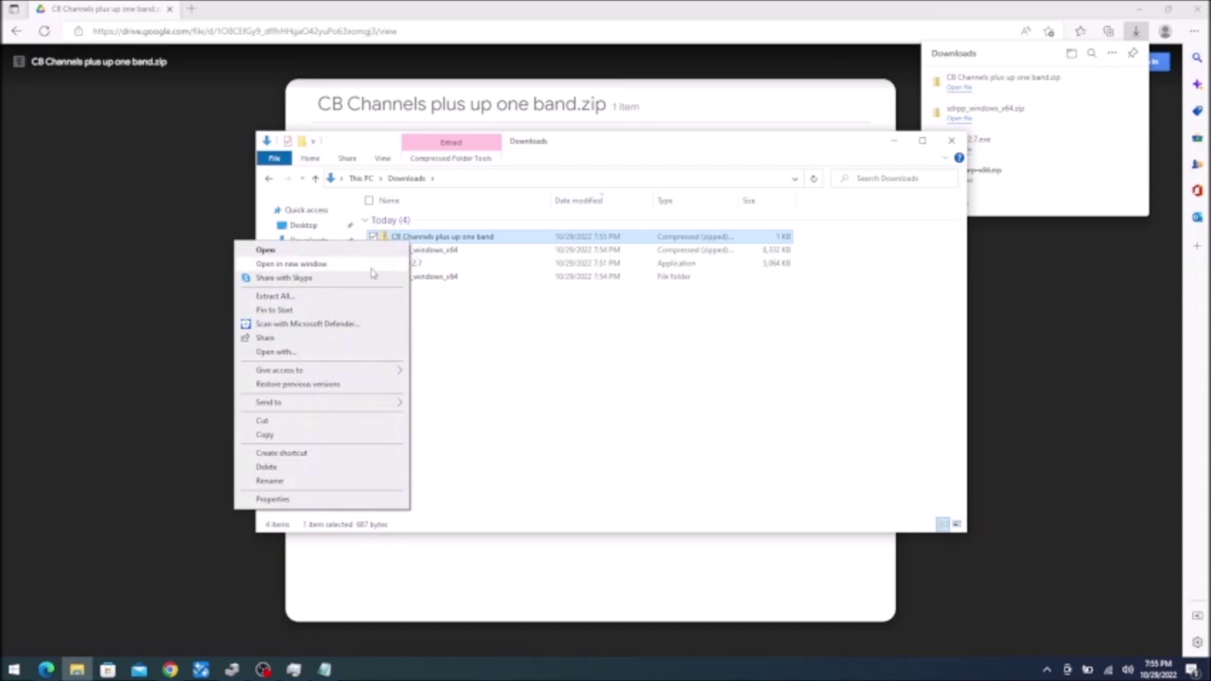
pyautogui.click(351, 297)
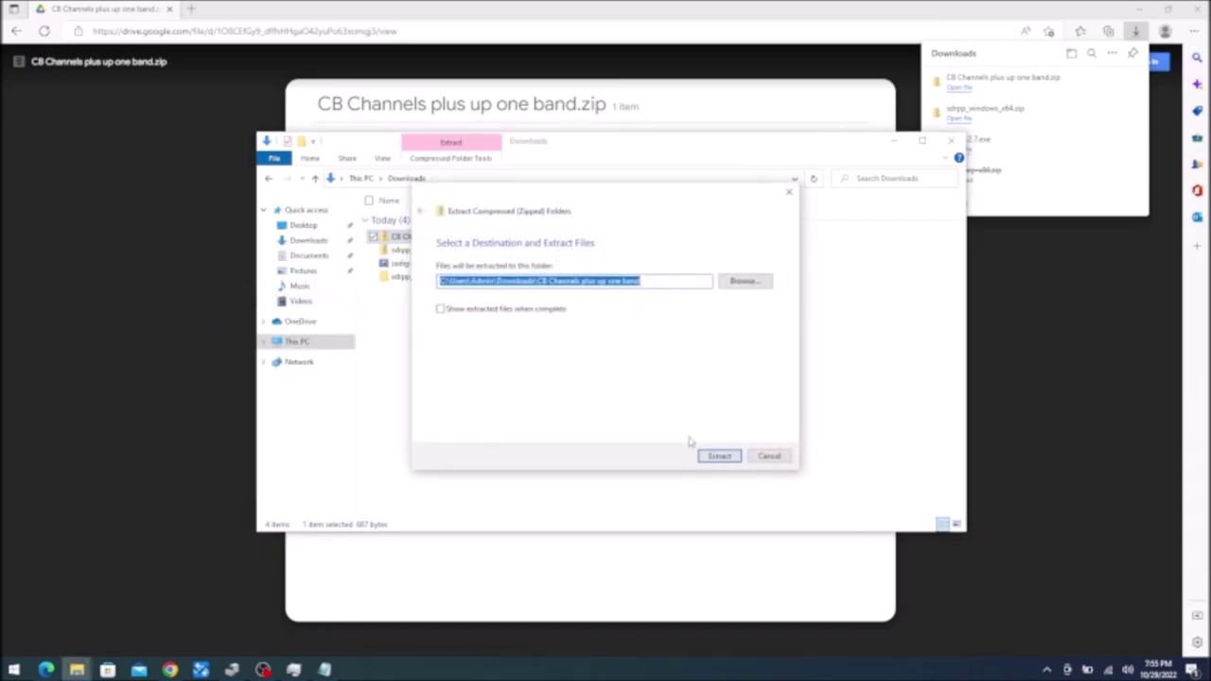
pyautogui.click(721, 456)
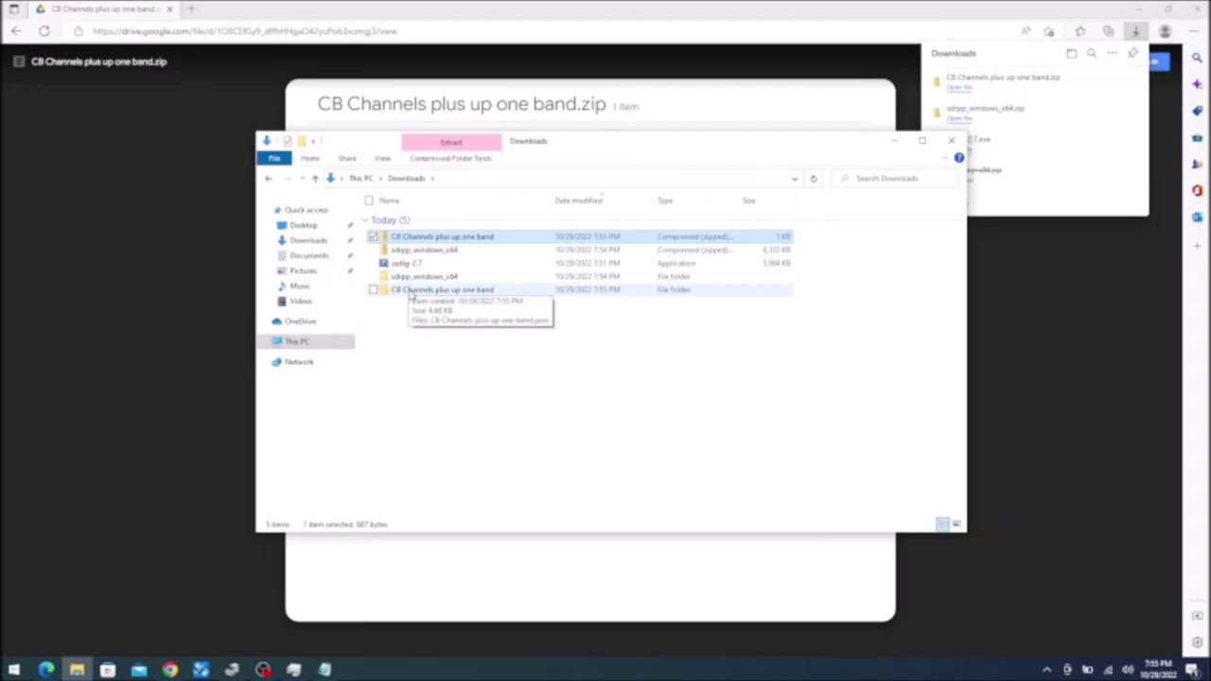
# Open the nested sdrpp_windows_x64 folder and launch sdrpp
pyautogui.doubleClick(410, 280)
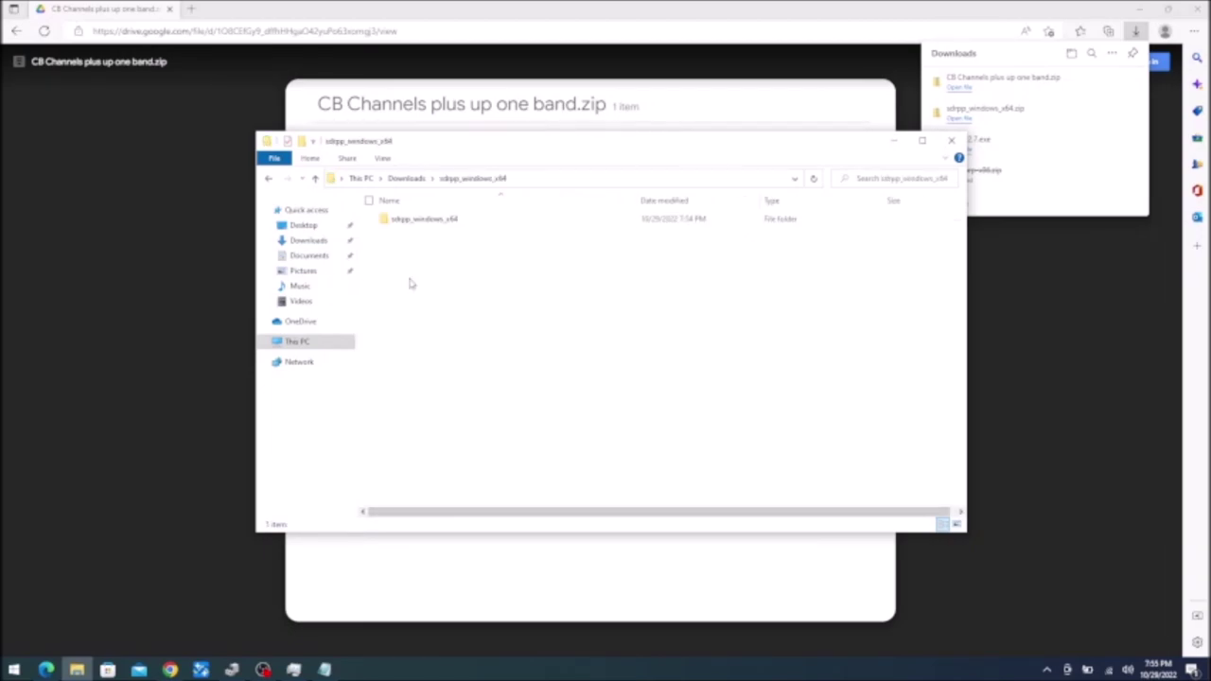
pyautogui.doubleClick(412, 220)
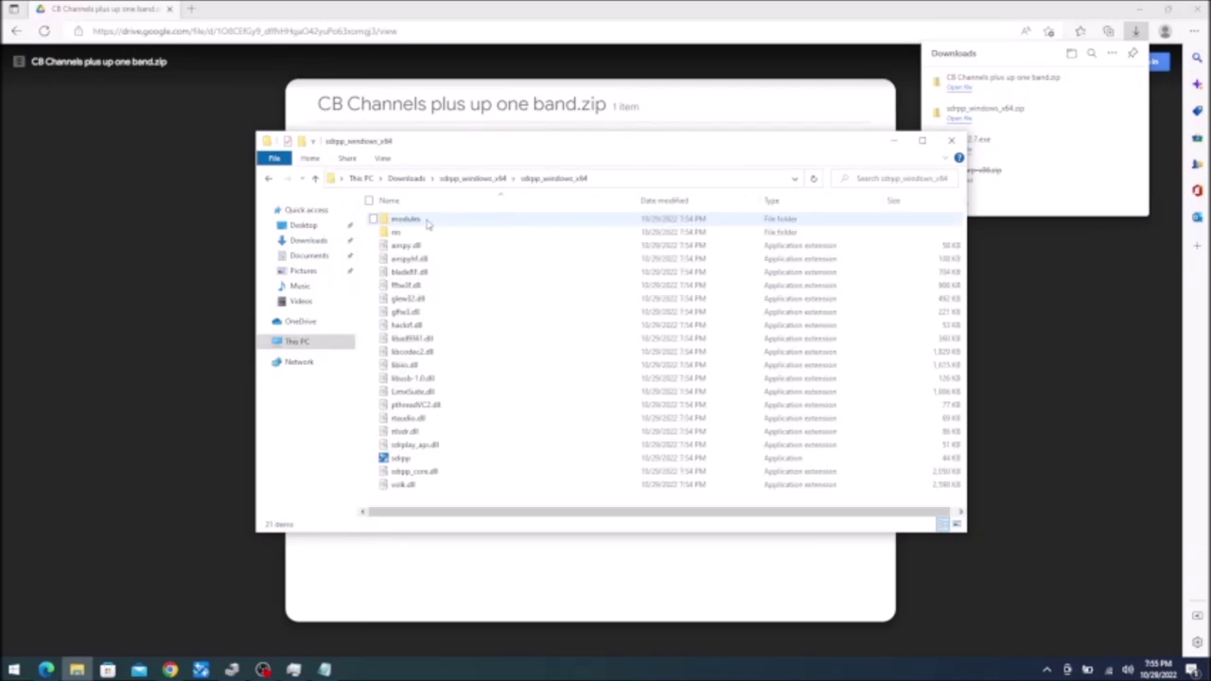
pyautogui.doubleClick(401, 459)
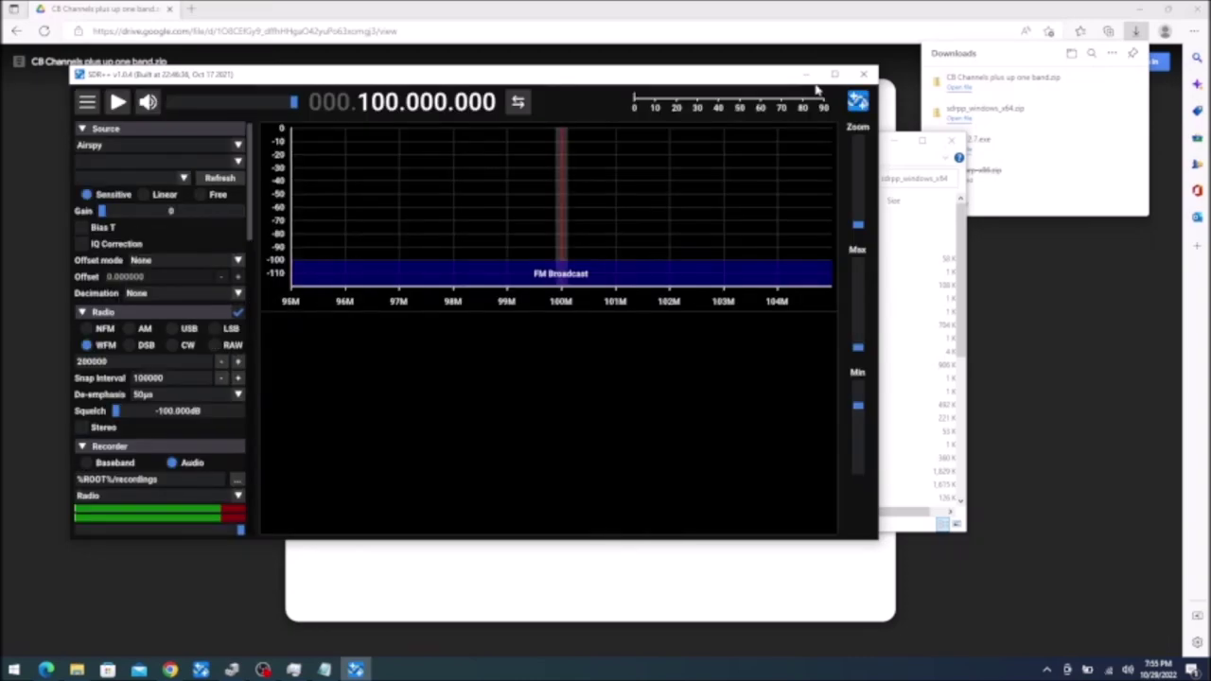
# Maximize SDR++, select the RTL-SDR source, and set its sample rate to 1.024MHz
pyautogui.click(837, 73)
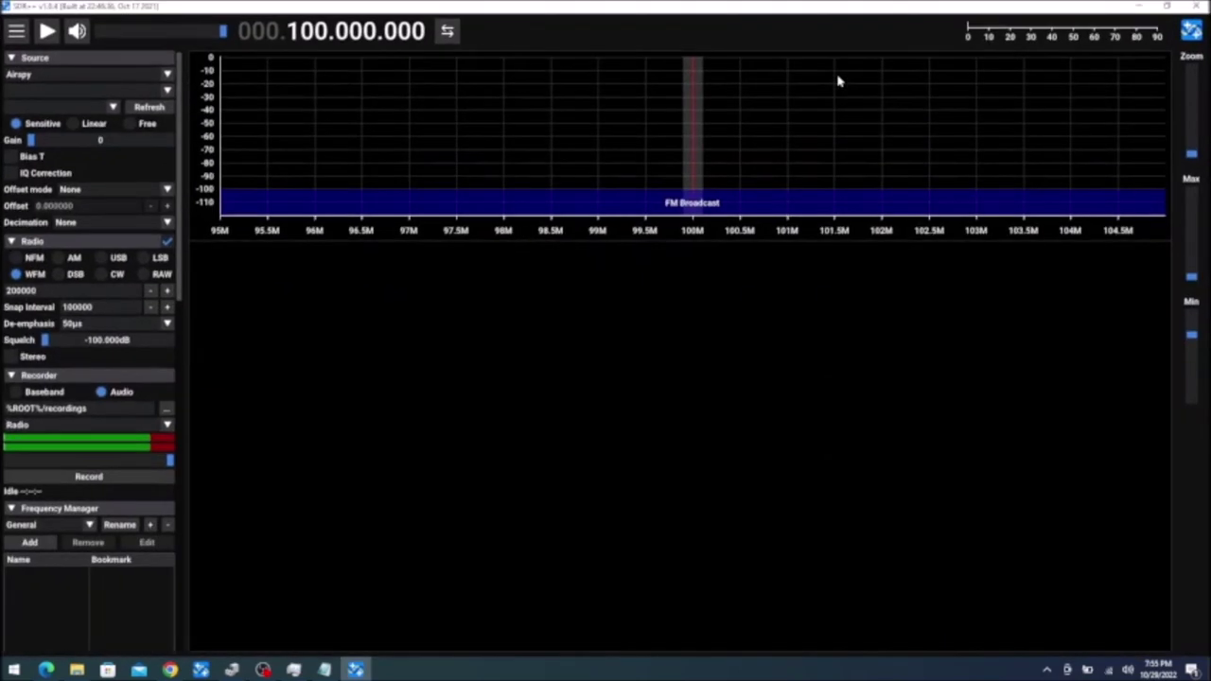
pyautogui.click(167, 76)
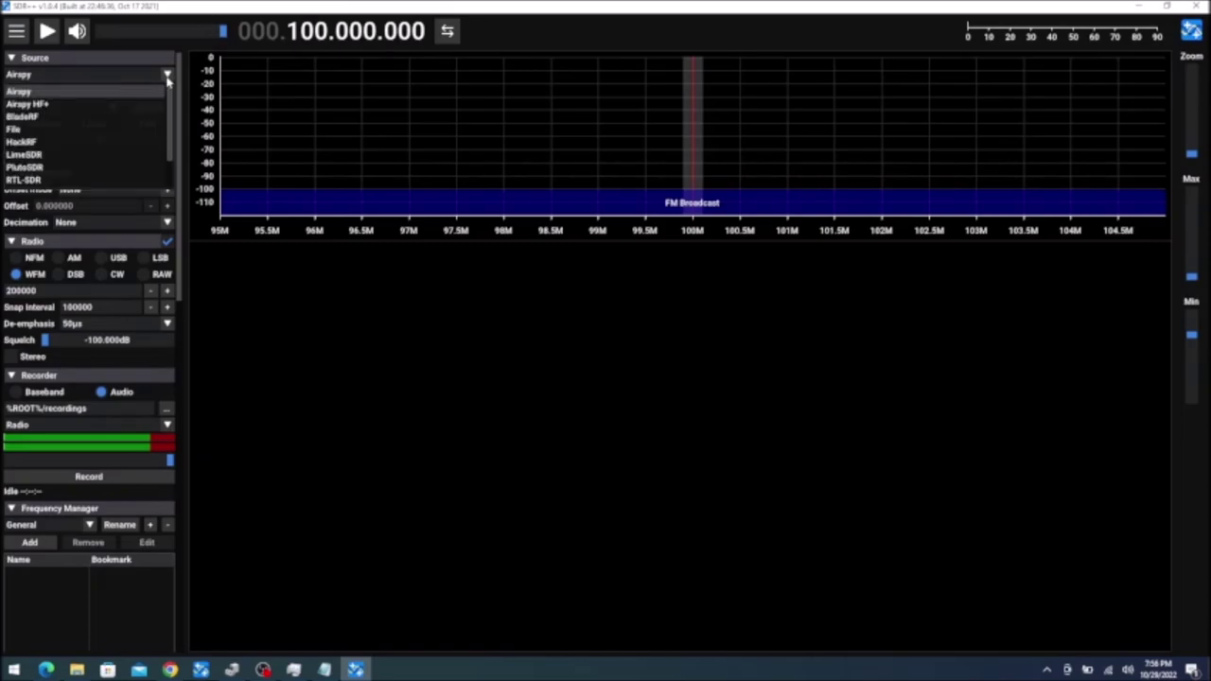
pyautogui.click(48, 180)
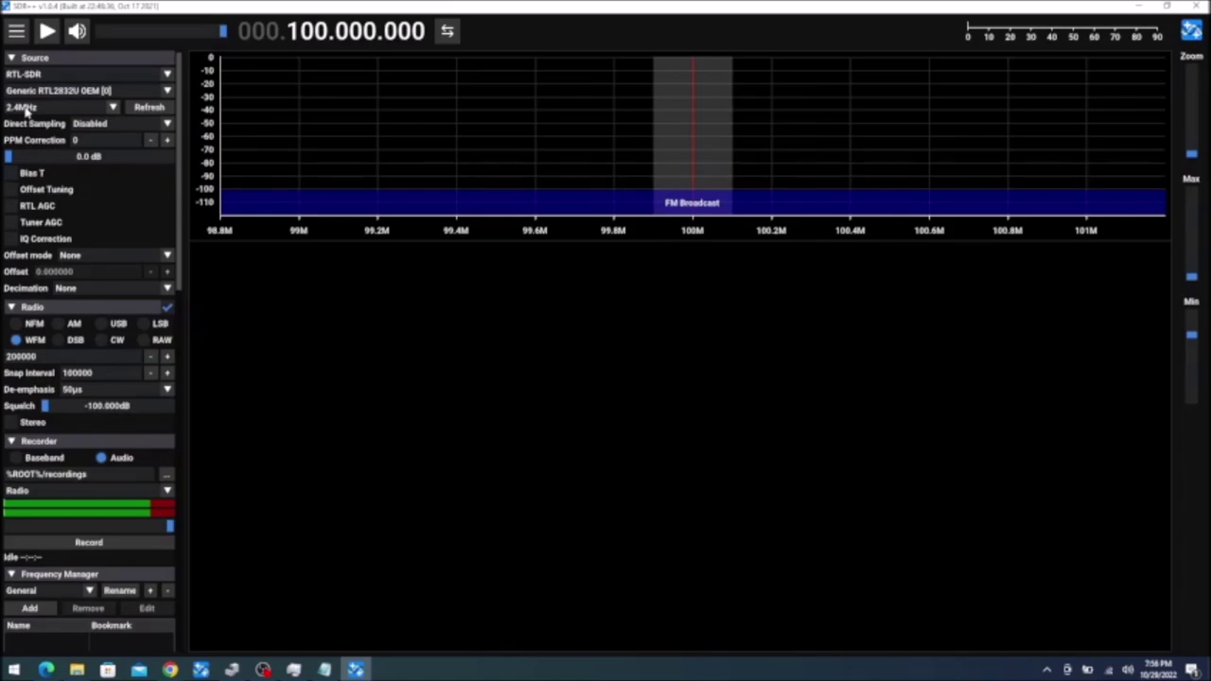
pyautogui.click(114, 108)
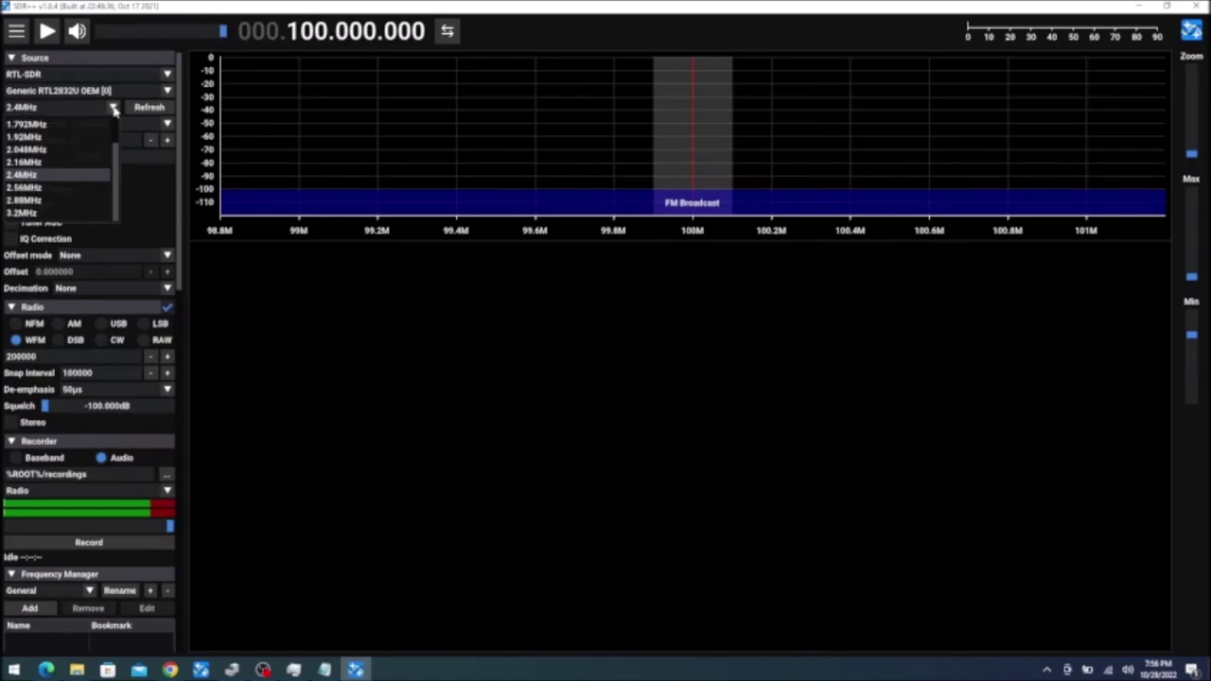
pyautogui.scroll(2, 119, 148)
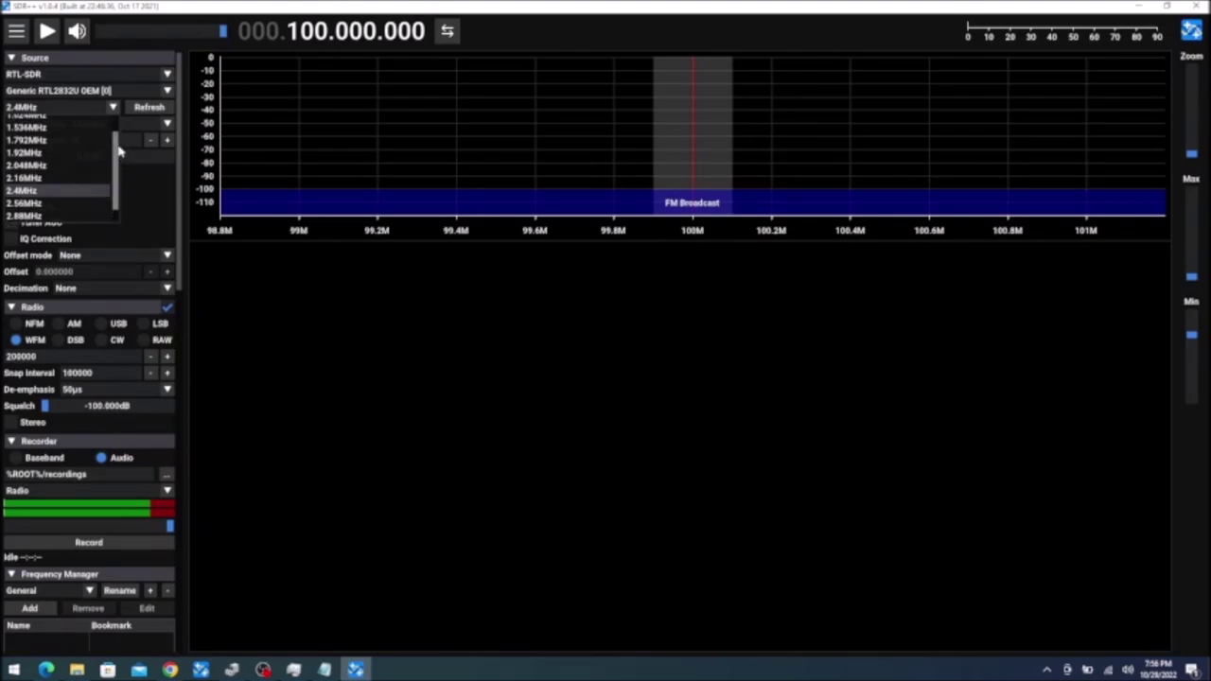
pyautogui.scroll(1, 120, 148)
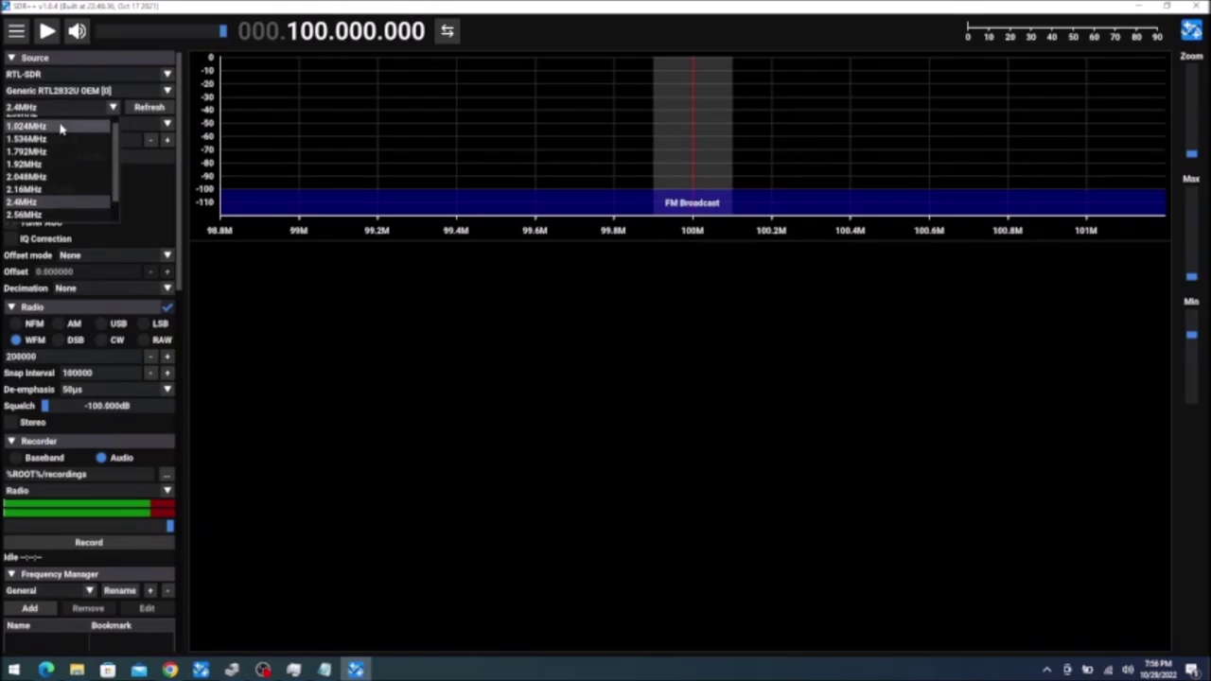
pyautogui.click(61, 128)
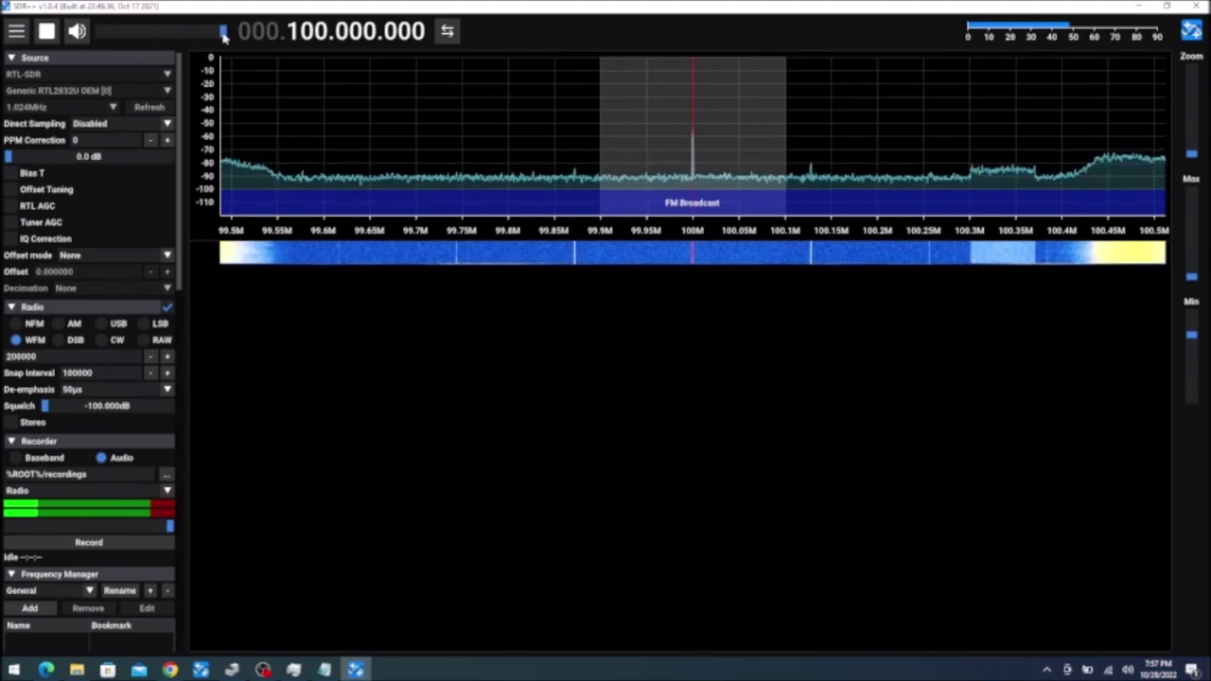
# Turn the volume down to about a third and mute the radio audio
pyautogui.moveTo(224, 34)
pyautogui.mouseDown()
pyautogui.moveTo(142, 31)
pyautogui.moveTo(202, 33)
pyautogui.mouseUp()
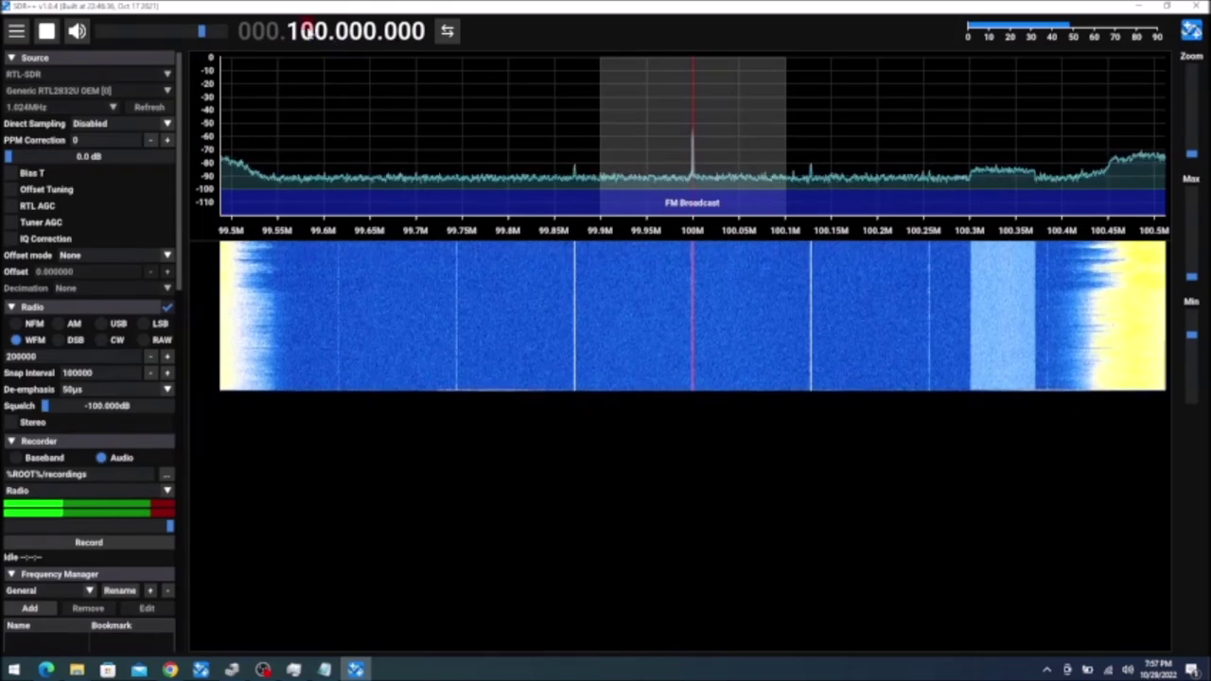
pyautogui.scroll(2, 307, 28)
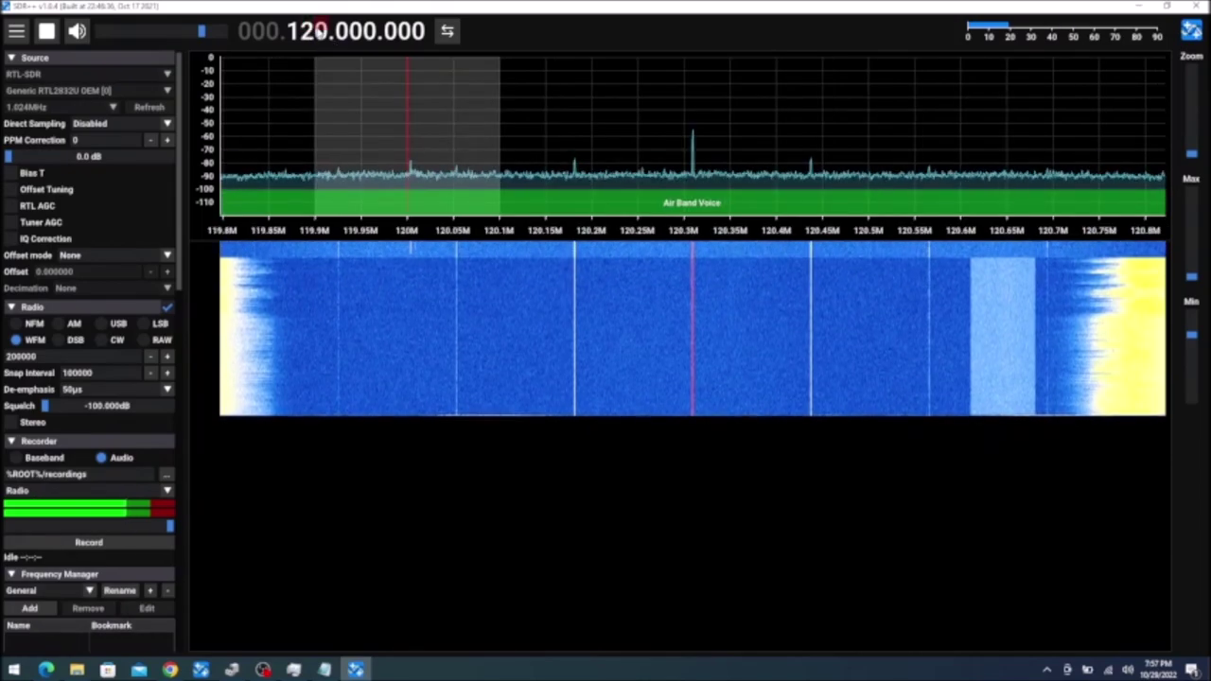
pyautogui.scroll(7, 320, 29)
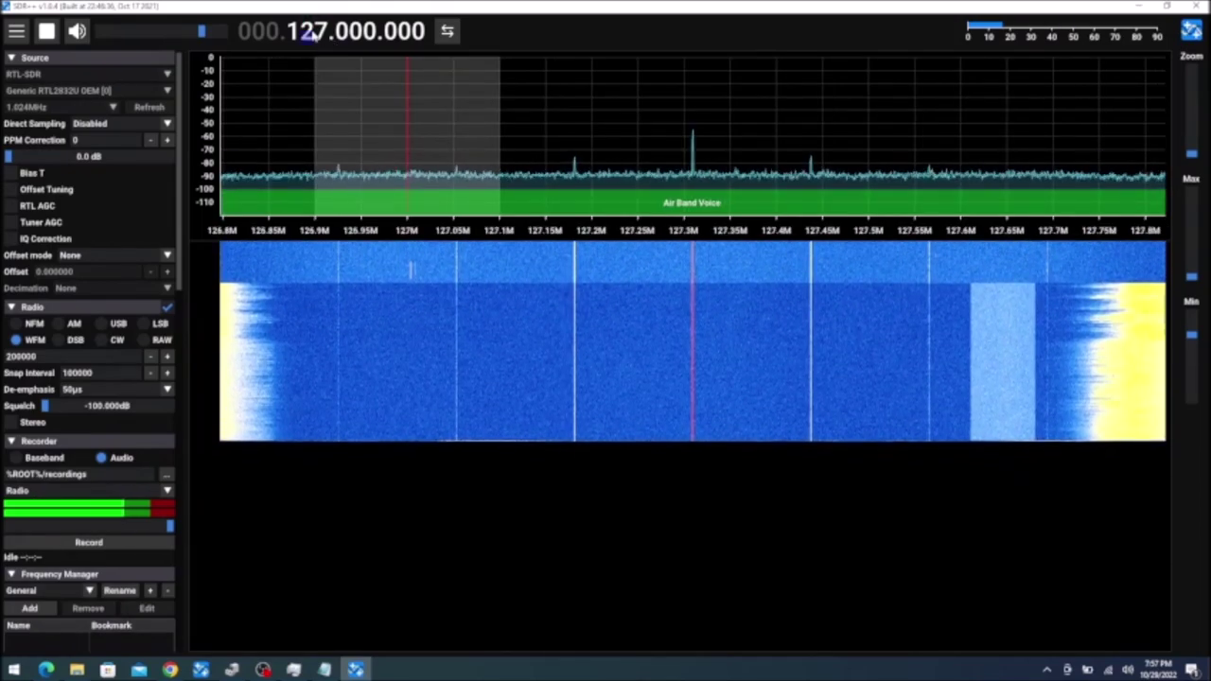
pyautogui.scroll(-1, 294, 33)
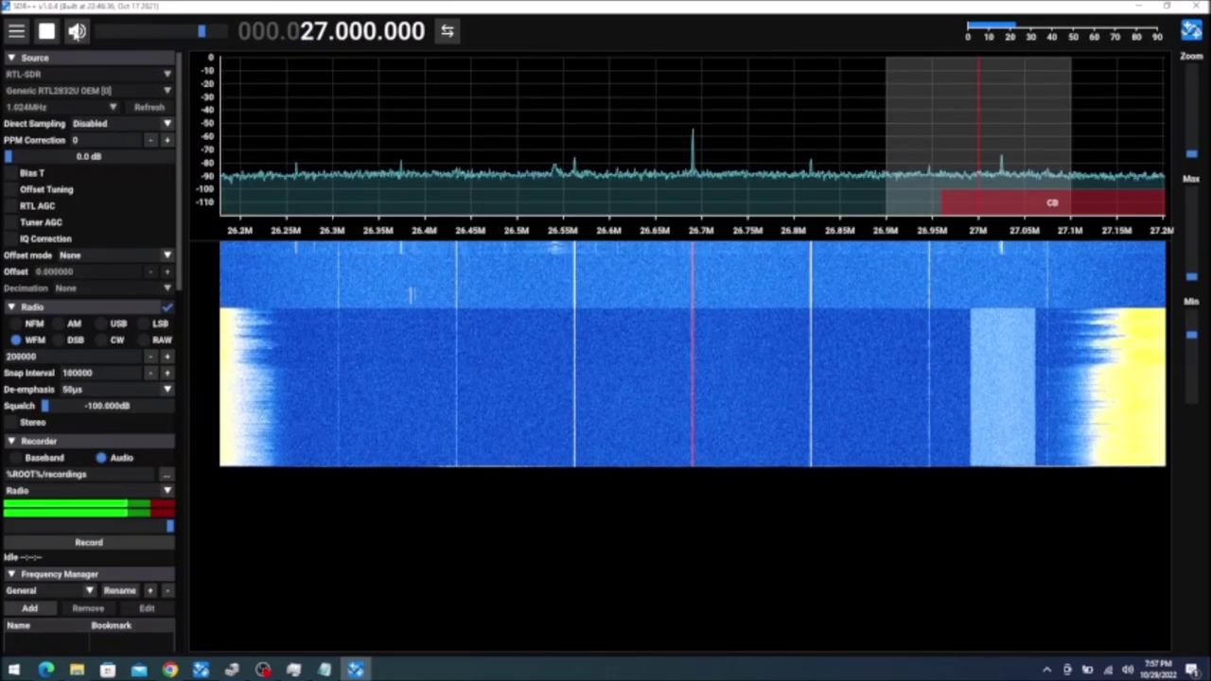
pyautogui.click(77, 30)
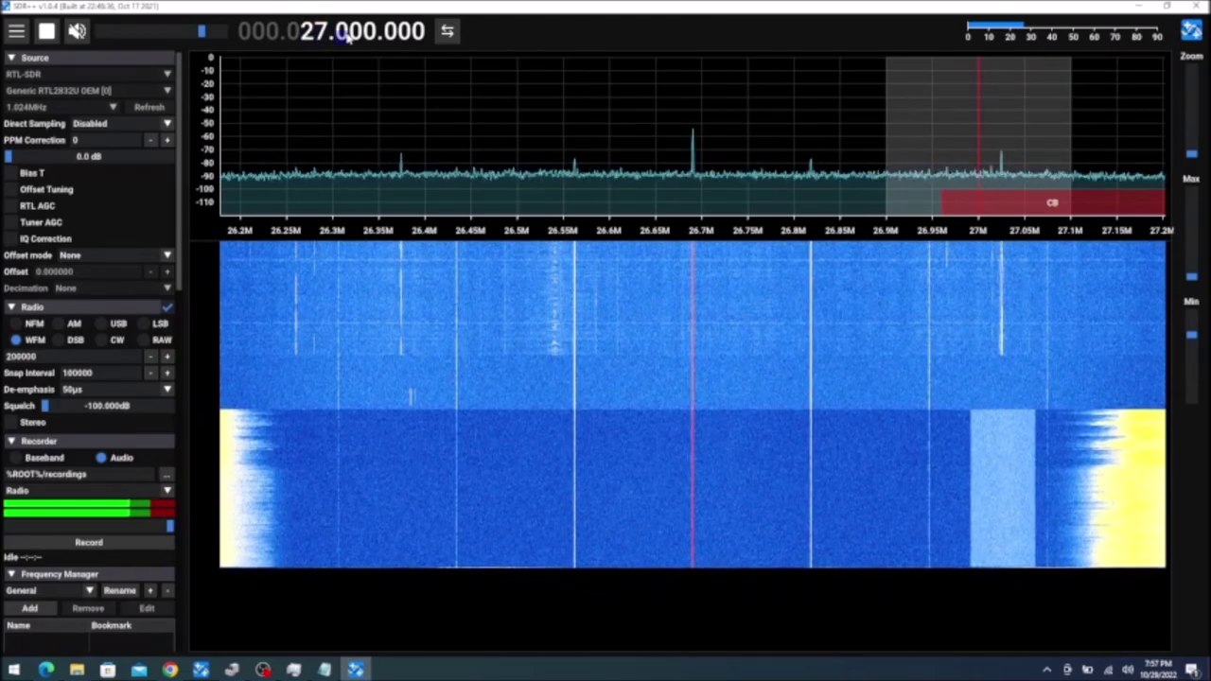
# Tune to 27.039.679 so the 26.85–27.85 MHz CB band fills the spectrum view
pyautogui.scroll(1, 349, 34)
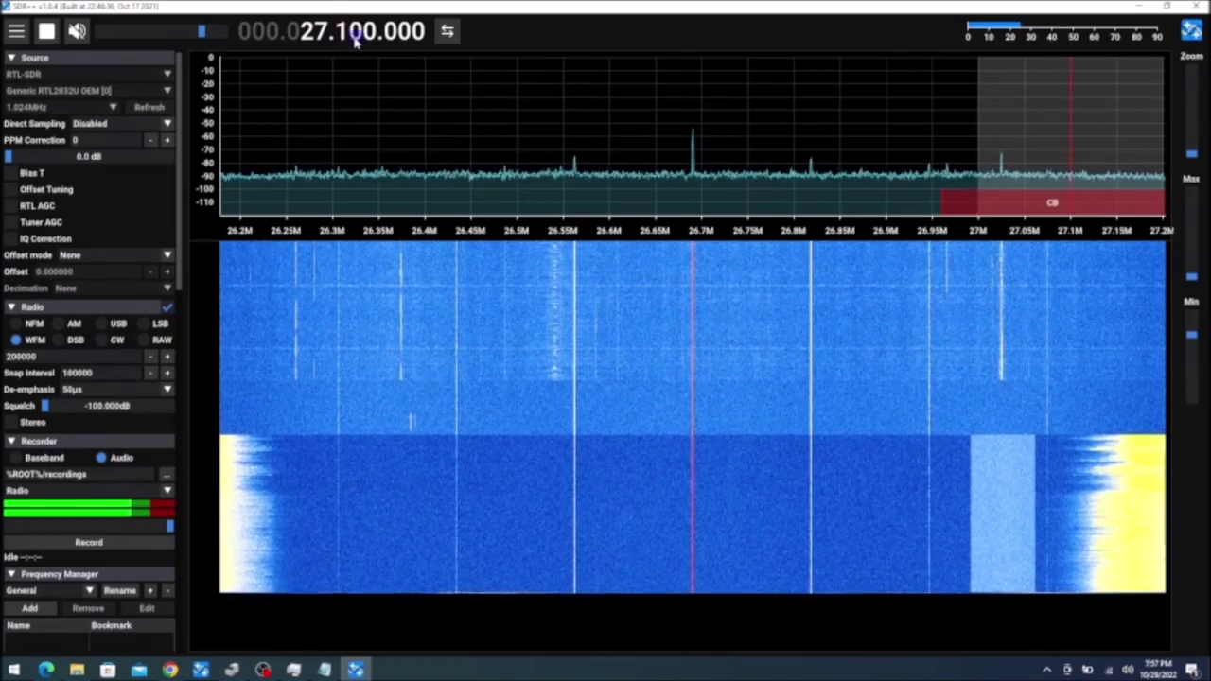
pyautogui.scroll(-2, 355, 34)
pyautogui.scroll(1, 342, 34)
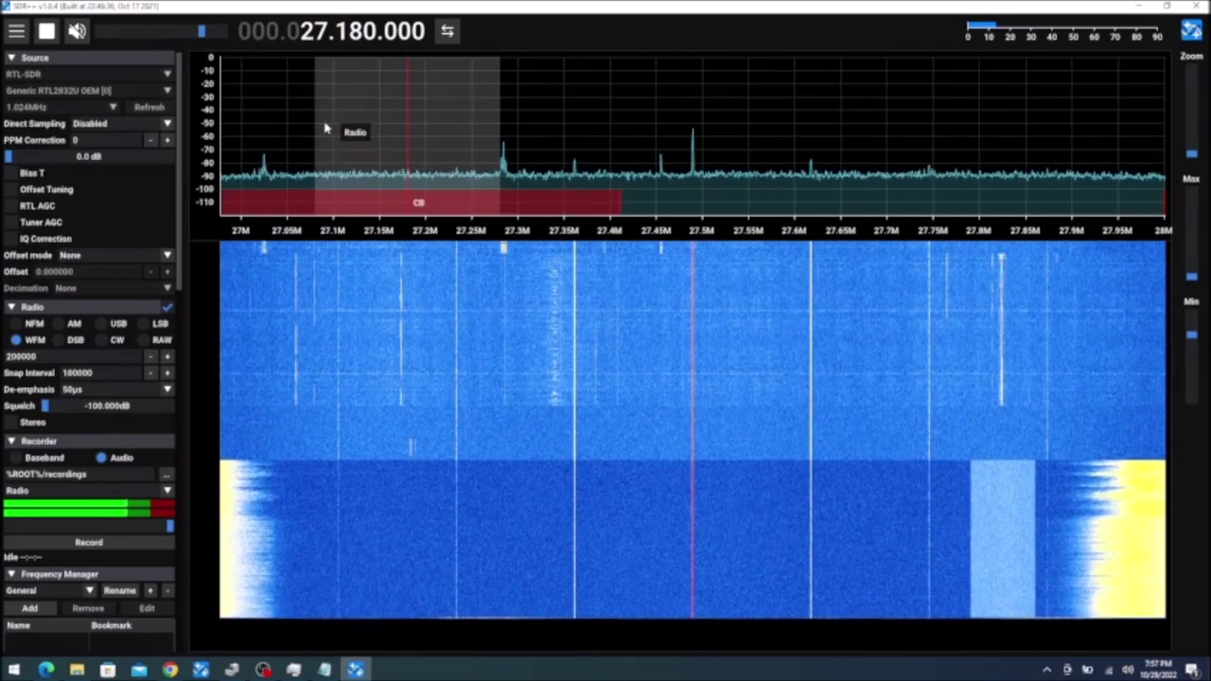
pyautogui.moveTo(348, 237); pyautogui.dragTo(479, 232)
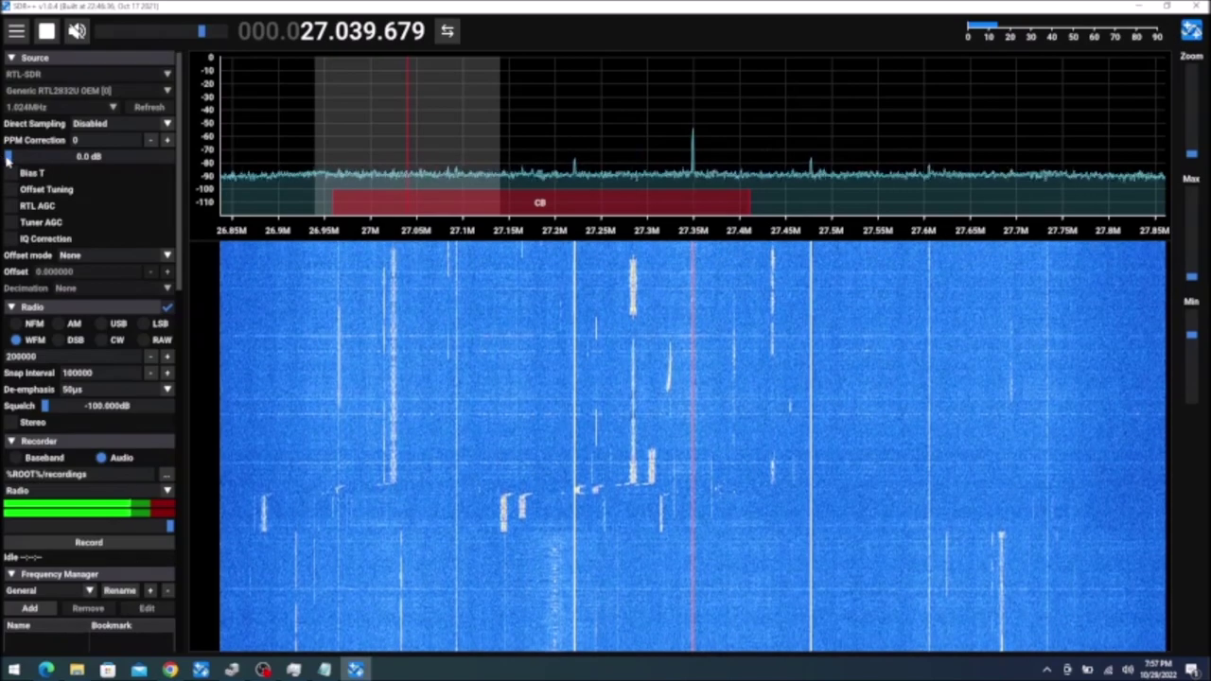
# Tick RTL AGC and IQ Correction in the Source panel to bring up CB signals
pyautogui.moveTo(8, 160)
pyautogui.mouseDown()
pyautogui.moveTo(146, 154)
pyautogui.moveTo(5, 159)
pyautogui.mouseUp()
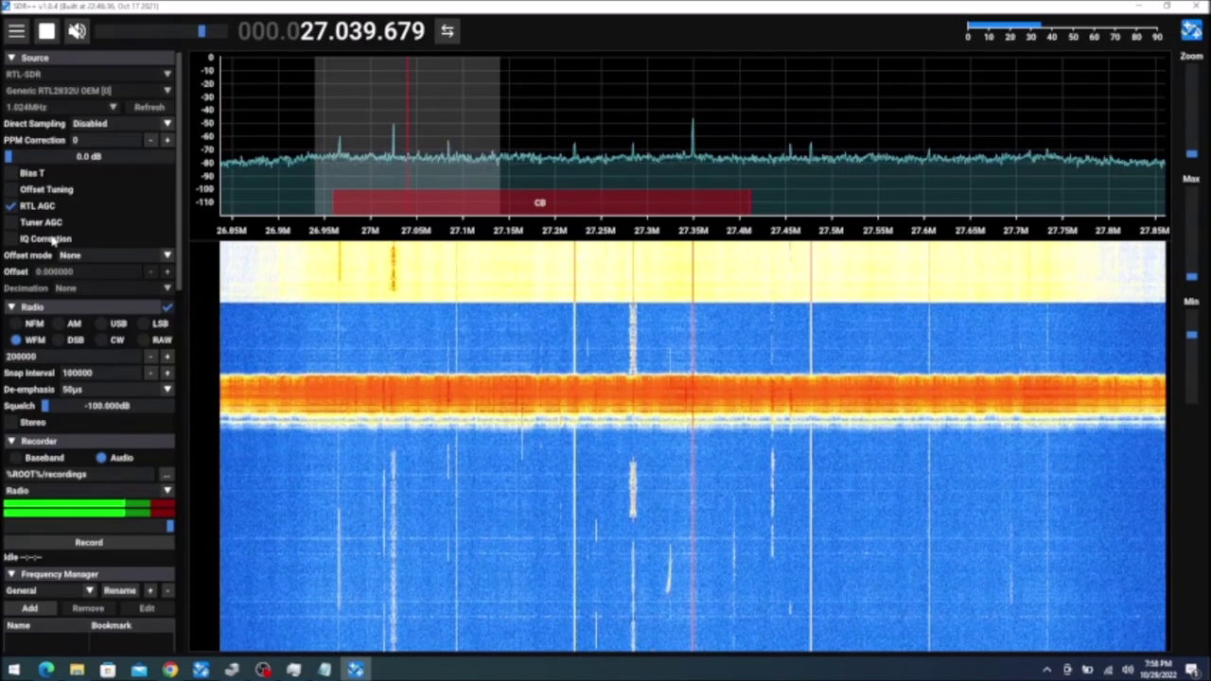
pyautogui.click(54, 241)
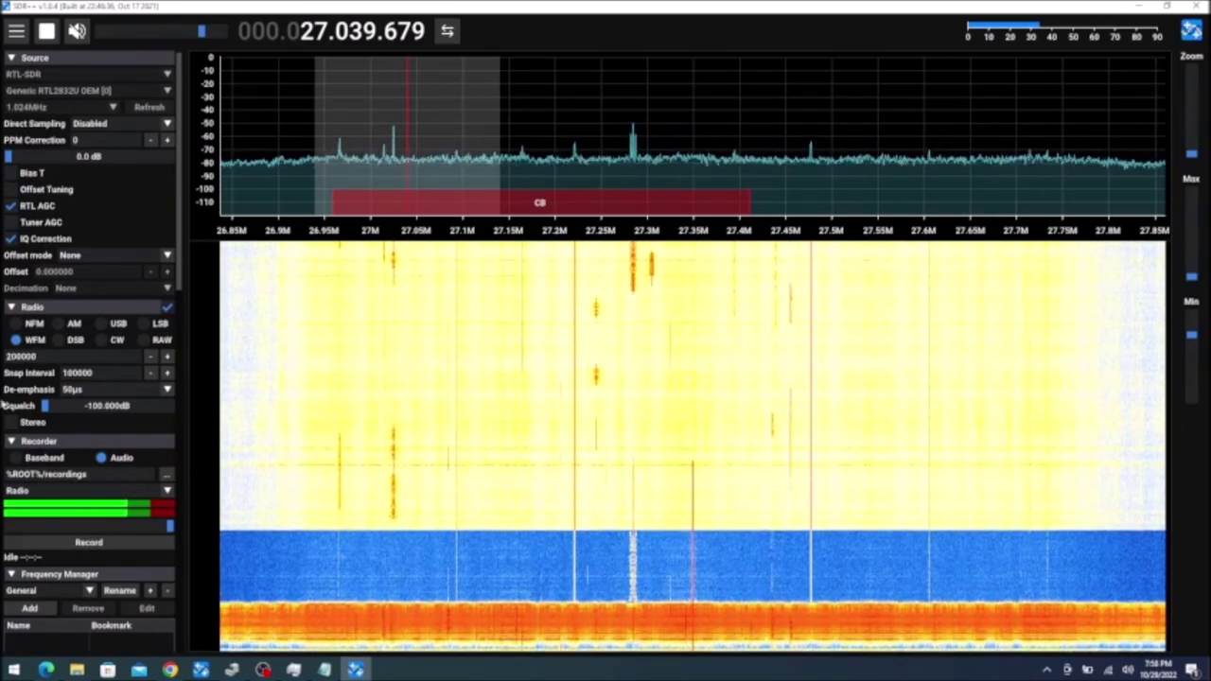
# Set AM demodulation with a 6000 Hz bandwidth, keeping snap interval at 1000
pyautogui.click(75, 325)
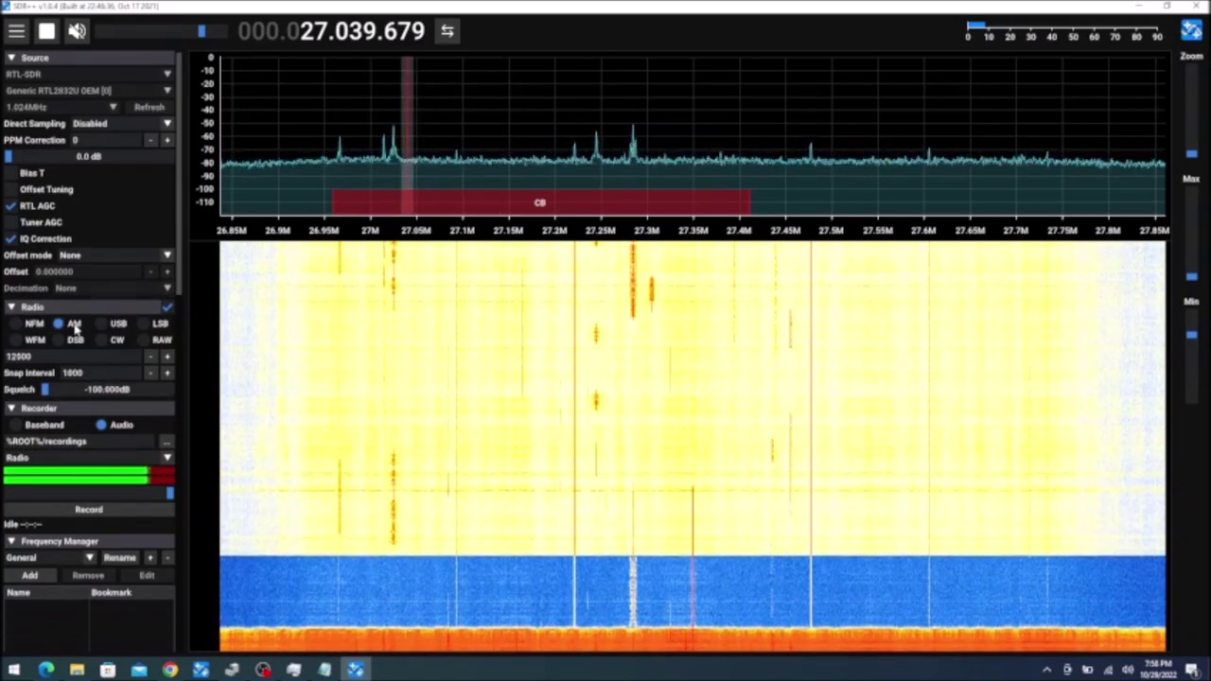
pyautogui.doubleClick(19, 357)
pyautogui.write('6')
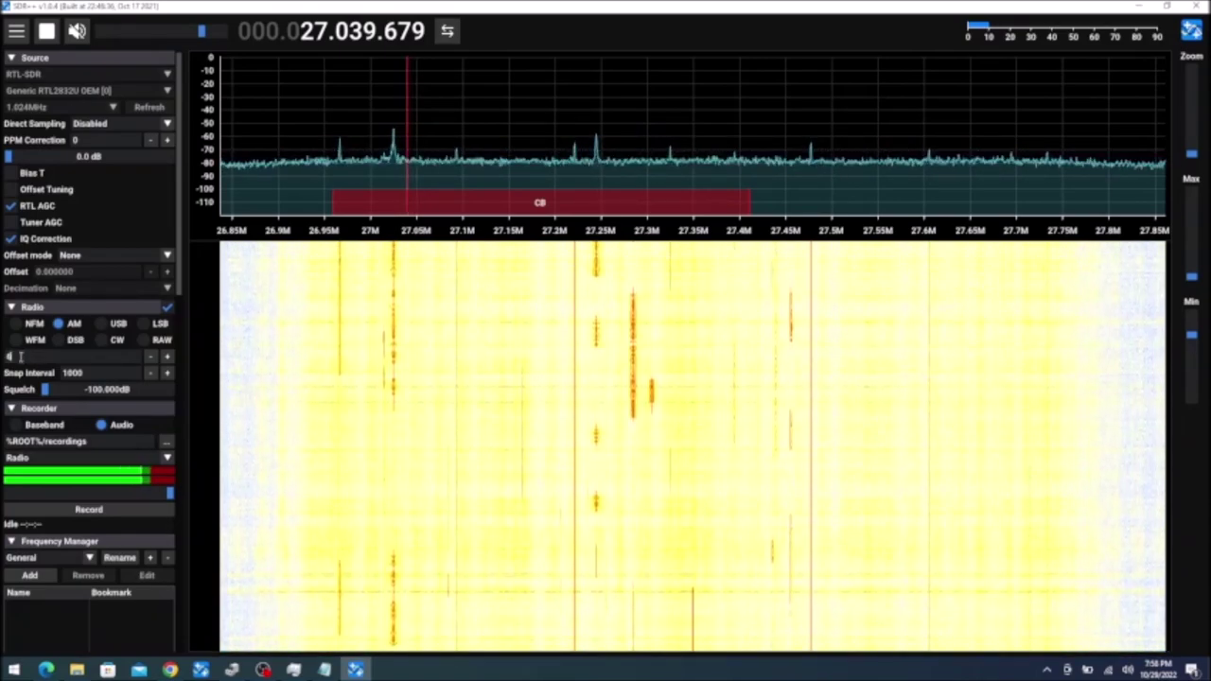
pyautogui.write('000')
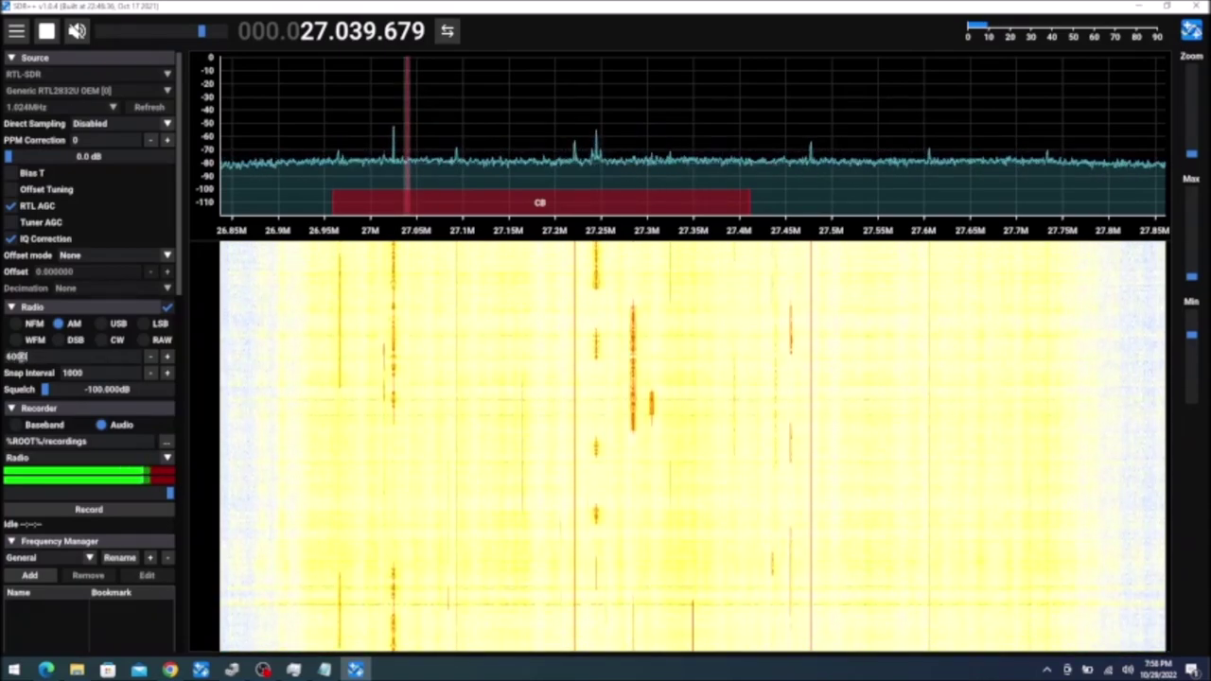
pyautogui.doubleClick(95, 372)
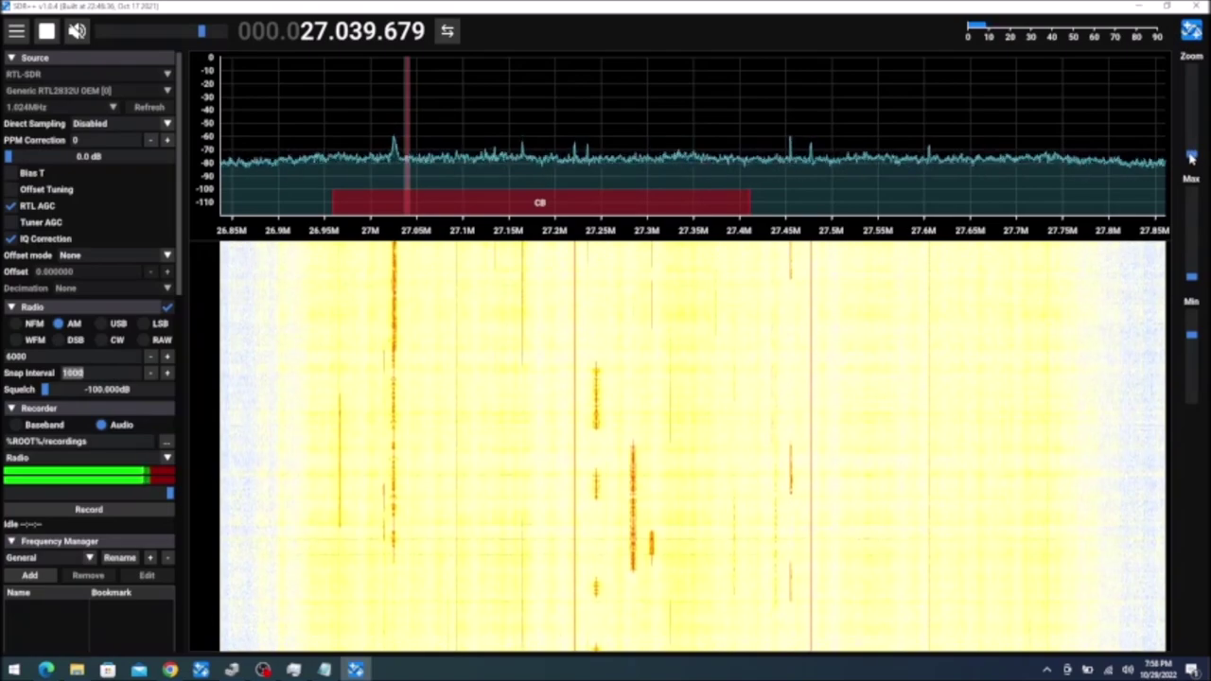
# Zoom the spectrum around 27.04 MHz and narrow the display range to about -39 to -48 dB
pyautogui.moveTo(1191, 159)
pyautogui.mouseDown()
pyautogui.moveTo(1202, 114)
pyautogui.moveTo(1192, 163)
pyautogui.mouseUp()
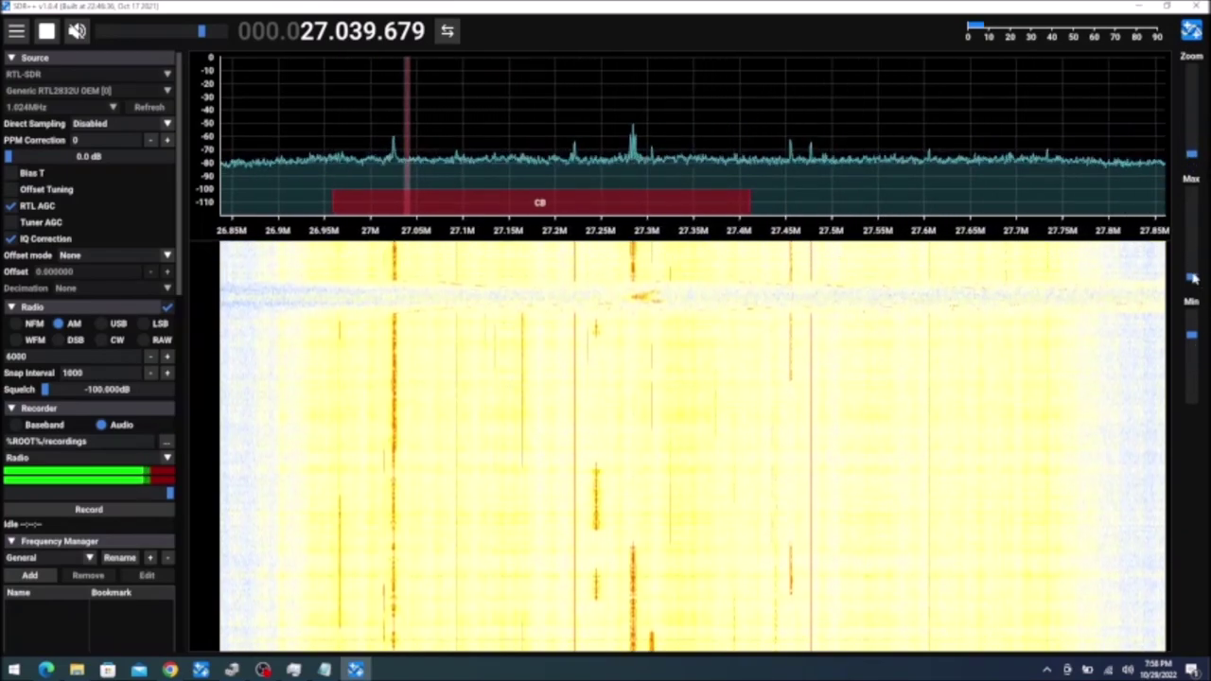
pyautogui.moveTo(1192, 275); pyautogui.dragTo(1194, 297)
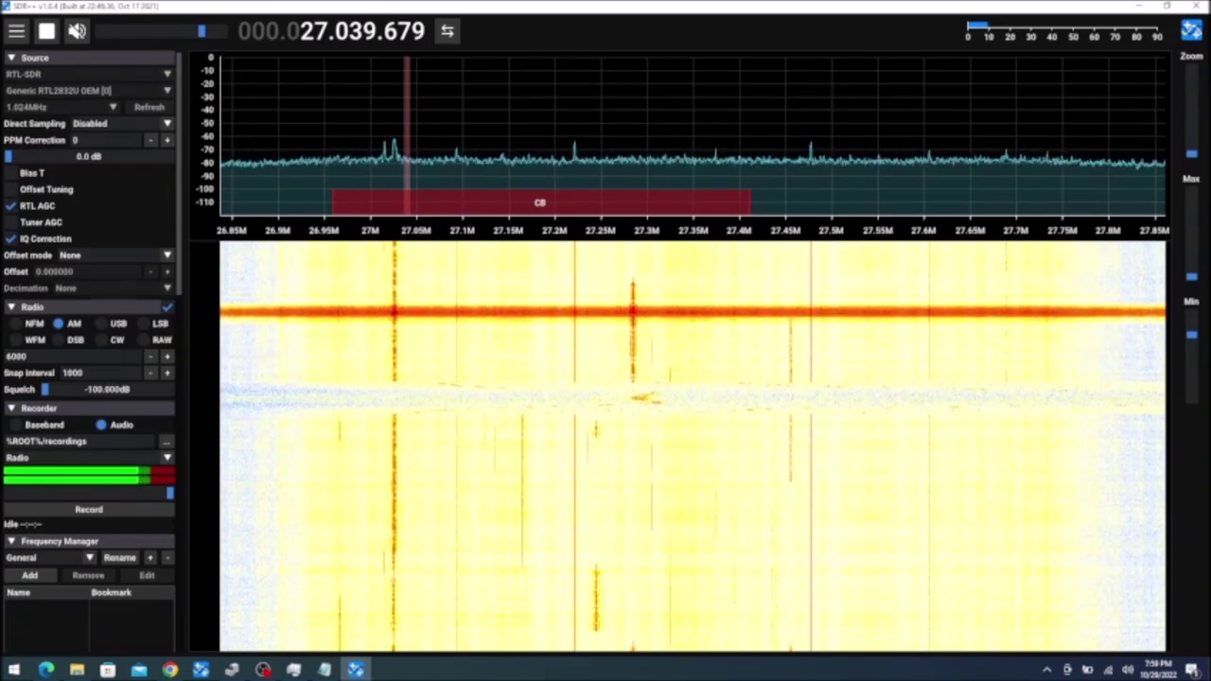
pyautogui.moveTo(1191, 297)
pyautogui.mouseDown()
pyautogui.moveTo(1194, 250)
pyautogui.moveTo(1192, 277)
pyautogui.mouseUp()
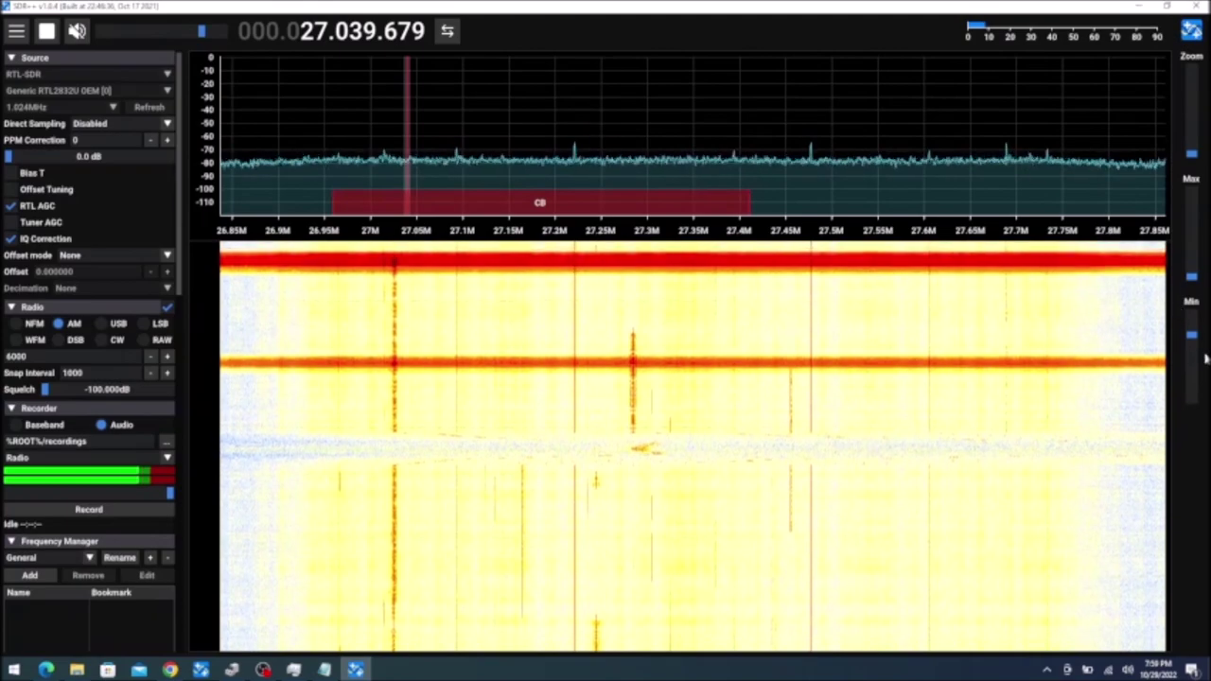
pyautogui.moveTo(1198, 340)
pyautogui.mouseDown()
pyautogui.moveTo(1197, 365)
pyautogui.moveTo(1193, 355)
pyautogui.mouseUp()
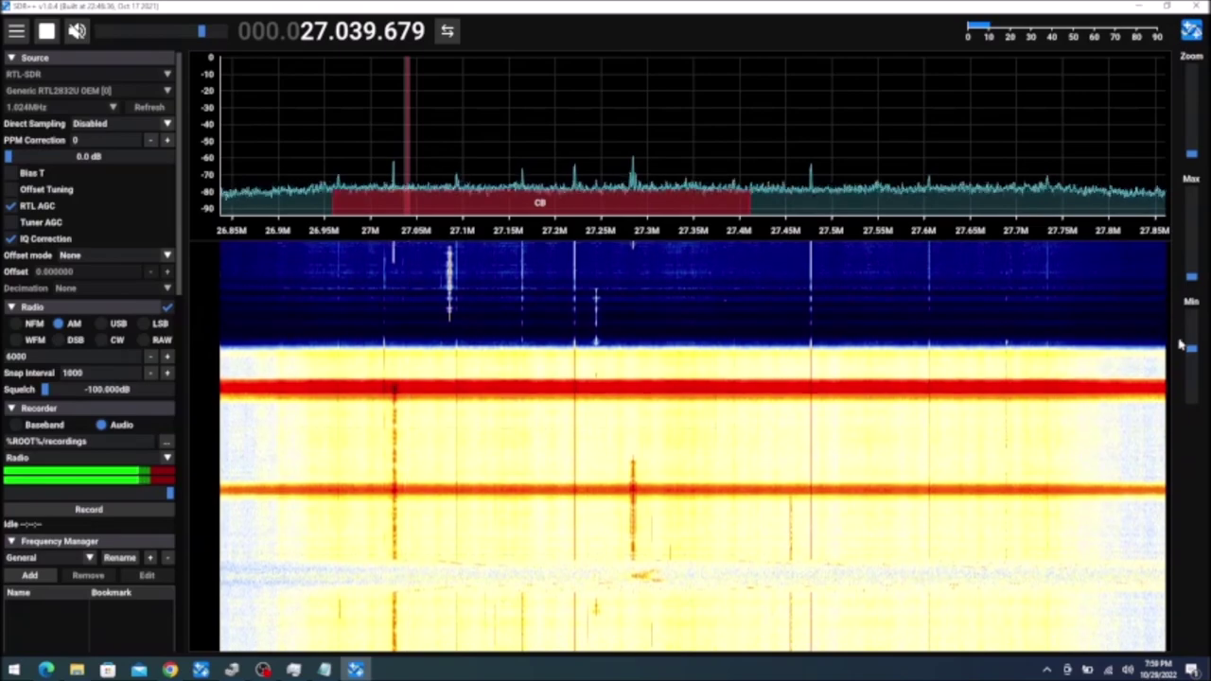
pyautogui.moveTo(1191, 357); pyautogui.dragTo(1192, 372)
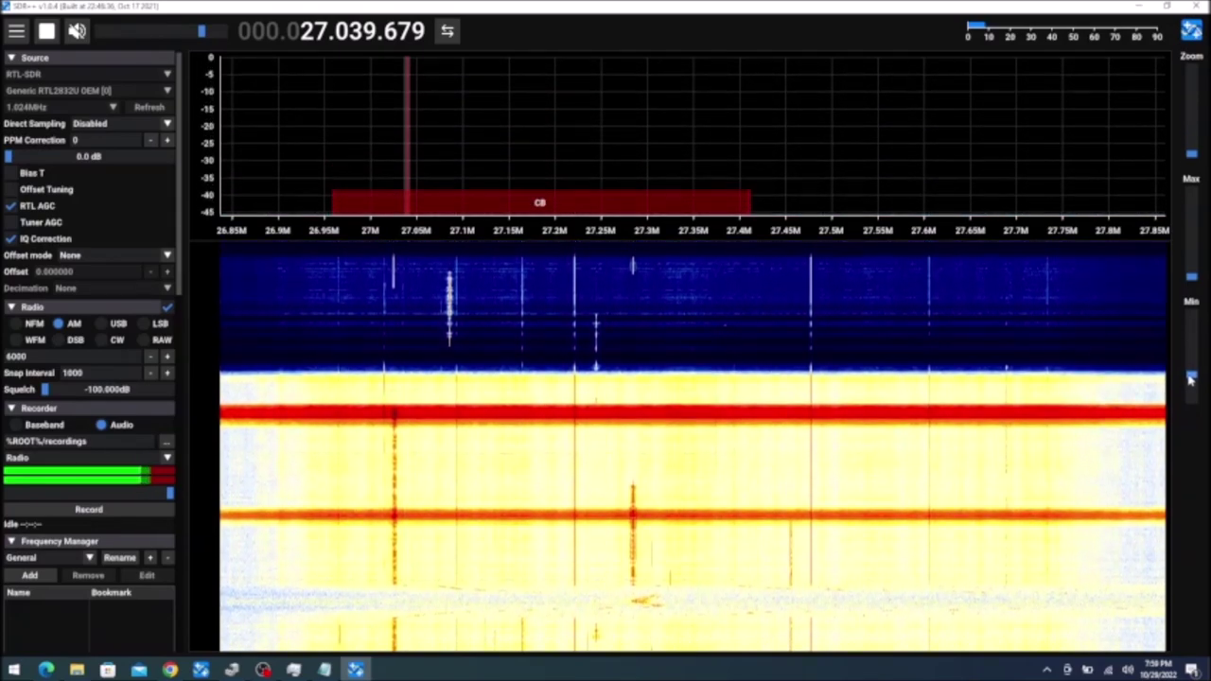
pyautogui.moveTo(1192, 276); pyautogui.dragTo(1198, 254)
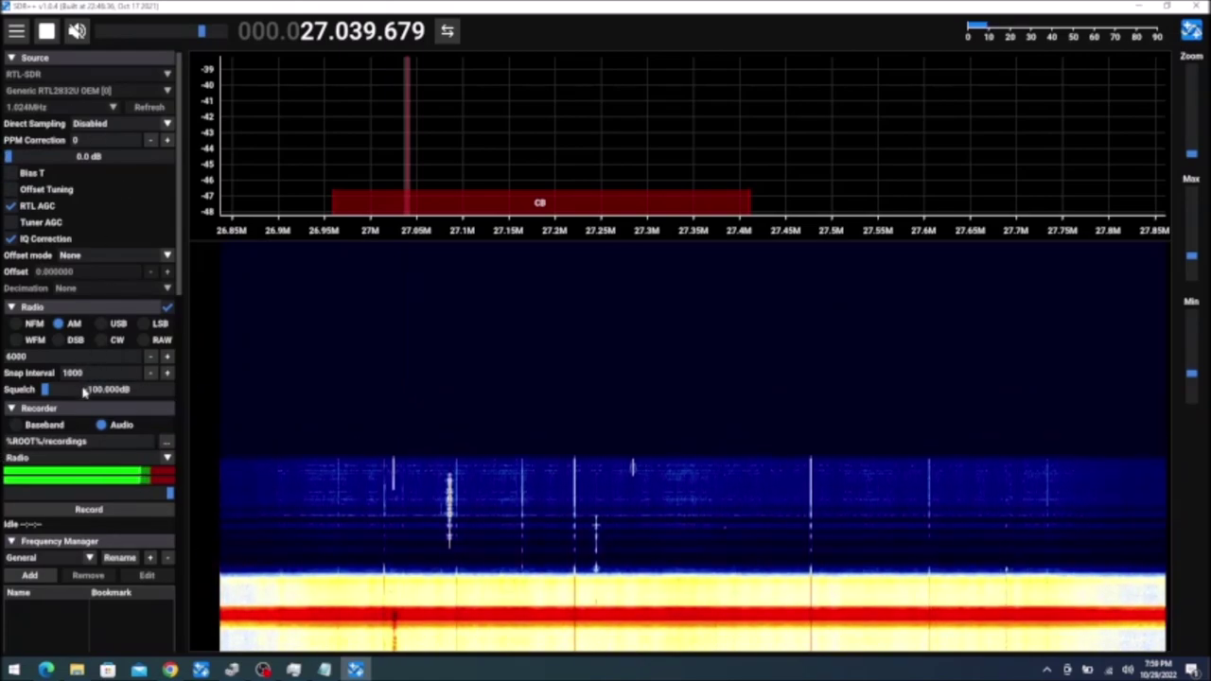
pyautogui.scroll(-3, 83, 391)
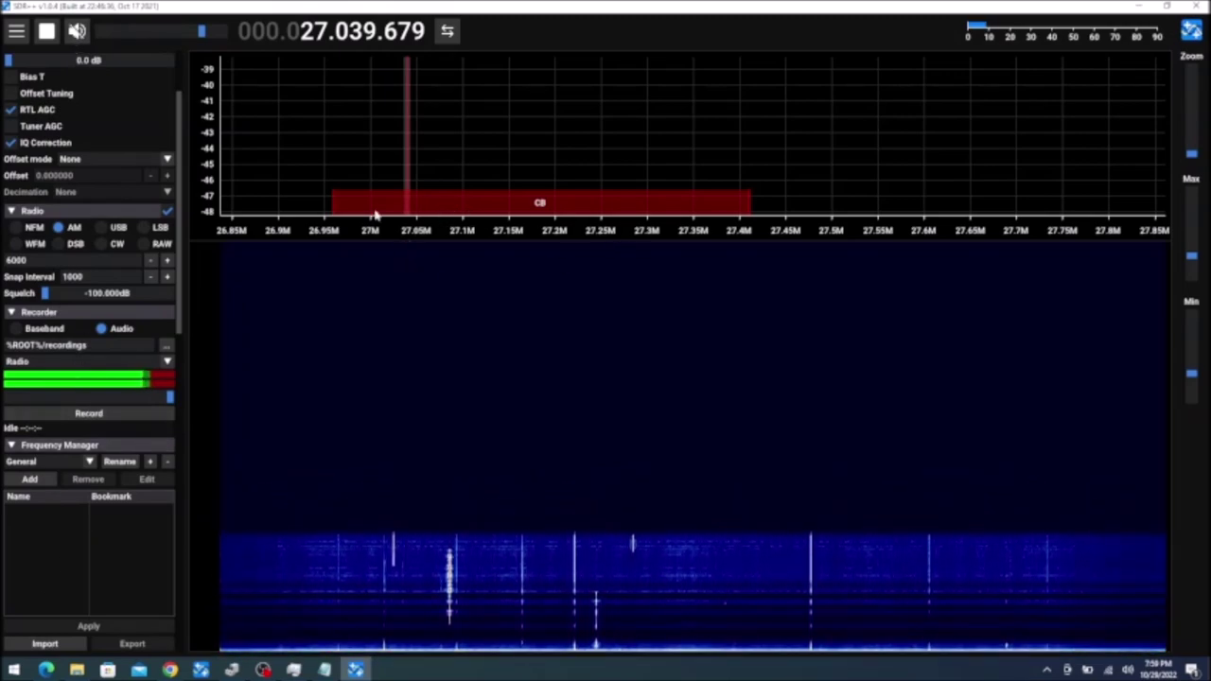
pyautogui.click(29, 480)
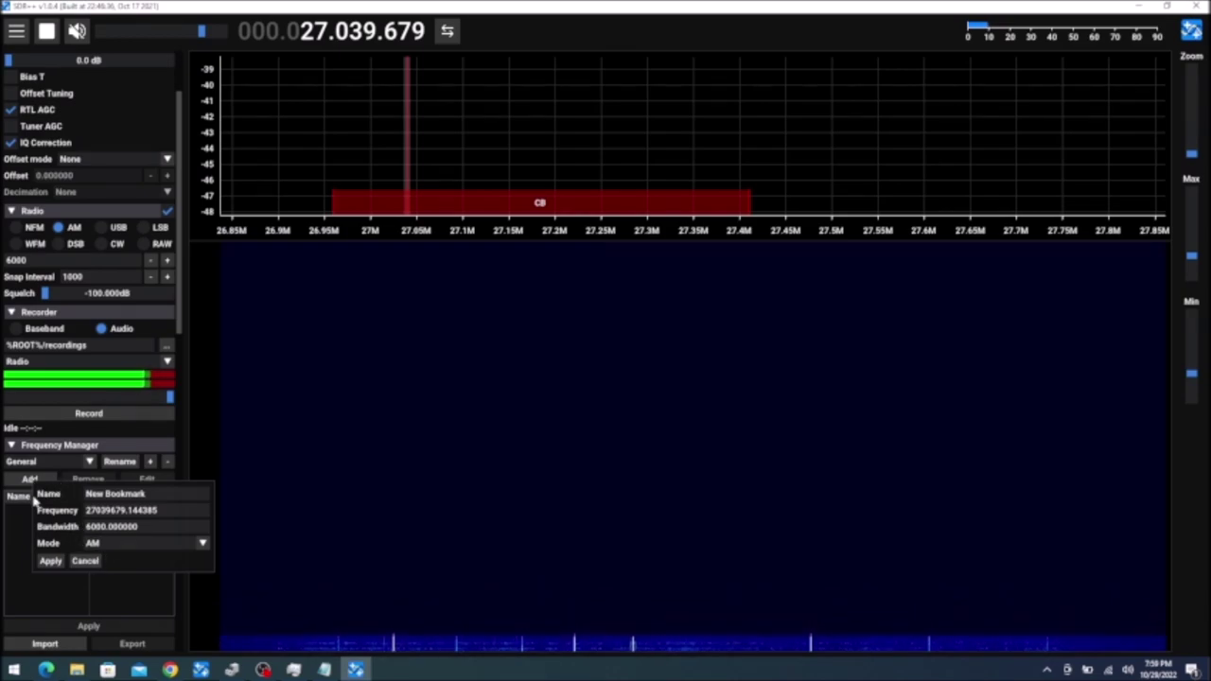
pyautogui.click(85, 561)
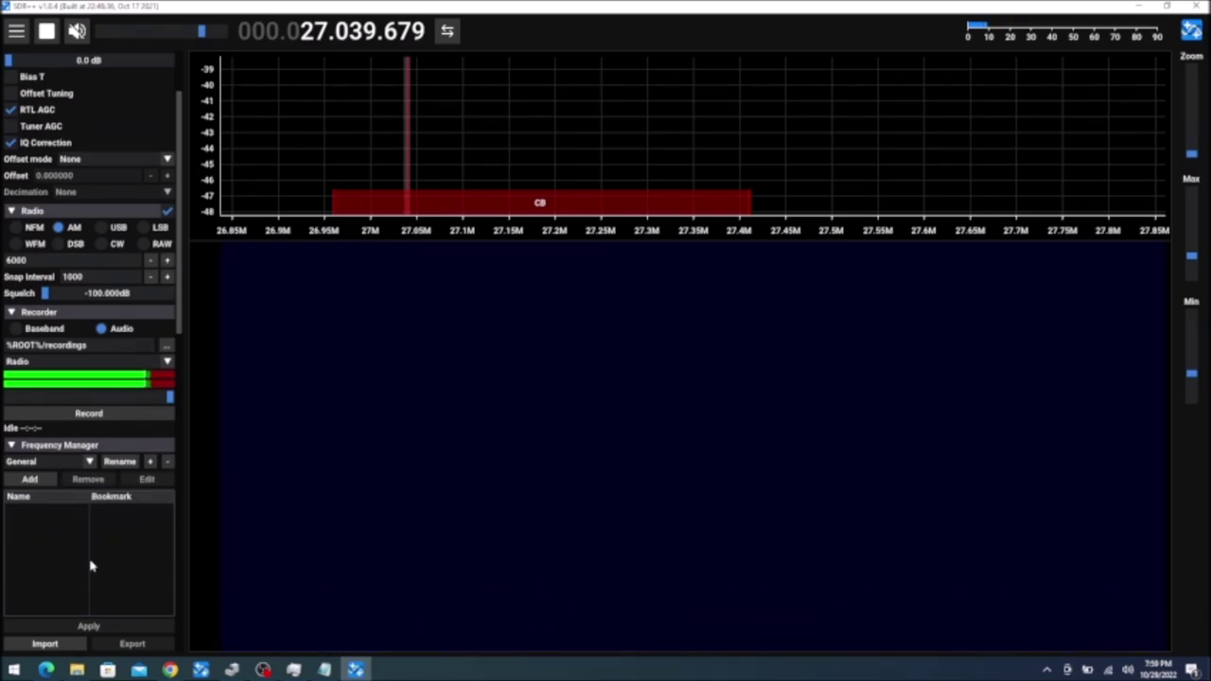
# Import the JSON bookmark file from Downloads > CB Channels plus up one band
pyautogui.click(45, 643)
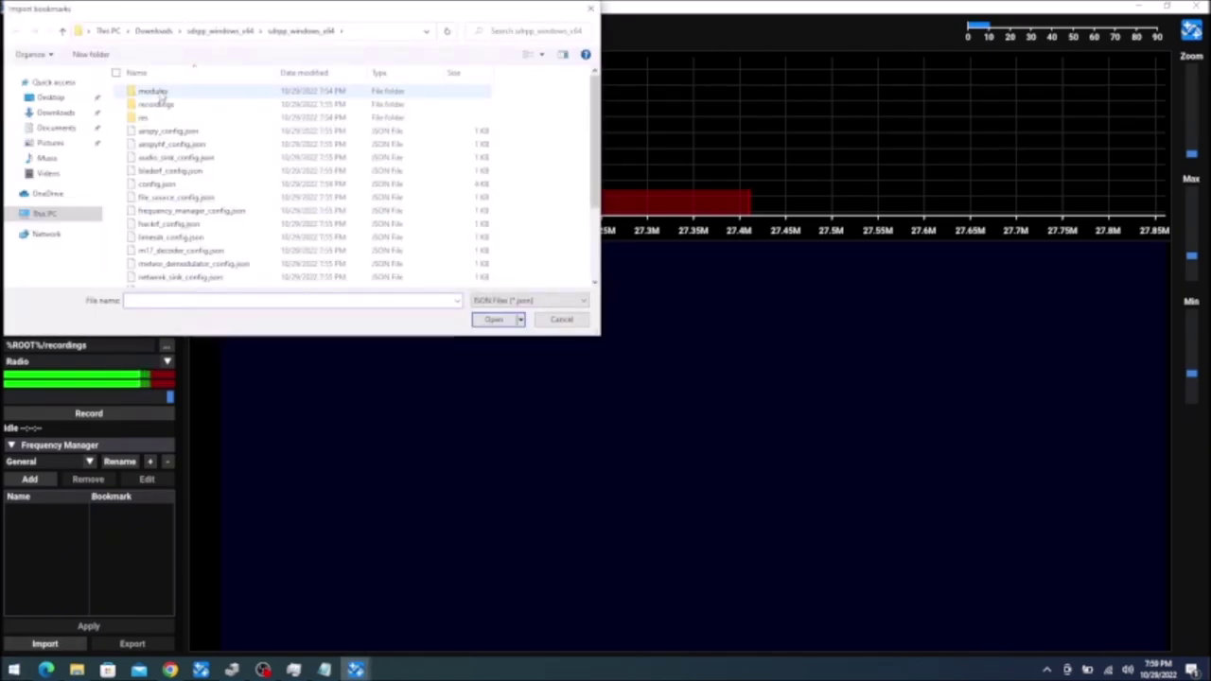
pyautogui.click(156, 31)
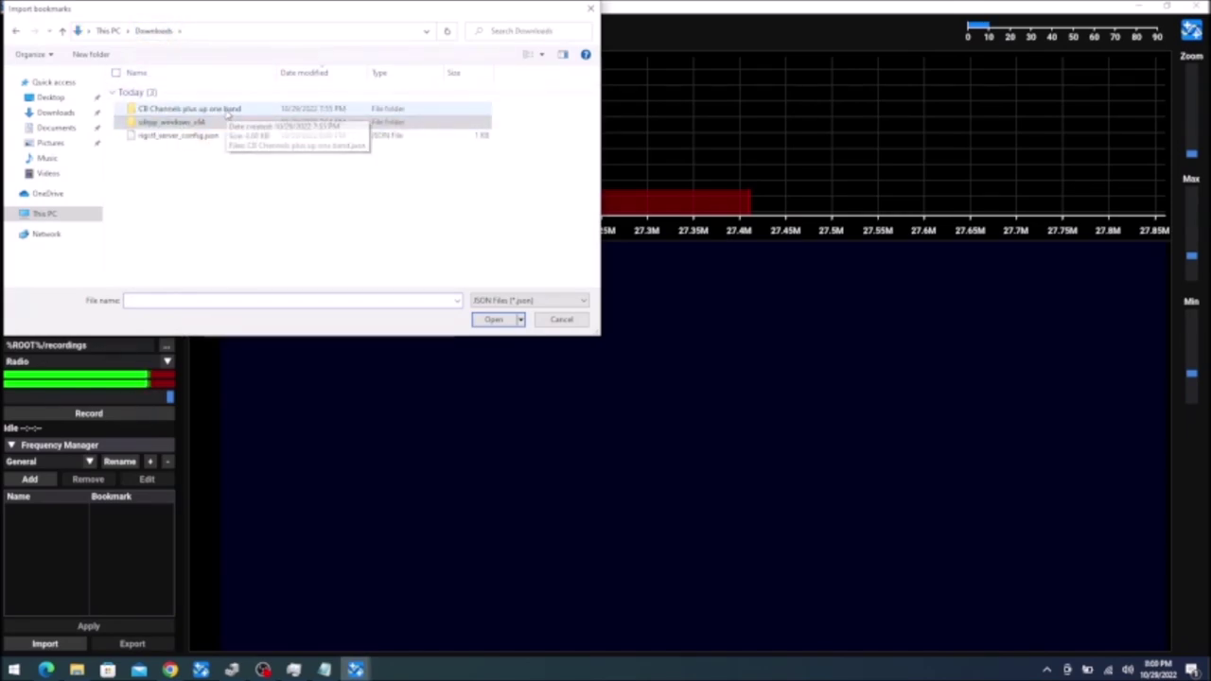
pyautogui.click(210, 109)
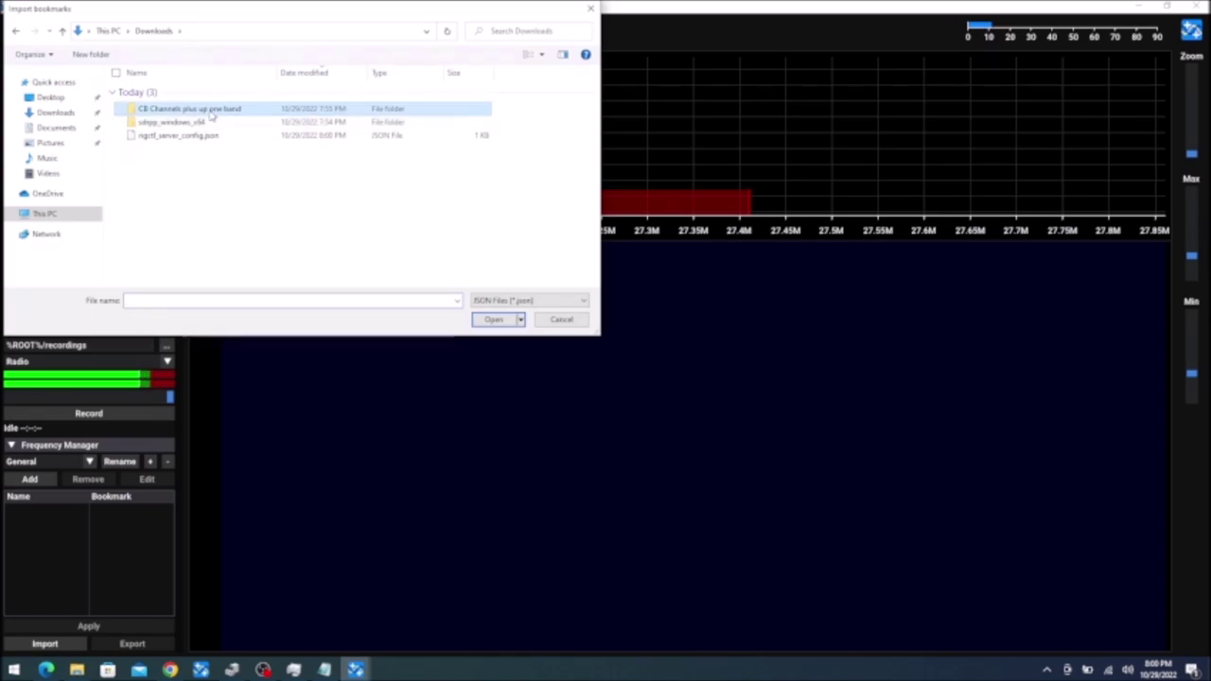
pyautogui.doubleClick(196, 111)
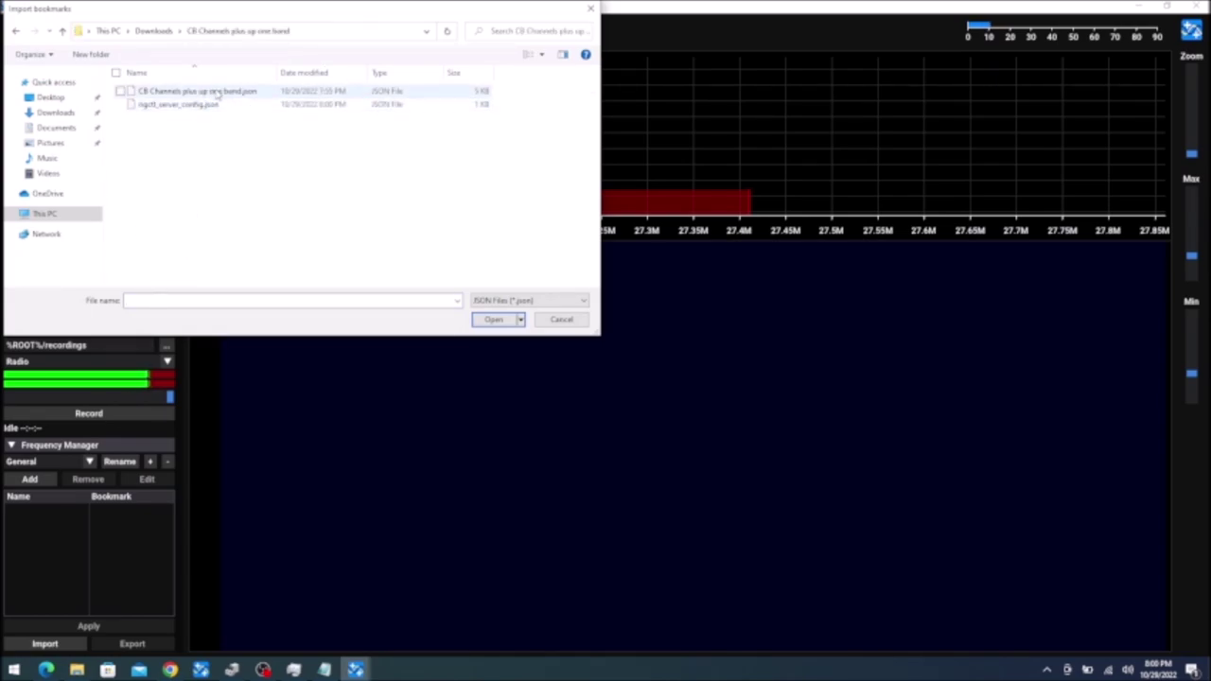
pyautogui.doubleClick(199, 92)
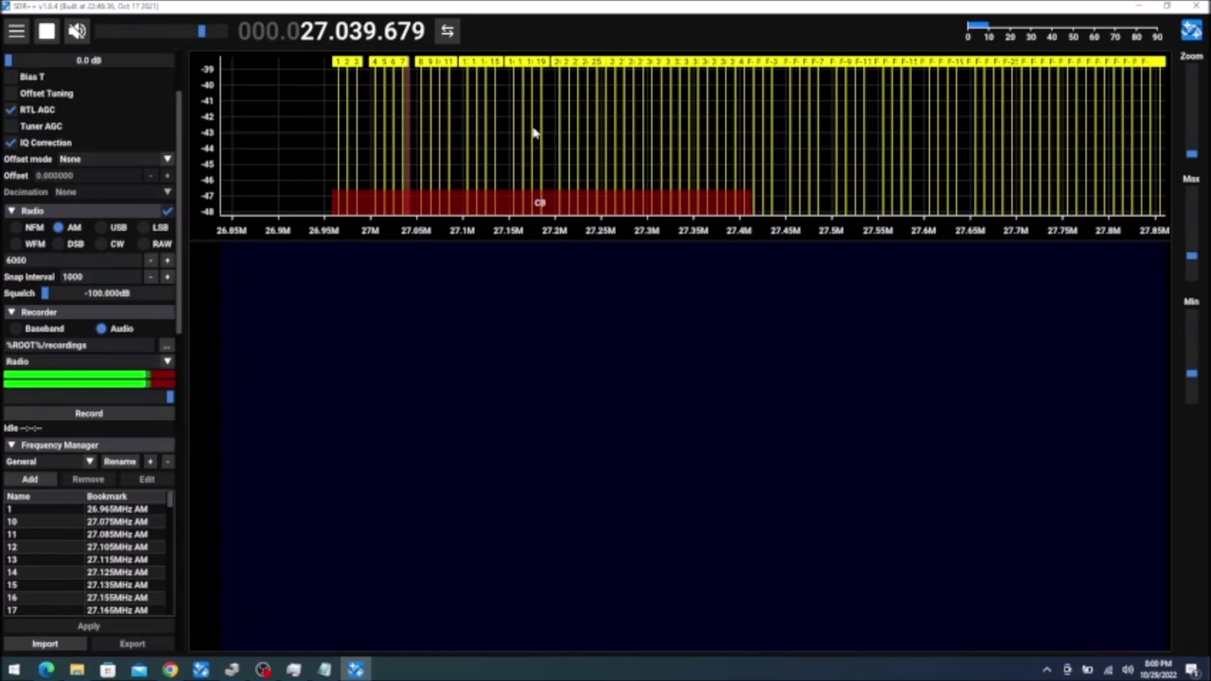
# Tune via the 27.205 and 27.185 MHz bookmarks, zoom onto the CB channels, and set -42 to -58 dB
pyautogui.click(558, 64)
pyautogui.click(547, 64)
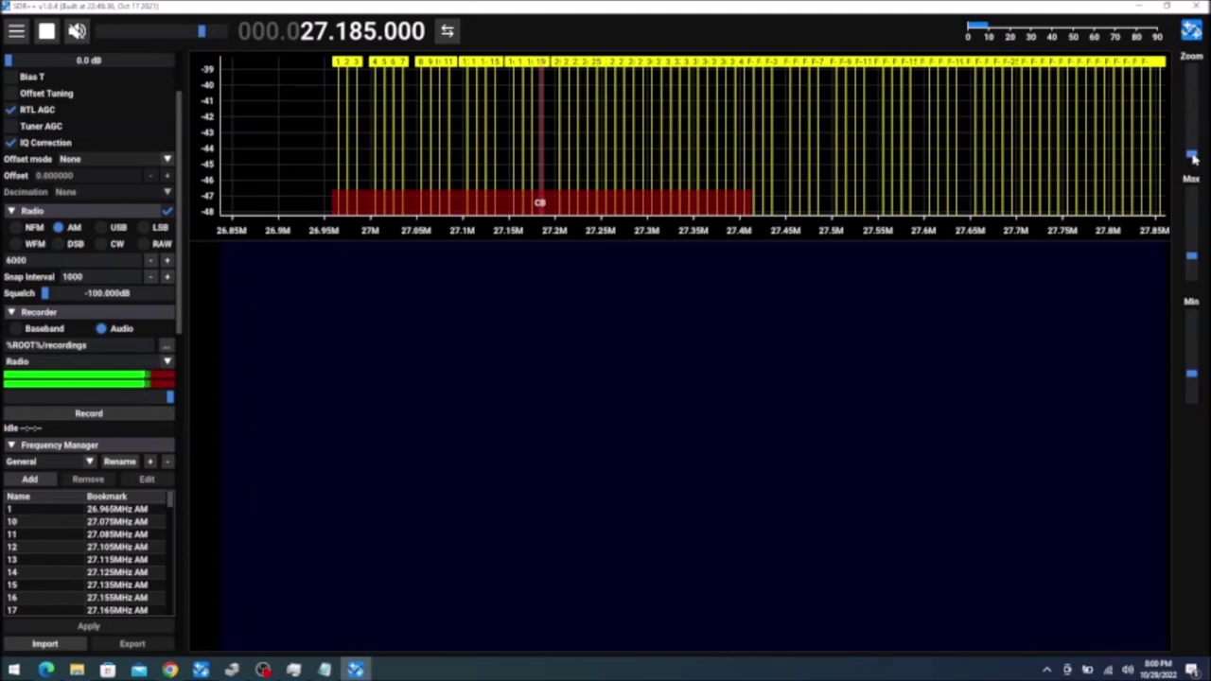
pyautogui.moveTo(1193, 159); pyautogui.dragTo(1196, 131)
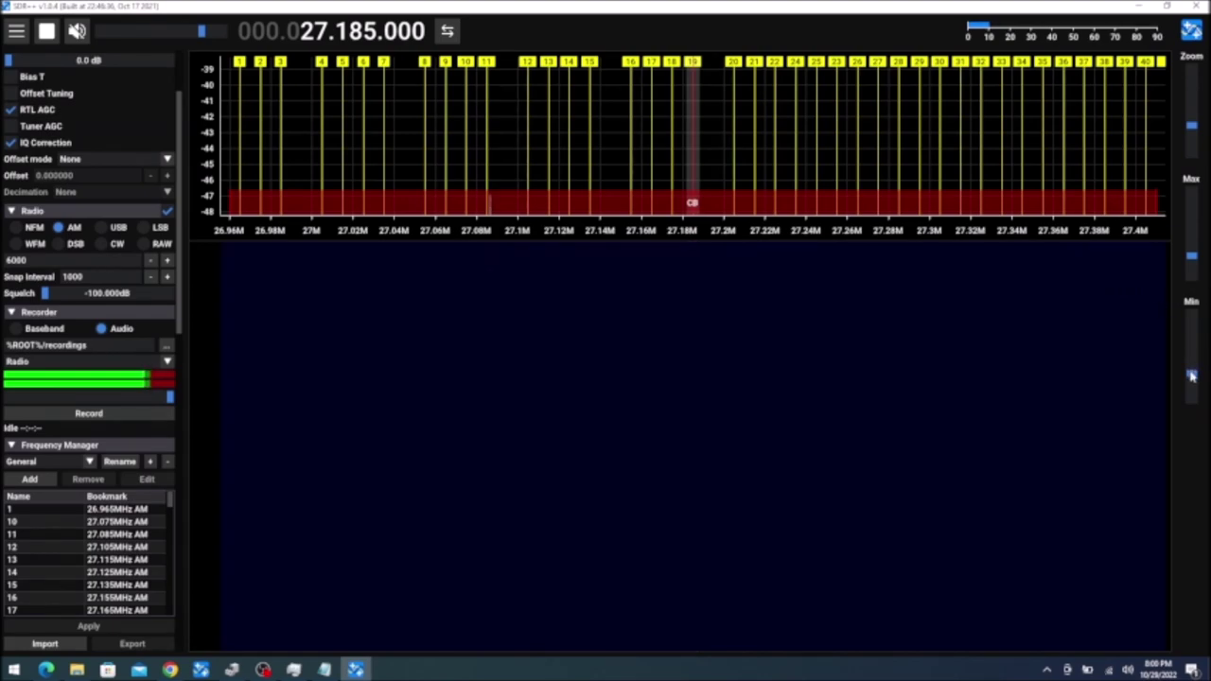
pyautogui.moveTo(1191, 376); pyautogui.dragTo(1191, 367)
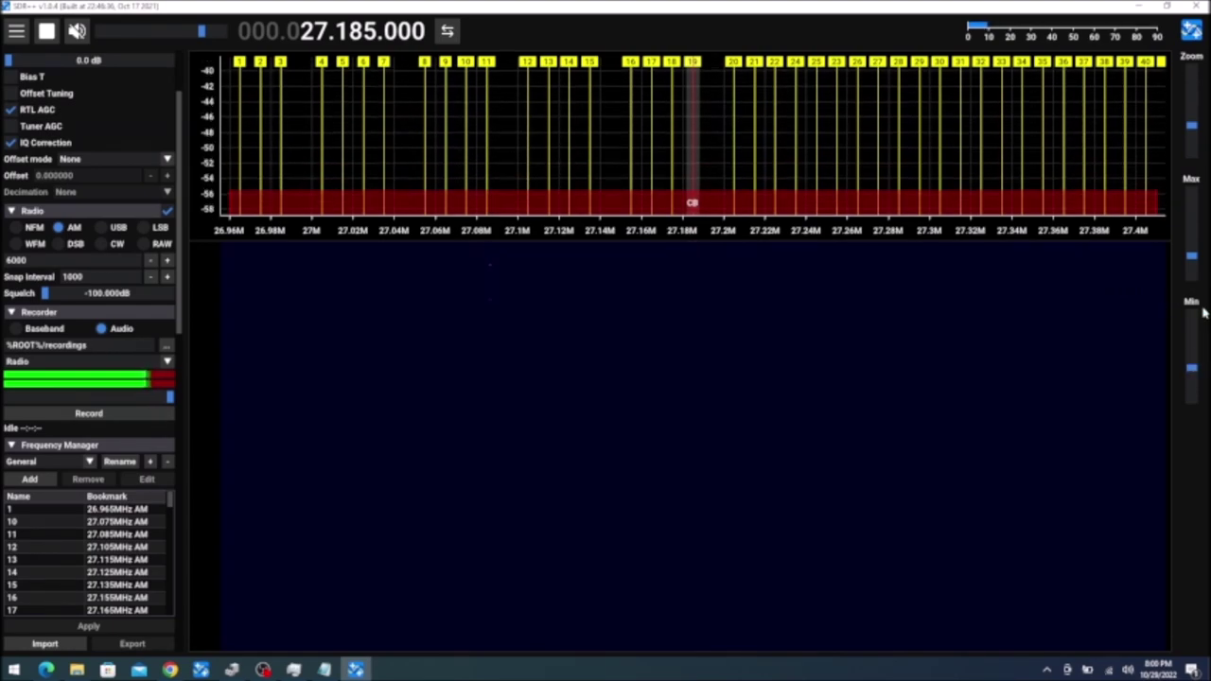
pyautogui.moveTo(1200, 266); pyautogui.dragTo(1197, 251)
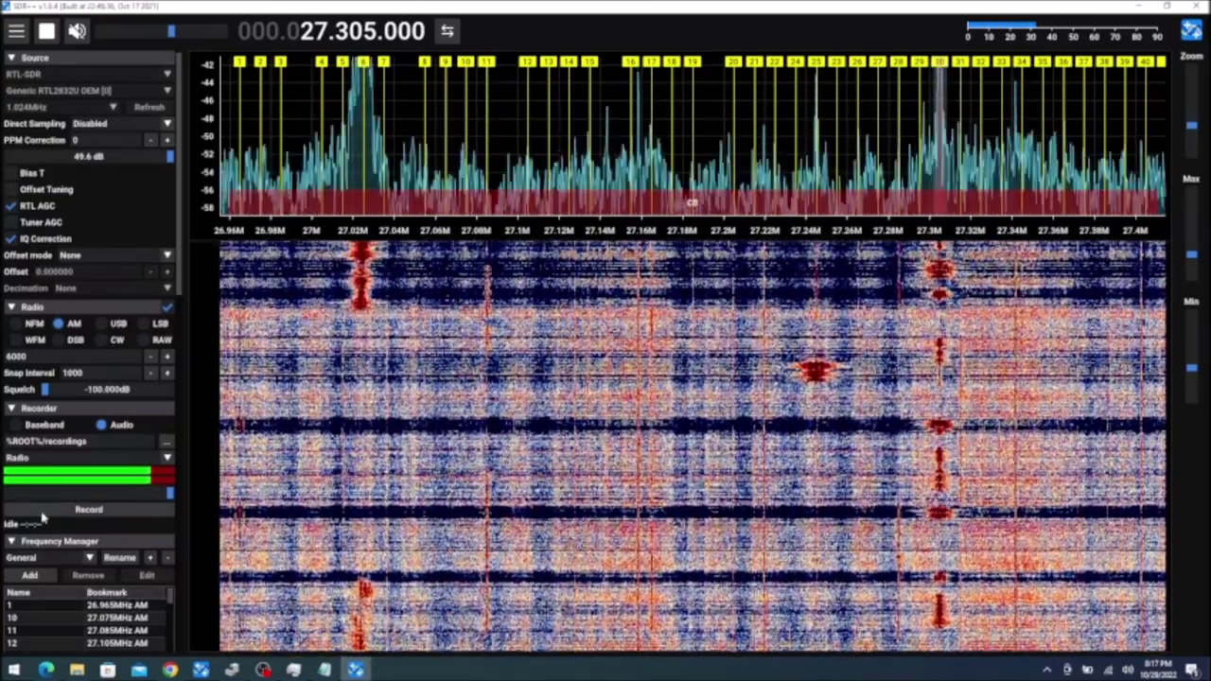
# In the Display section, toggle Fast FFT on and back off, then open the Color Map dropdown
pyautogui.scroll(-5, 45, 502)
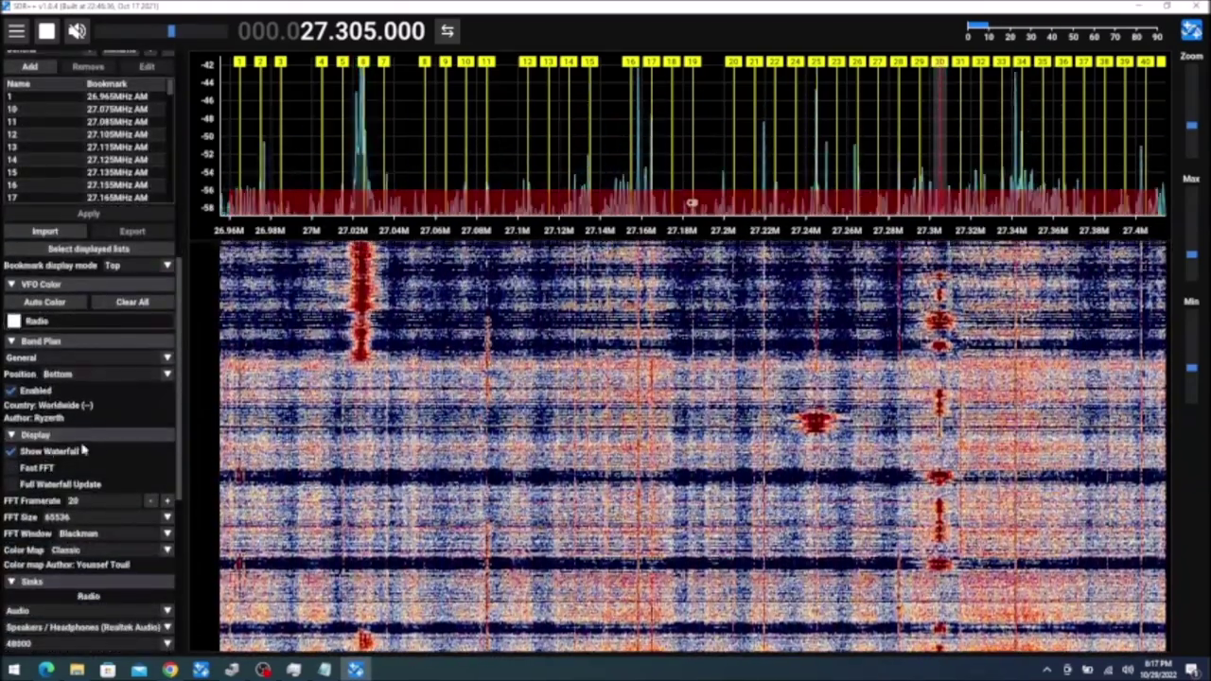
pyautogui.scroll(3, 105, 310)
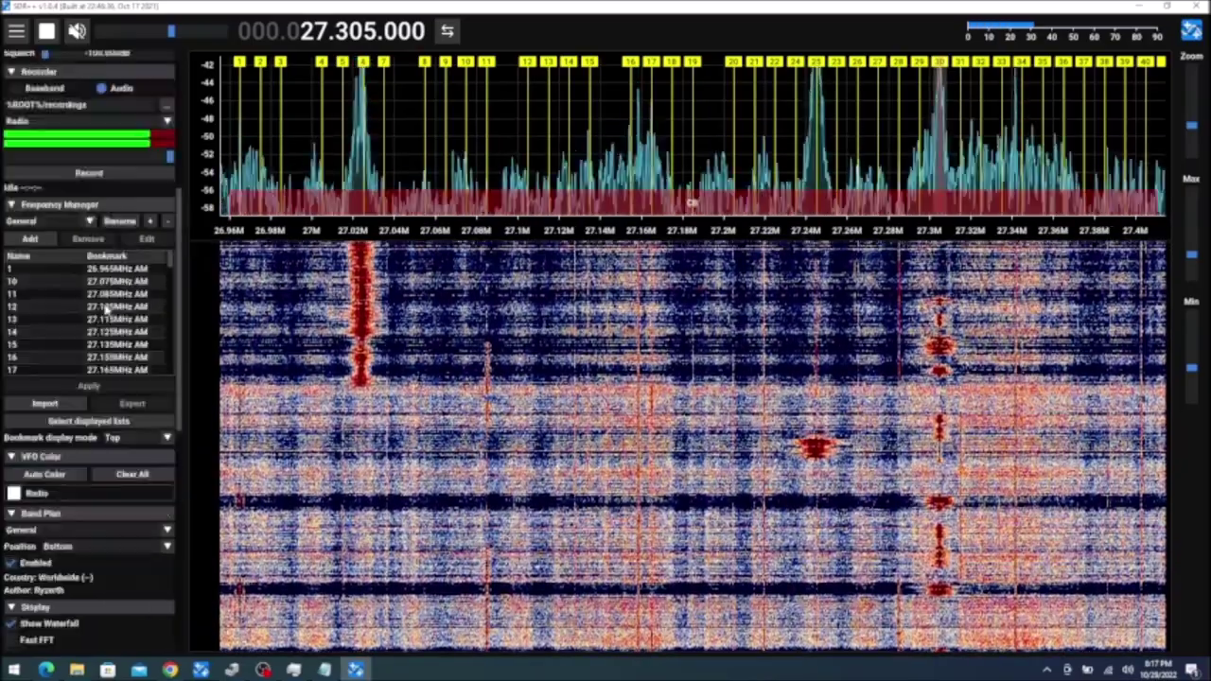
pyautogui.scroll(-1, 106, 307)
pyautogui.scroll(-5, 106, 307)
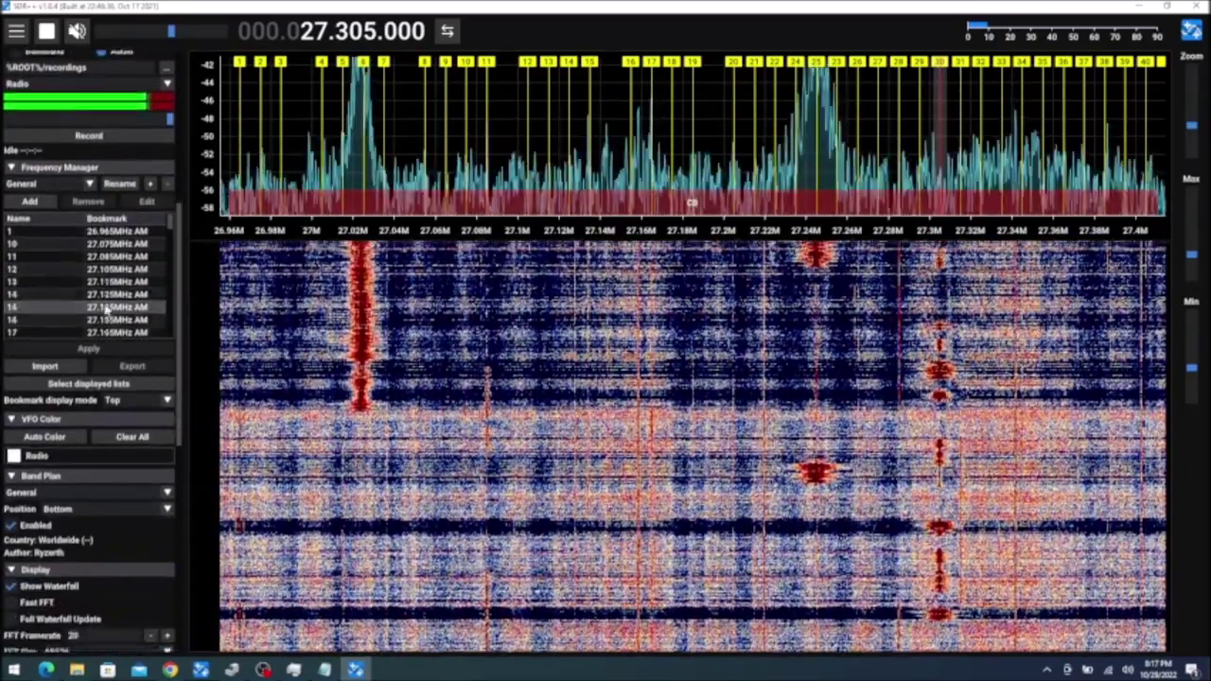
pyautogui.scroll(-5, 96, 386)
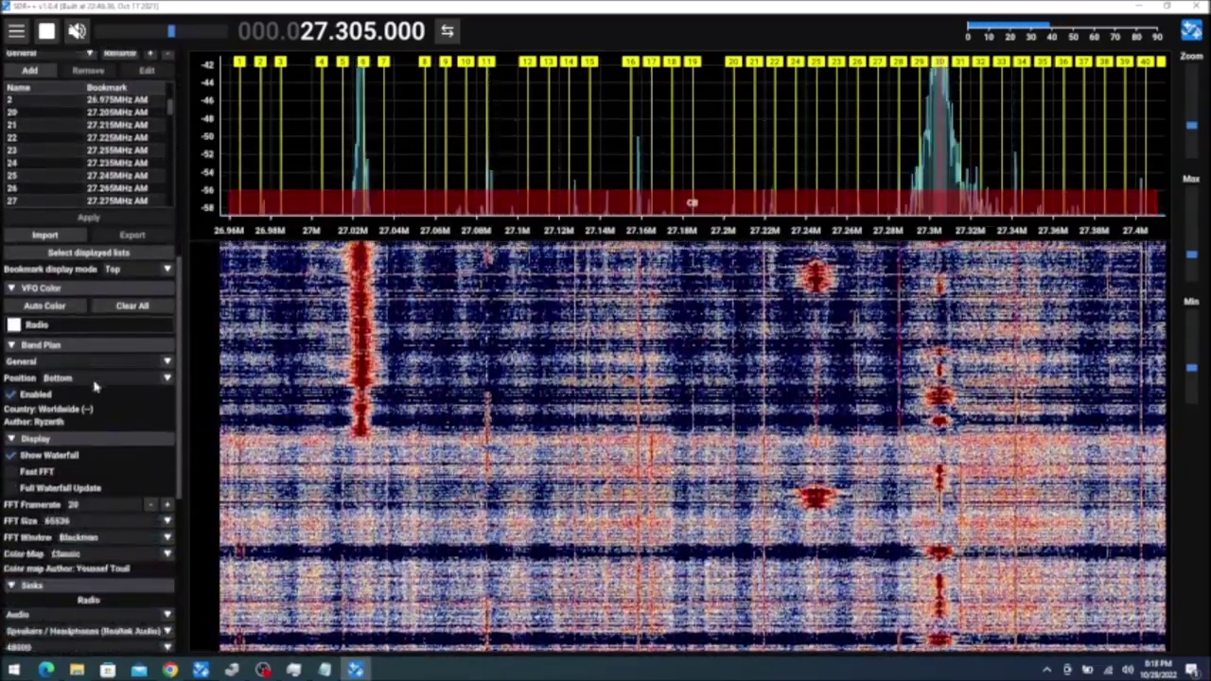
pyautogui.scroll(-4, 95, 386)
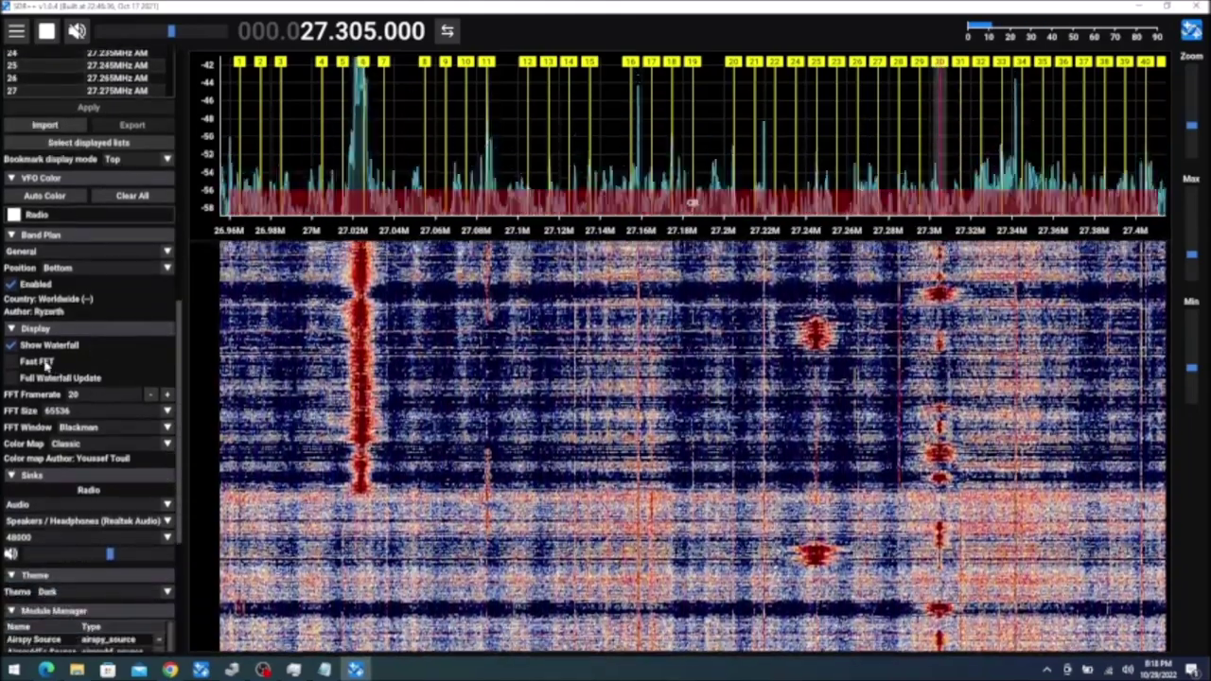
pyautogui.click(44, 365)
pyautogui.click(44, 366)
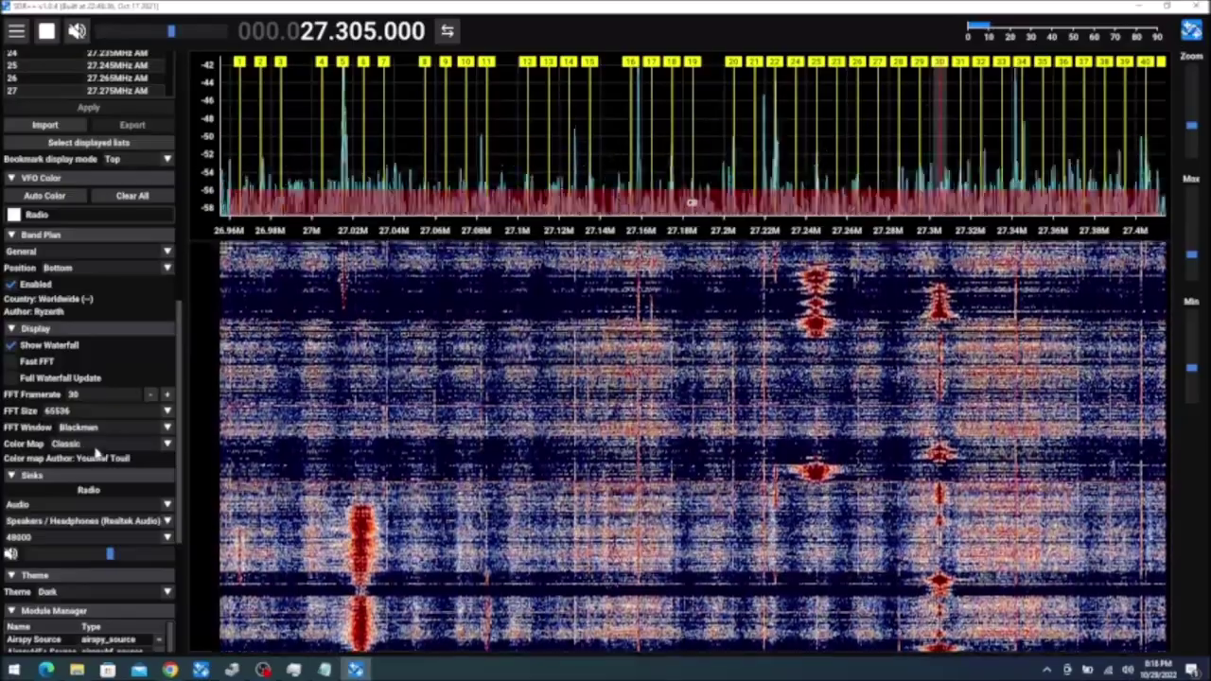
pyautogui.click(96, 450)
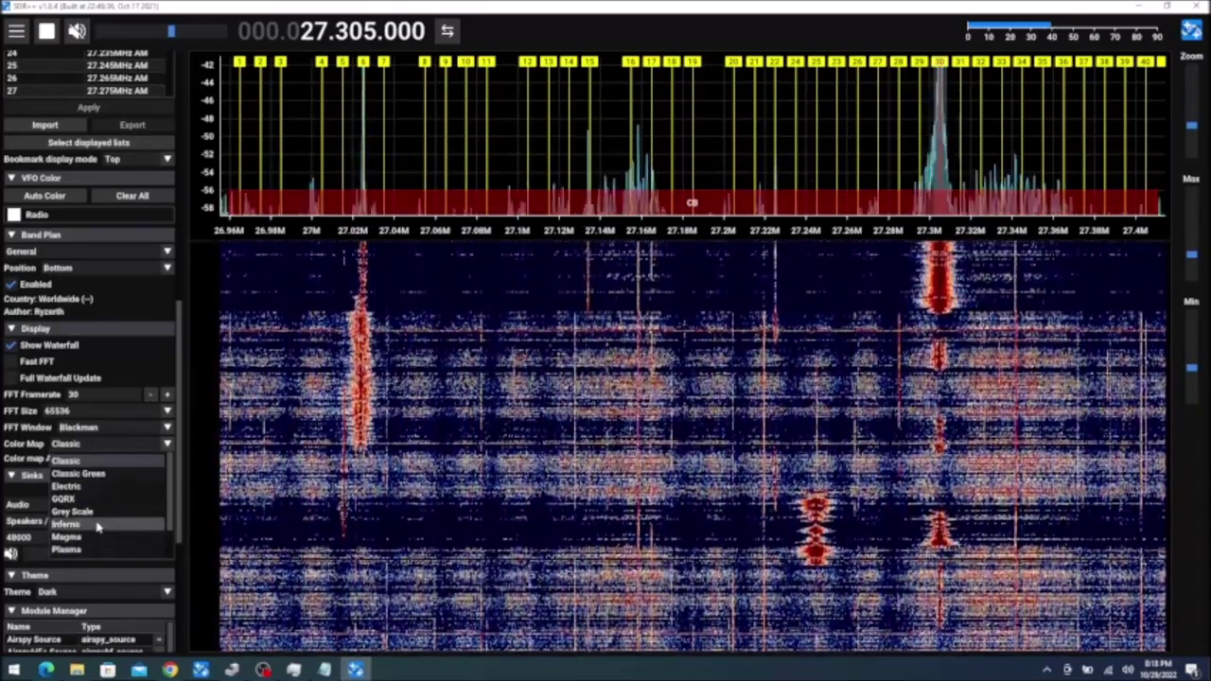
# Apply the Inferno colour map and start adjusting the Max and Min dB sliders
pyautogui.click(98, 524)
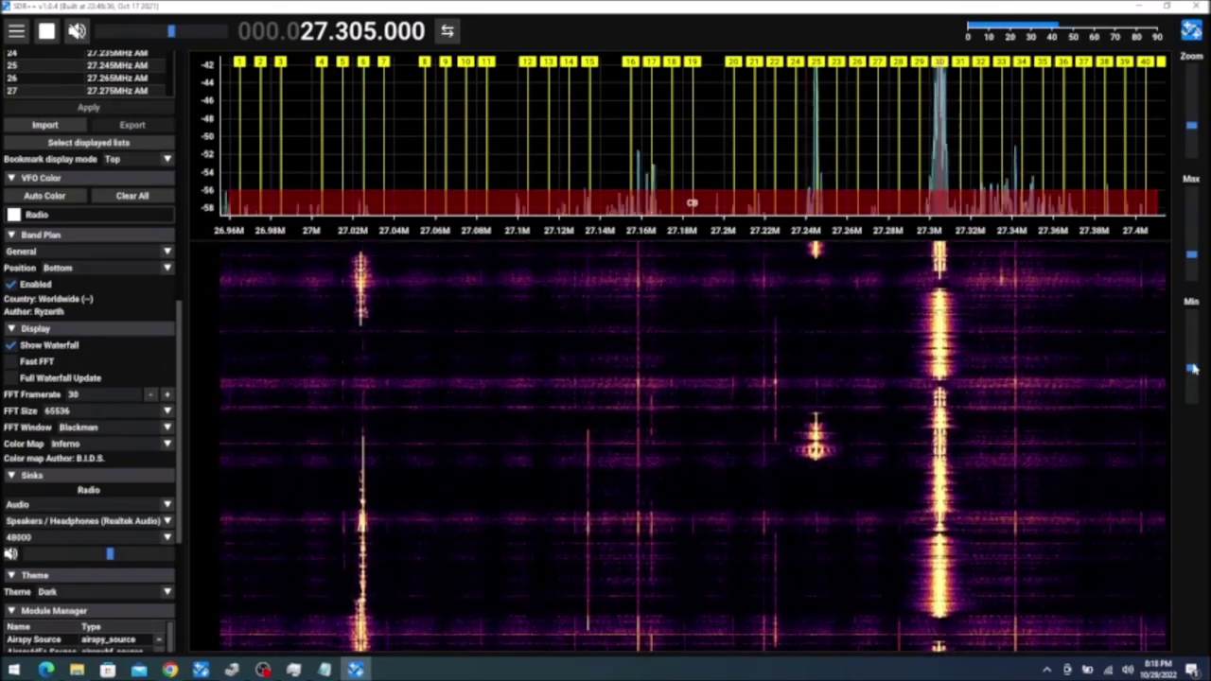
pyautogui.click(1191, 255)
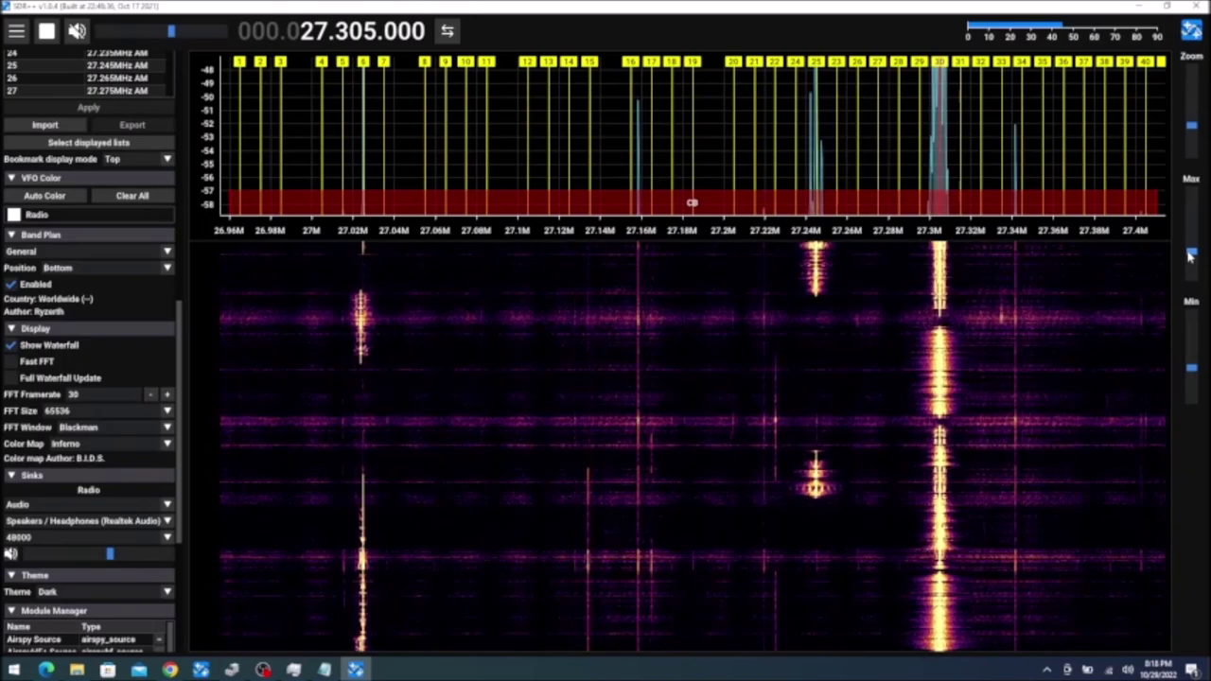
pyautogui.moveTo(1191, 256); pyautogui.dragTo(1190, 257)
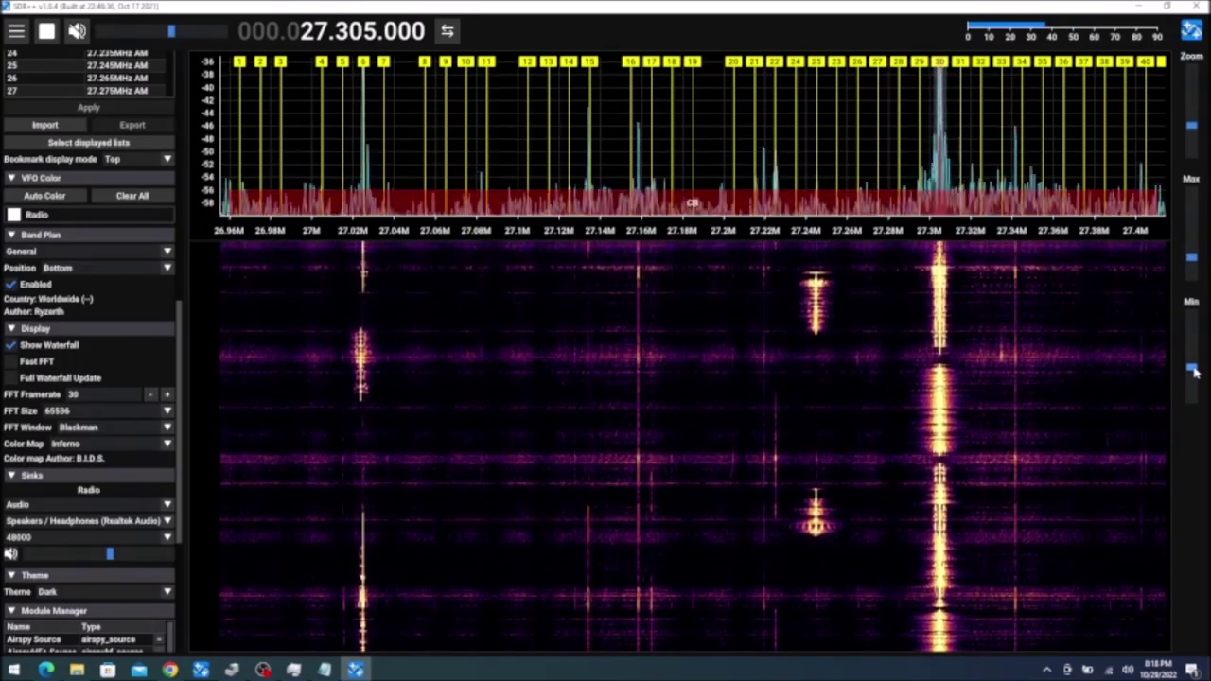
pyautogui.moveTo(1194, 371); pyautogui.dragTo(1192, 359)
pyautogui.click(1191, 257)
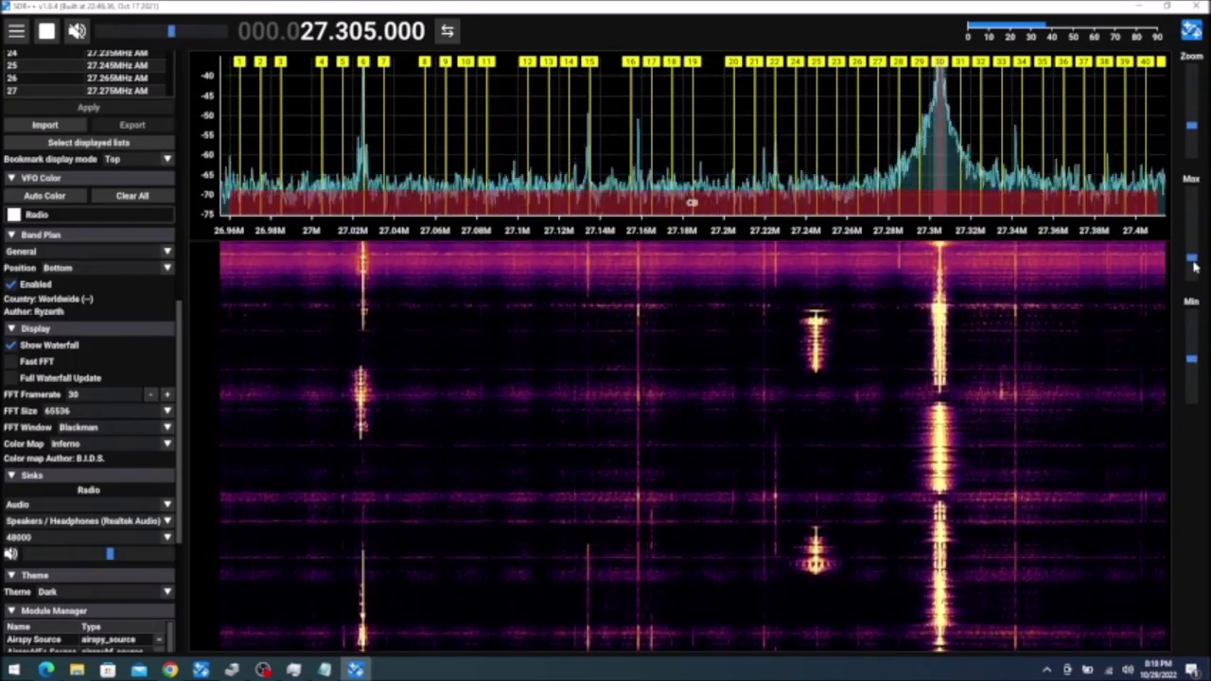
# Settle the spectrum's dB display range at -30 to -75 dB
pyautogui.moveTo(1194, 266); pyautogui.dragTo(1195, 268)
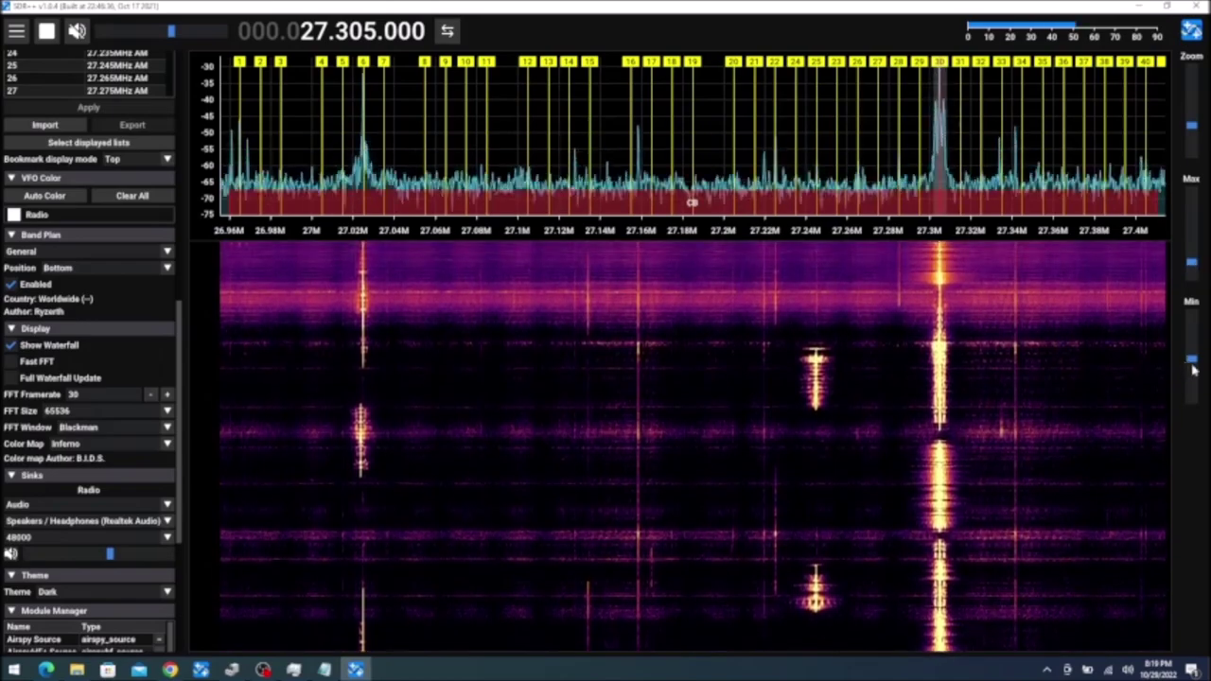
pyautogui.moveTo(1196, 367); pyautogui.dragTo(1197, 371)
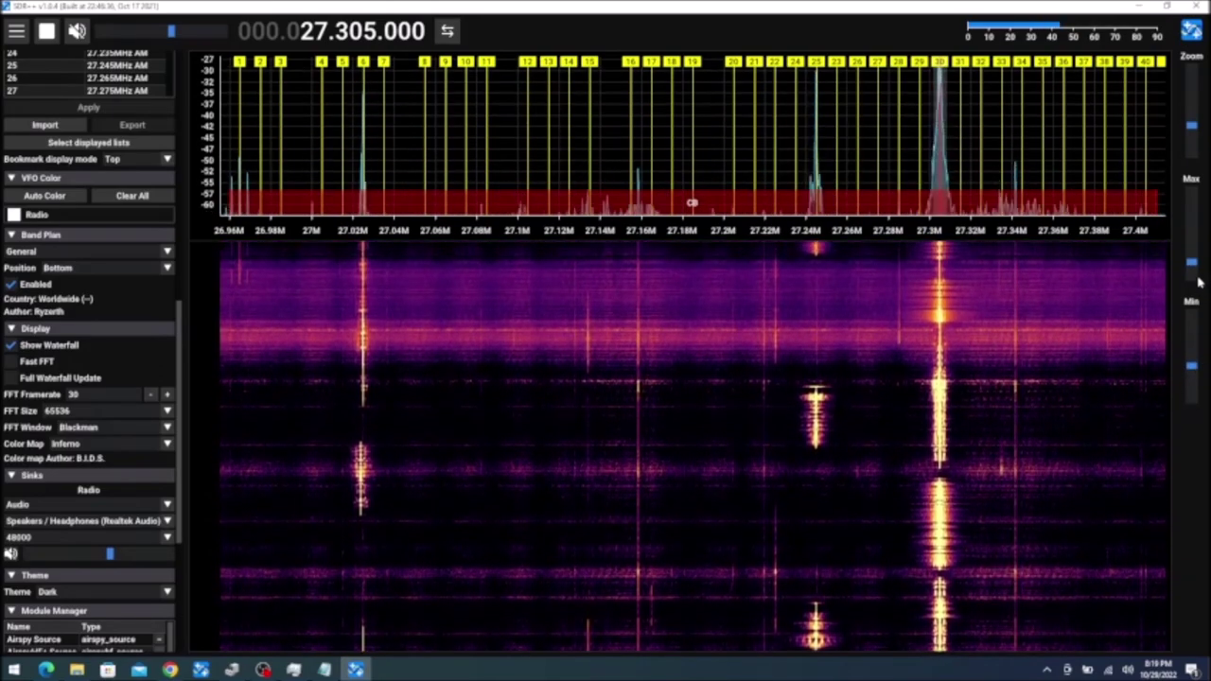
pyautogui.moveTo(1194, 265); pyautogui.dragTo(1196, 258)
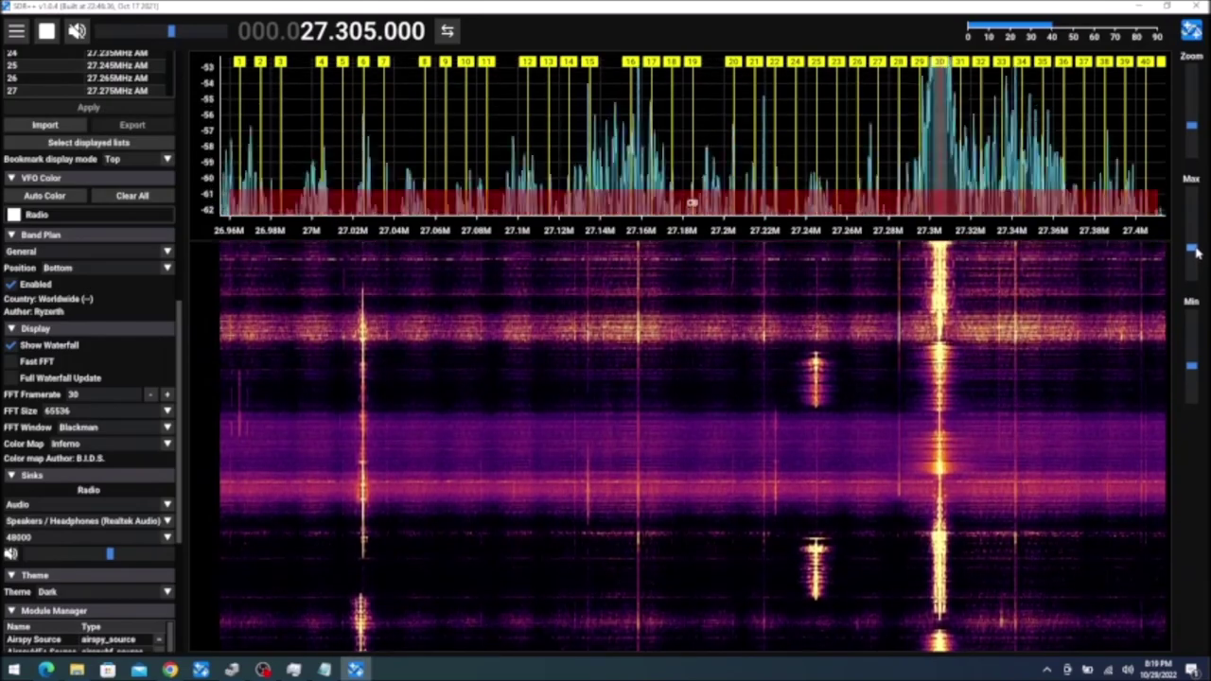
pyautogui.moveTo(1195, 251); pyautogui.dragTo(1195, 248)
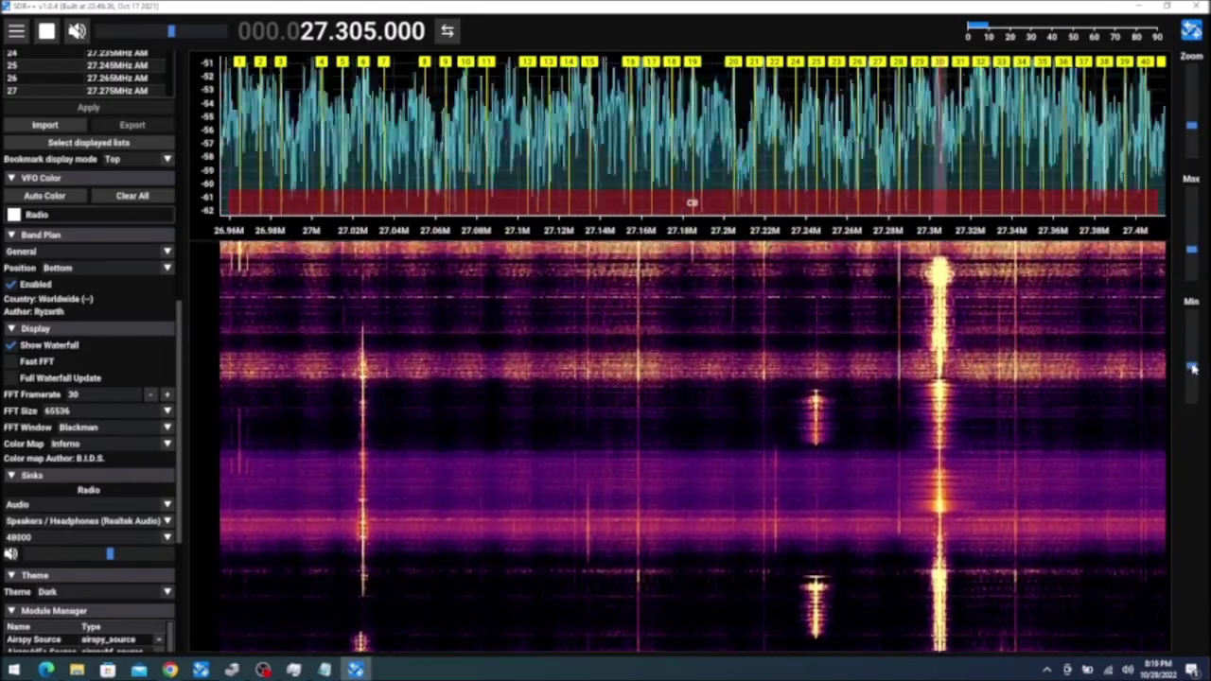
pyautogui.moveTo(1194, 369); pyautogui.dragTo(1193, 366)
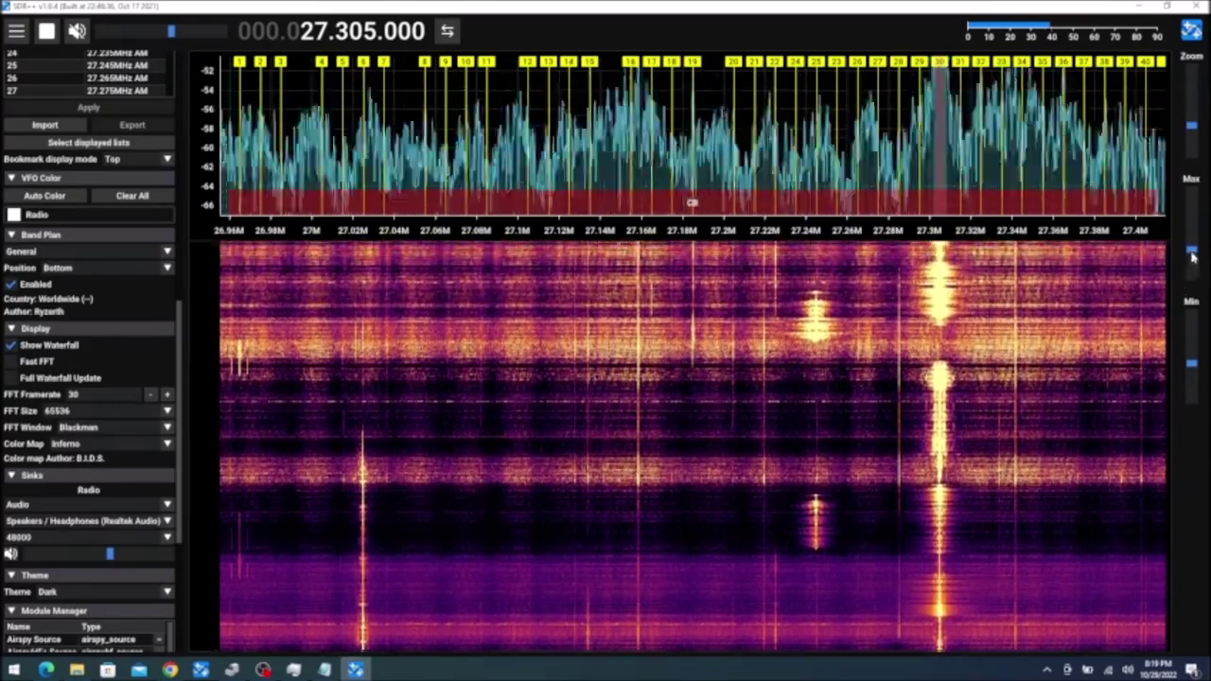
pyautogui.click(1193, 265)
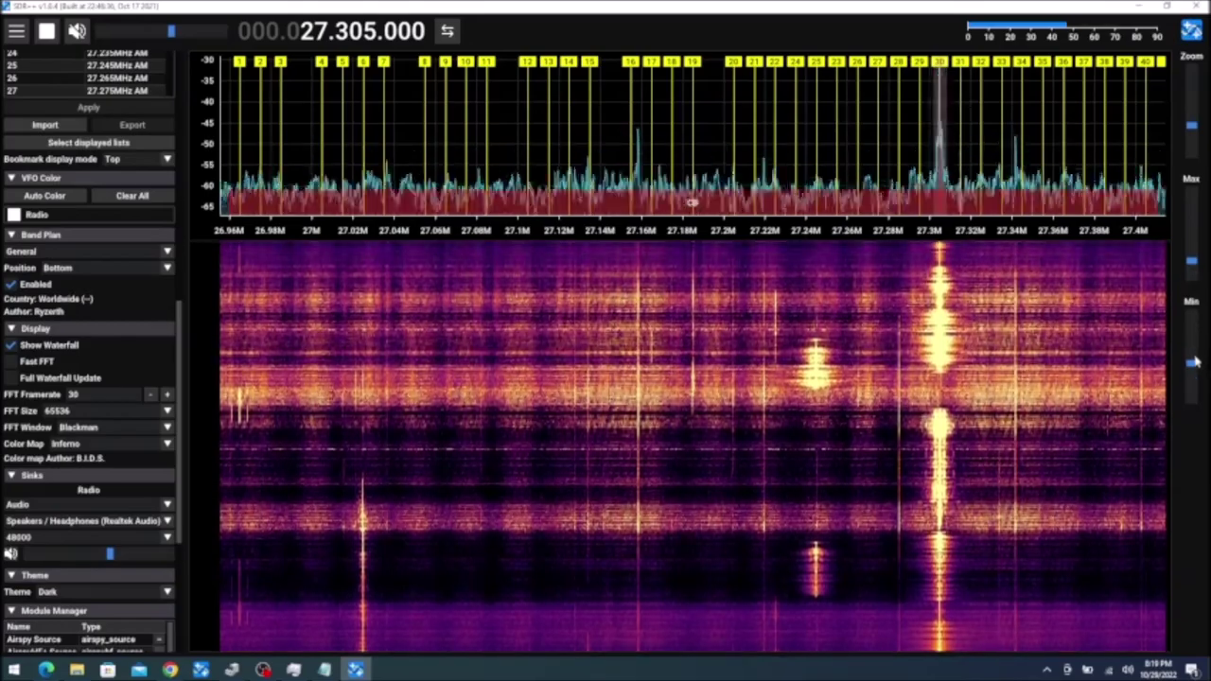
pyautogui.moveTo(1192, 368); pyautogui.dragTo(1192, 359)
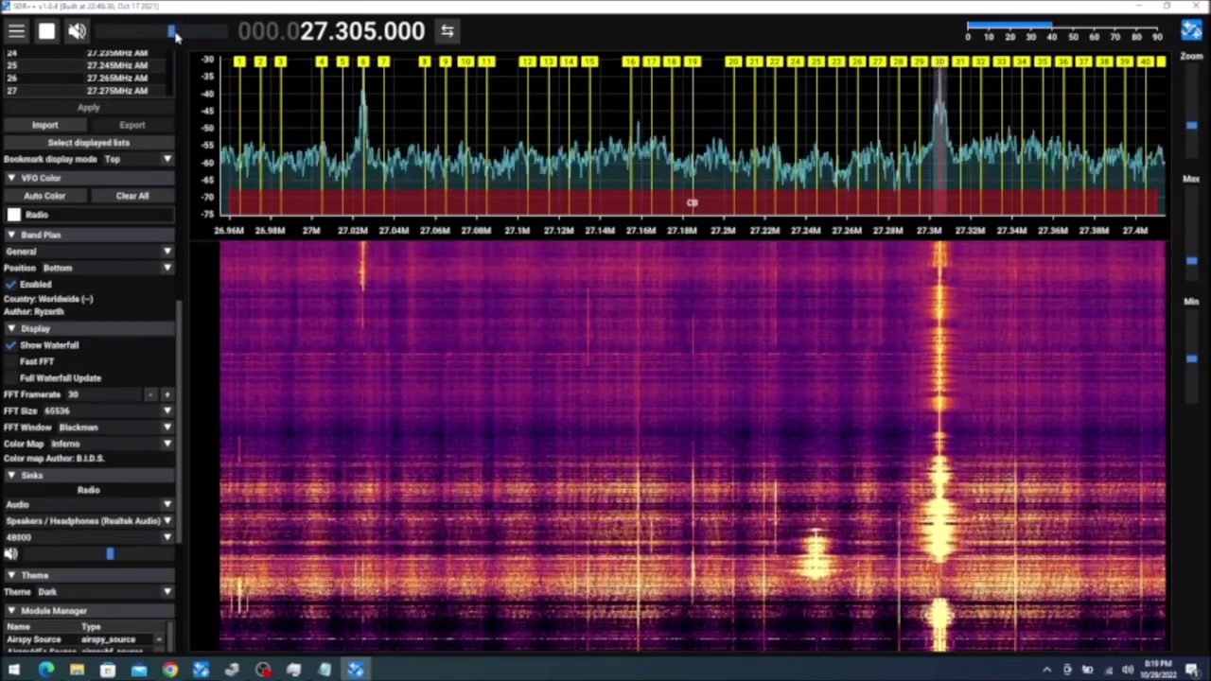
# Raise the volume, listen on channels 20, 21, 24 and 25, then return to channel 30 (27.305 MHz)
pyautogui.moveTo(175, 35); pyautogui.dragTo(185, 36)
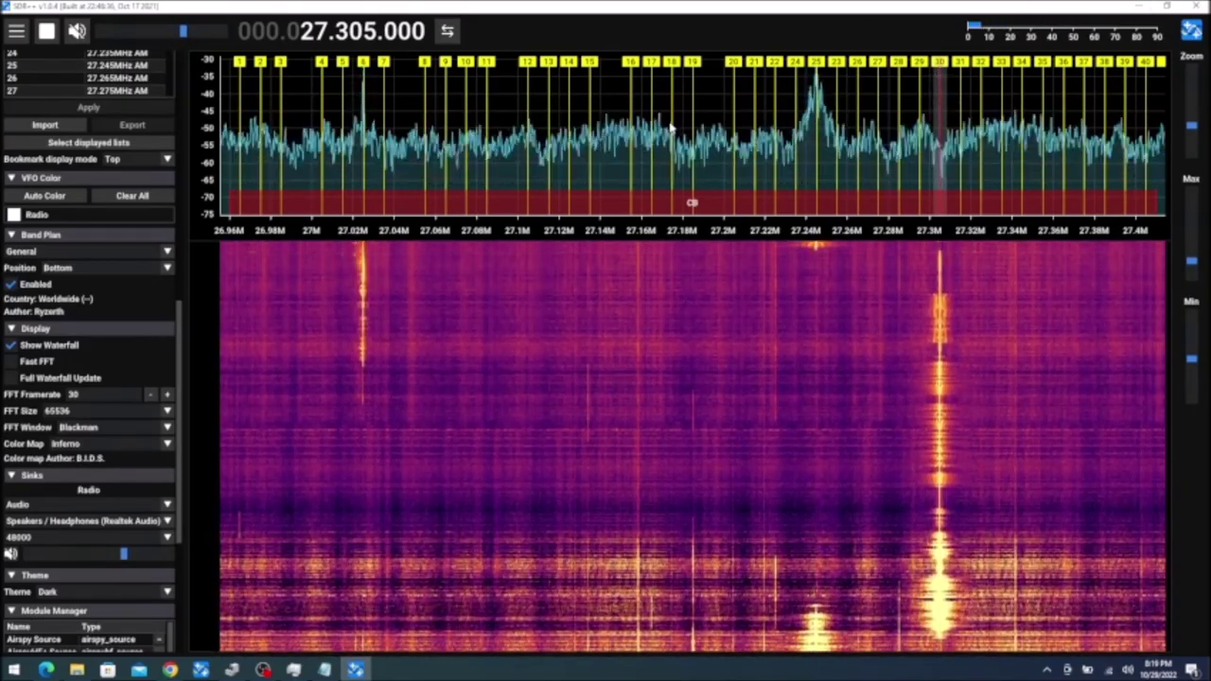
pyautogui.click(733, 62)
pyautogui.click(755, 63)
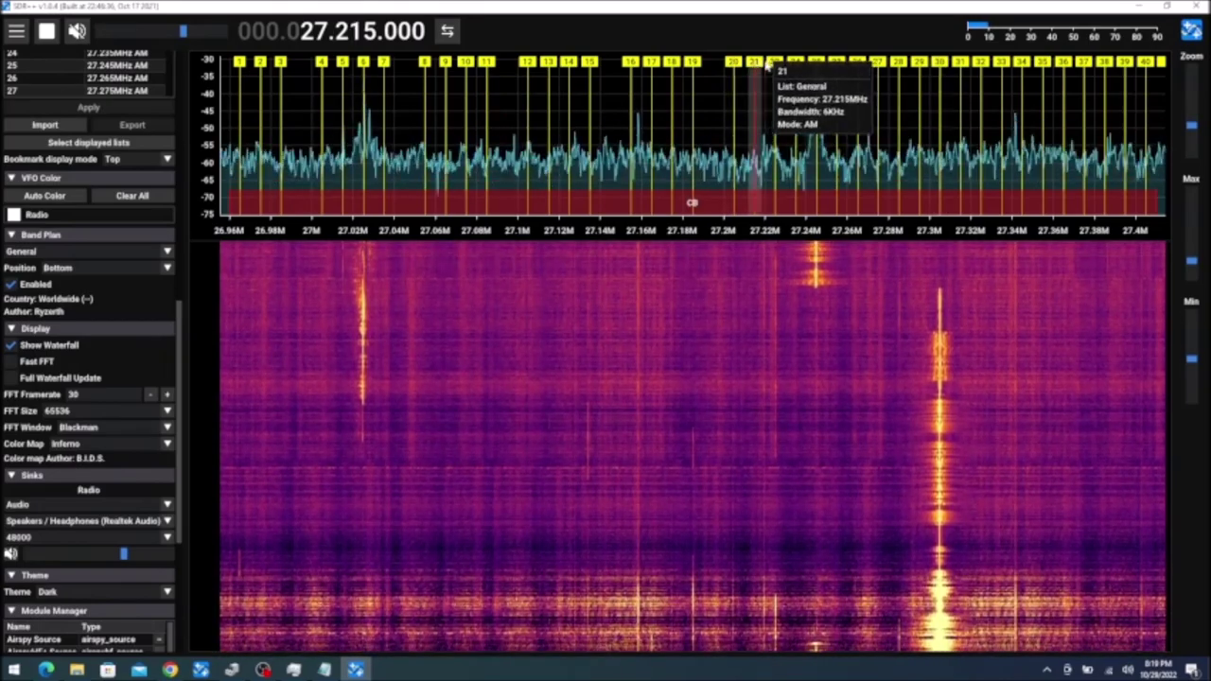
pyautogui.click(795, 61)
pyautogui.click(816, 62)
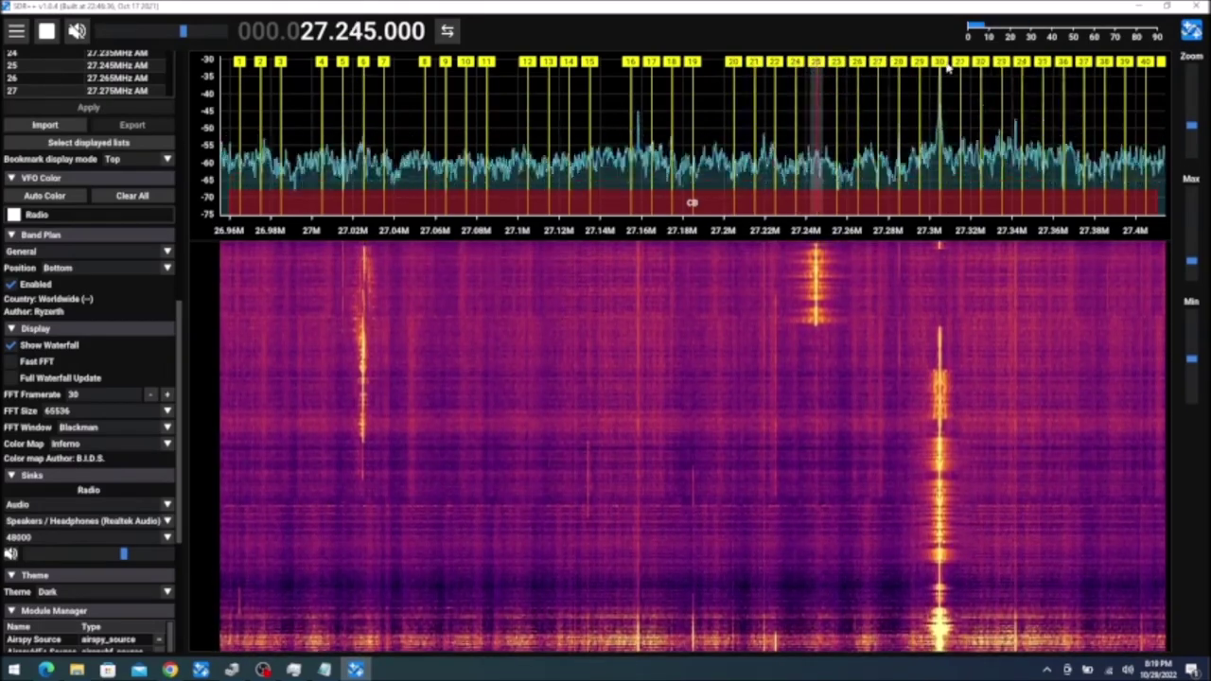
pyautogui.click(941, 63)
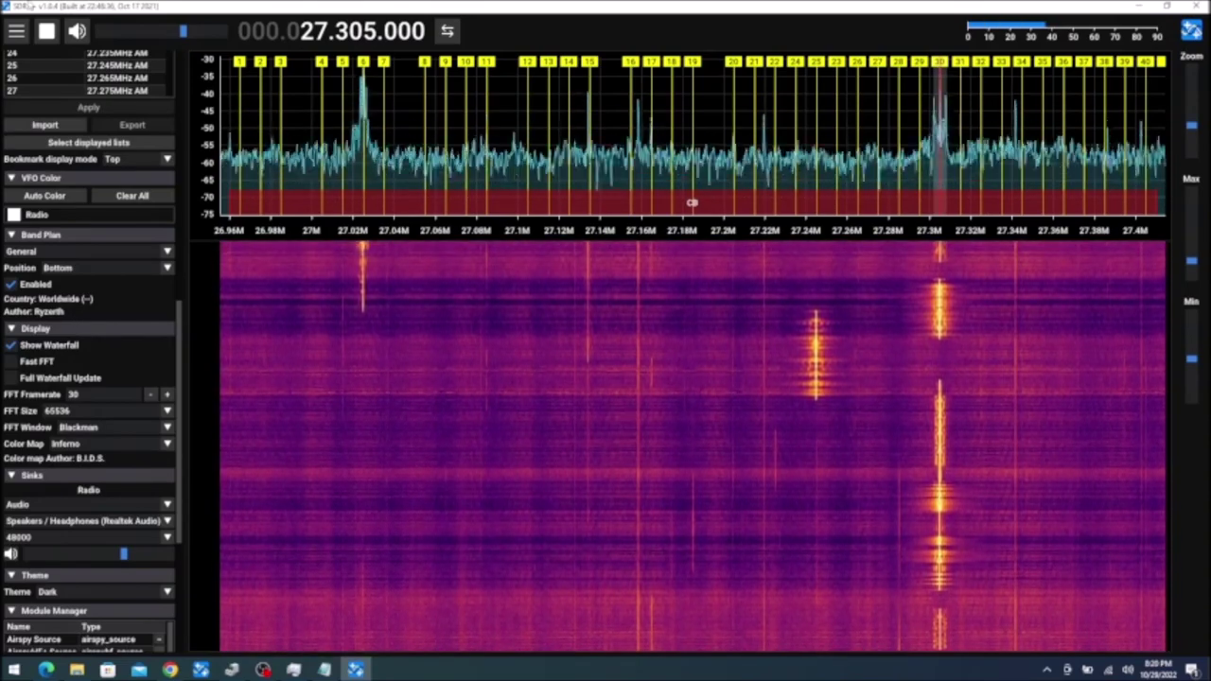
pyautogui.click(79, 34)
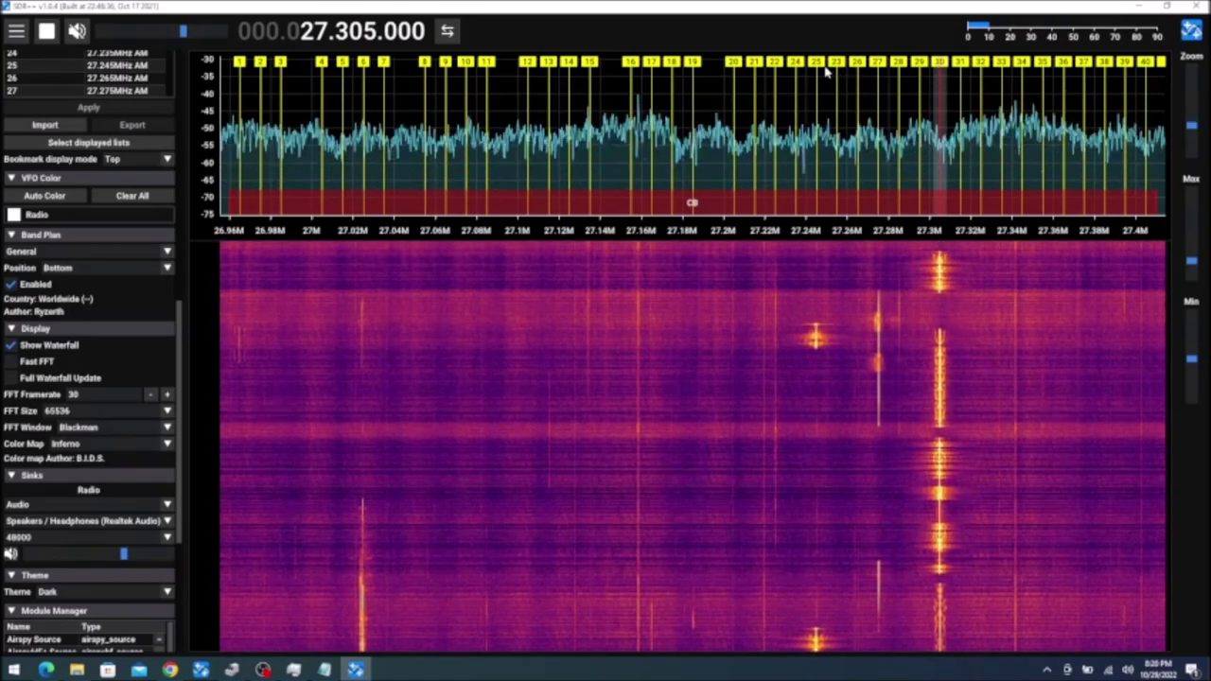
pyautogui.moveTo(821, 70)
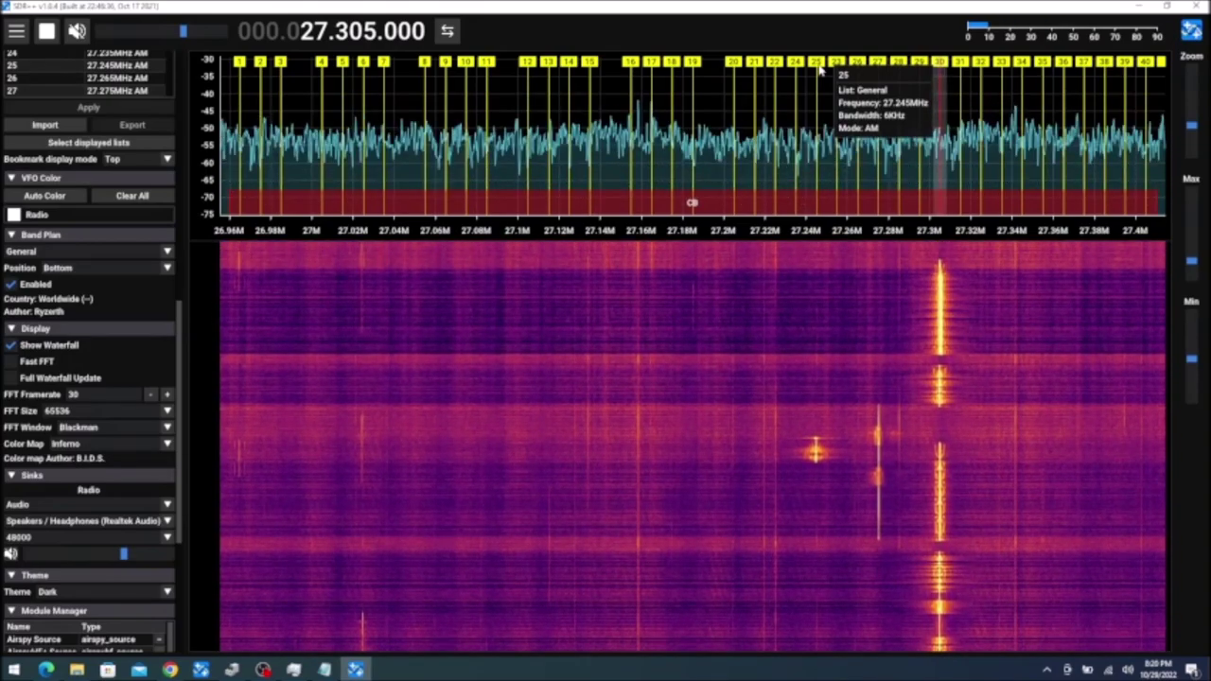
pyautogui.click(821, 69)
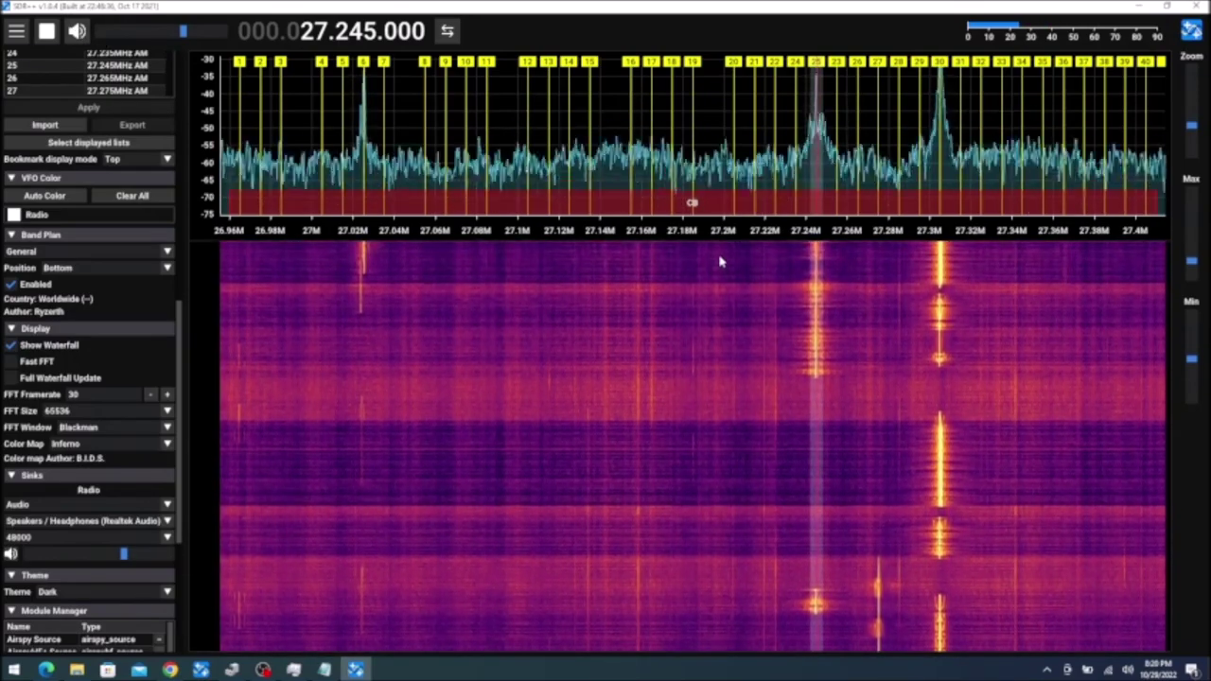
pyautogui.click(940, 62)
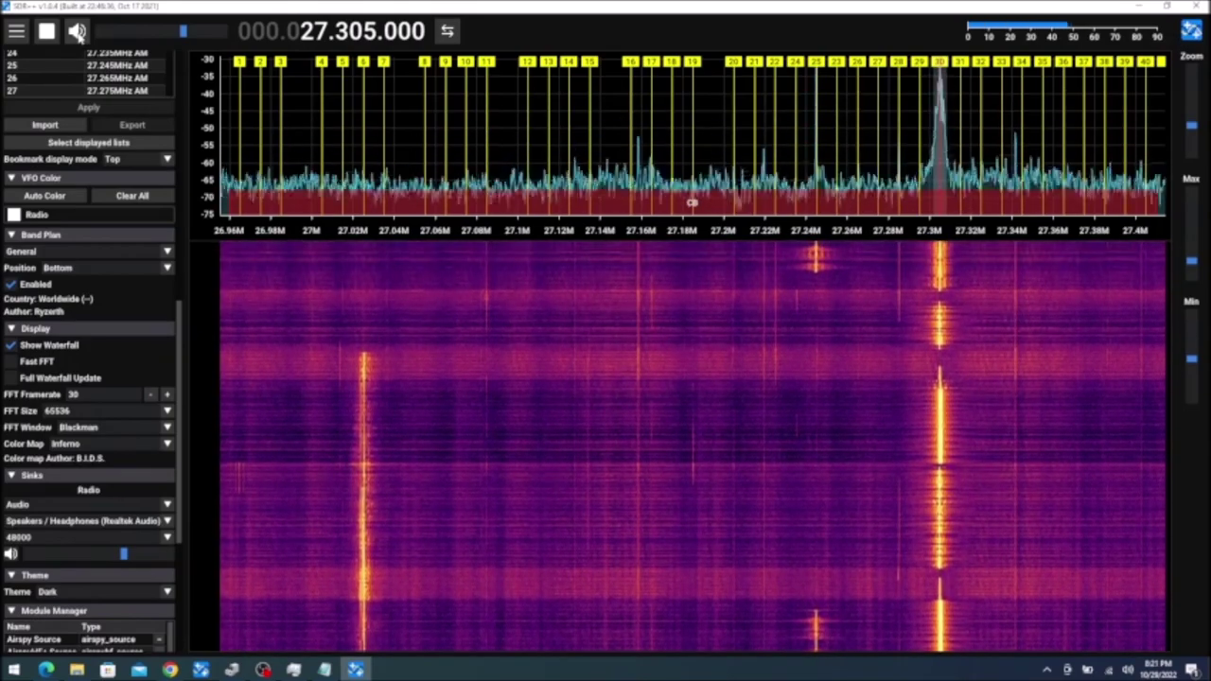
pyautogui.click(79, 31)
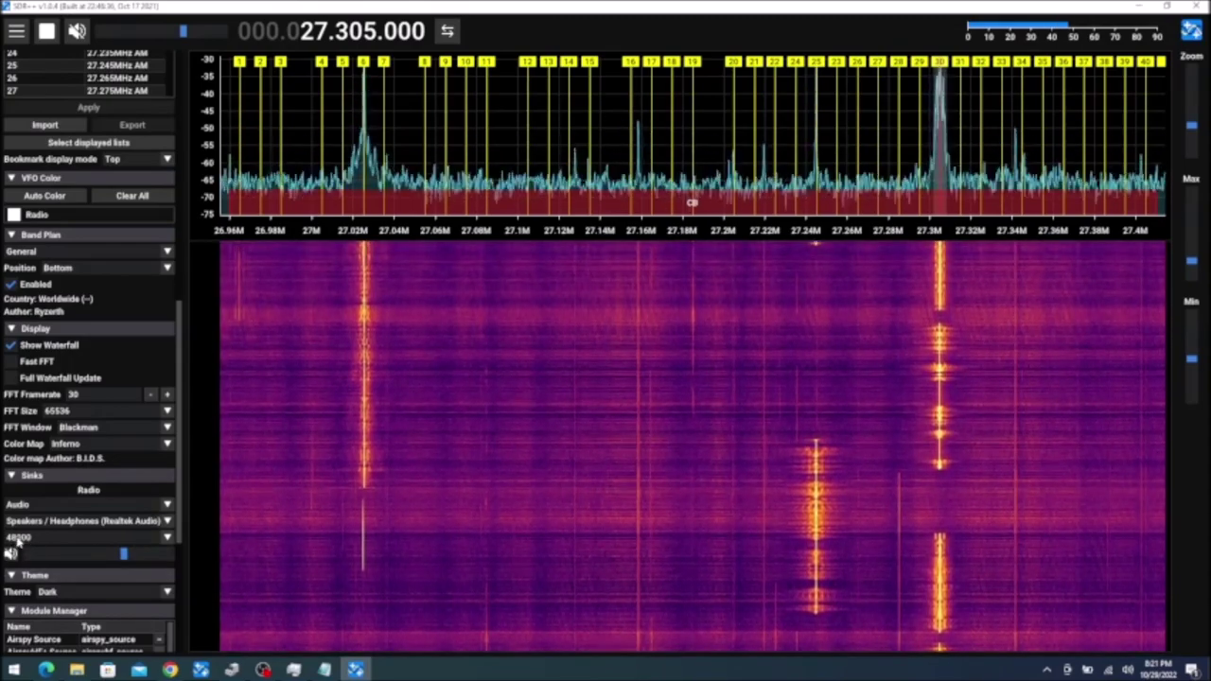
# Choose 96000 as the sample rate for the Speakers / Headphones (Realtek Audio) sink
pyautogui.click(161, 539)
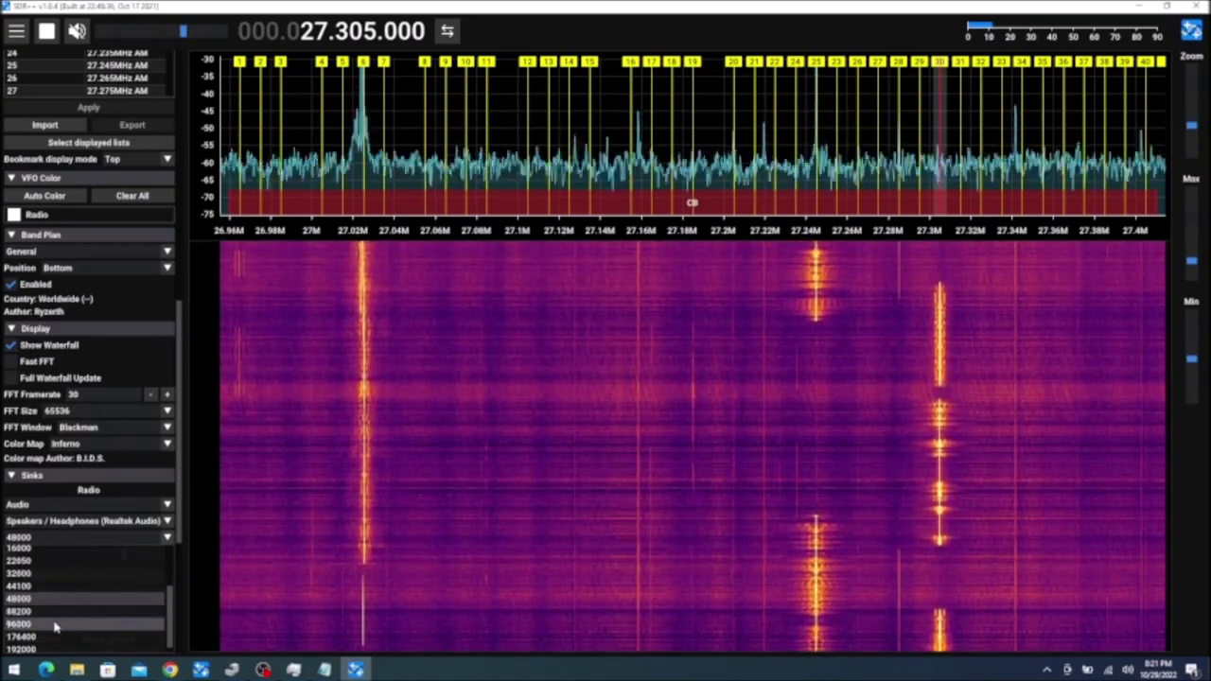
pyautogui.click(56, 625)
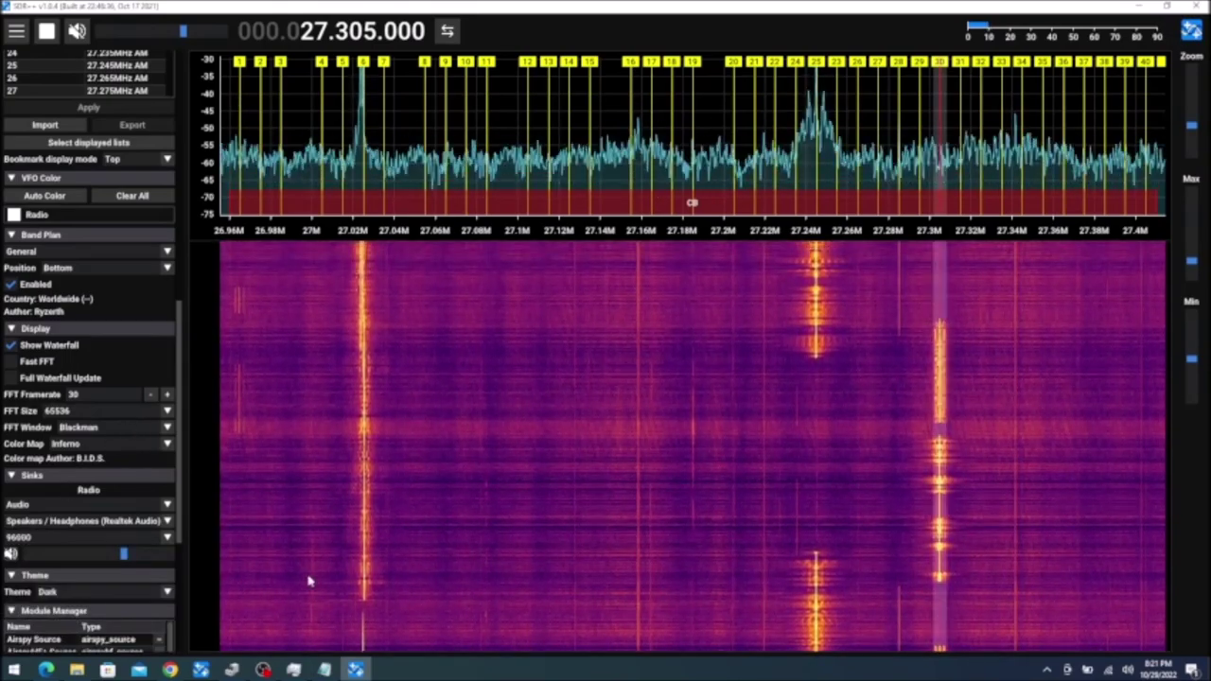
pyautogui.scroll(-5, 106, 560)
pyautogui.scroll(-1, 106, 566)
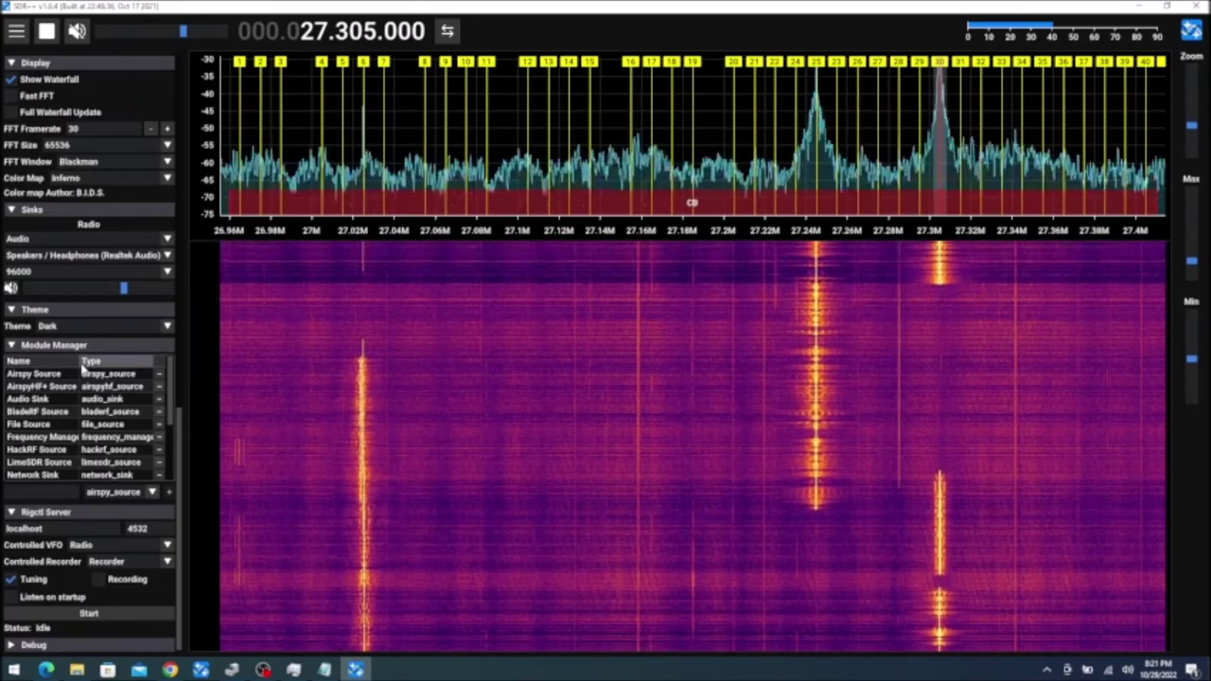
# Scroll the left sidebar up until the Radio, Recorder and Frequency Manager sections are visible
pyautogui.scroll(2, 89, 277)
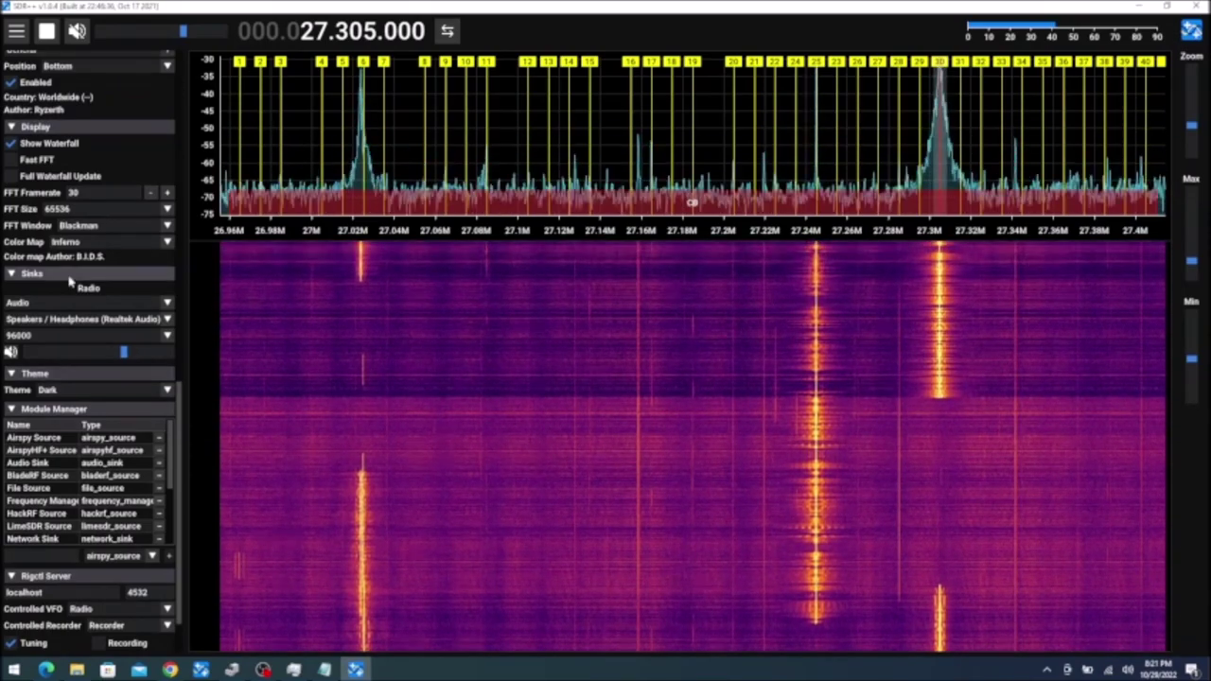
pyautogui.scroll(5, 69, 281)
pyautogui.scroll(5, 70, 281)
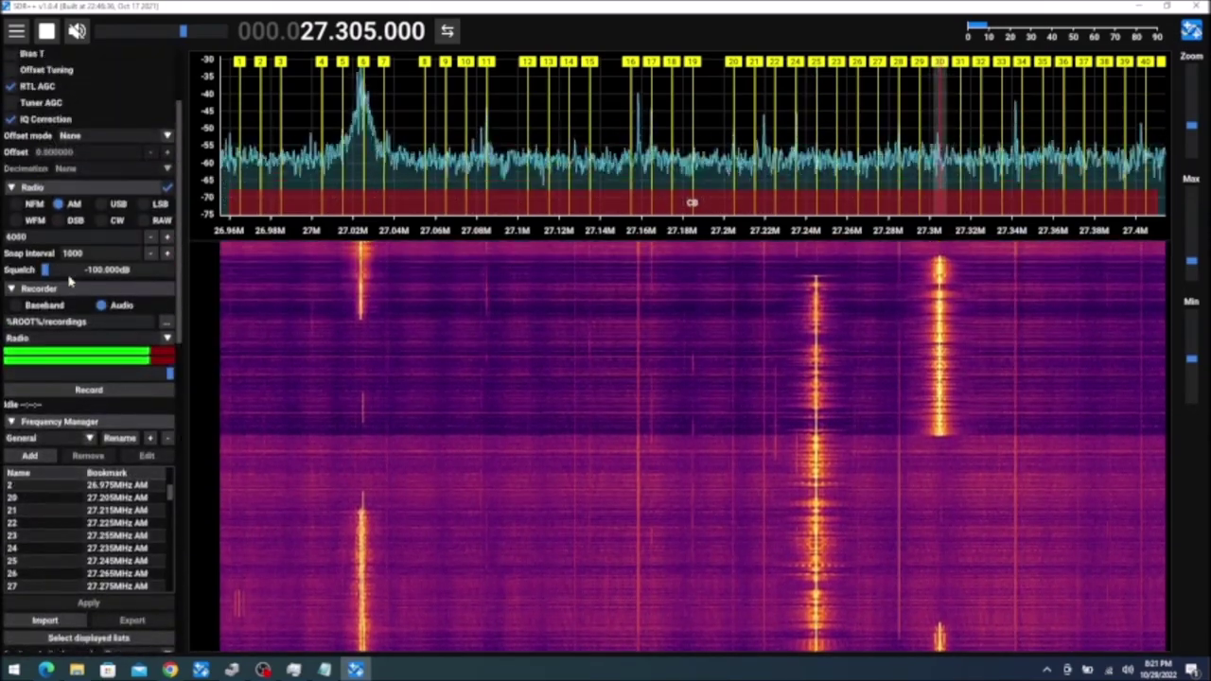
# Tune to channel 34 (27.345 MHz), then channel 35 at 27.355 MHz in LSB with 3000 bandwidth
pyautogui.scroll(4, 49, 521)
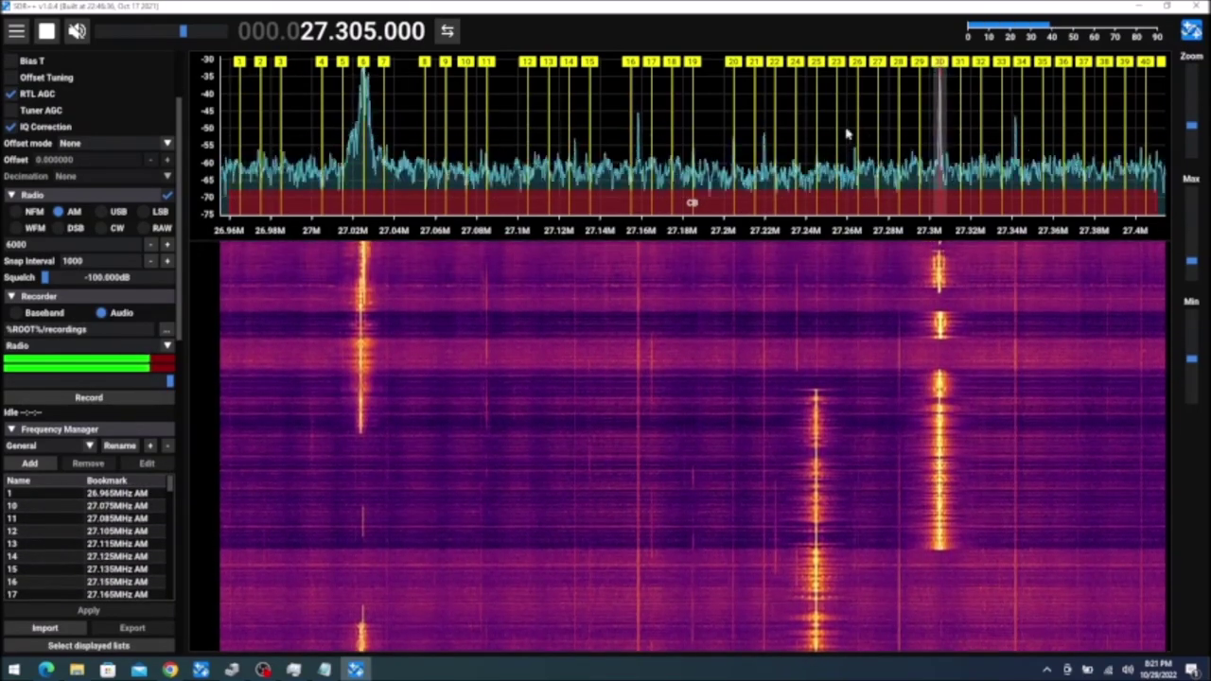
pyautogui.click(1024, 63)
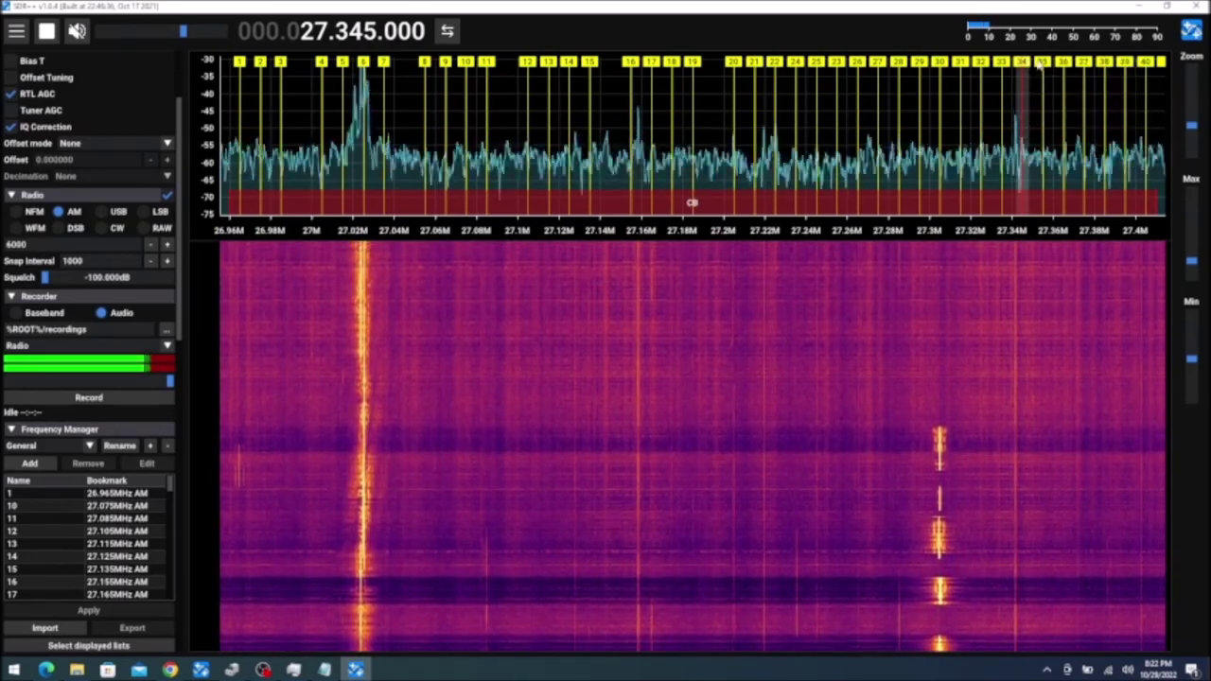
pyautogui.click(1046, 63)
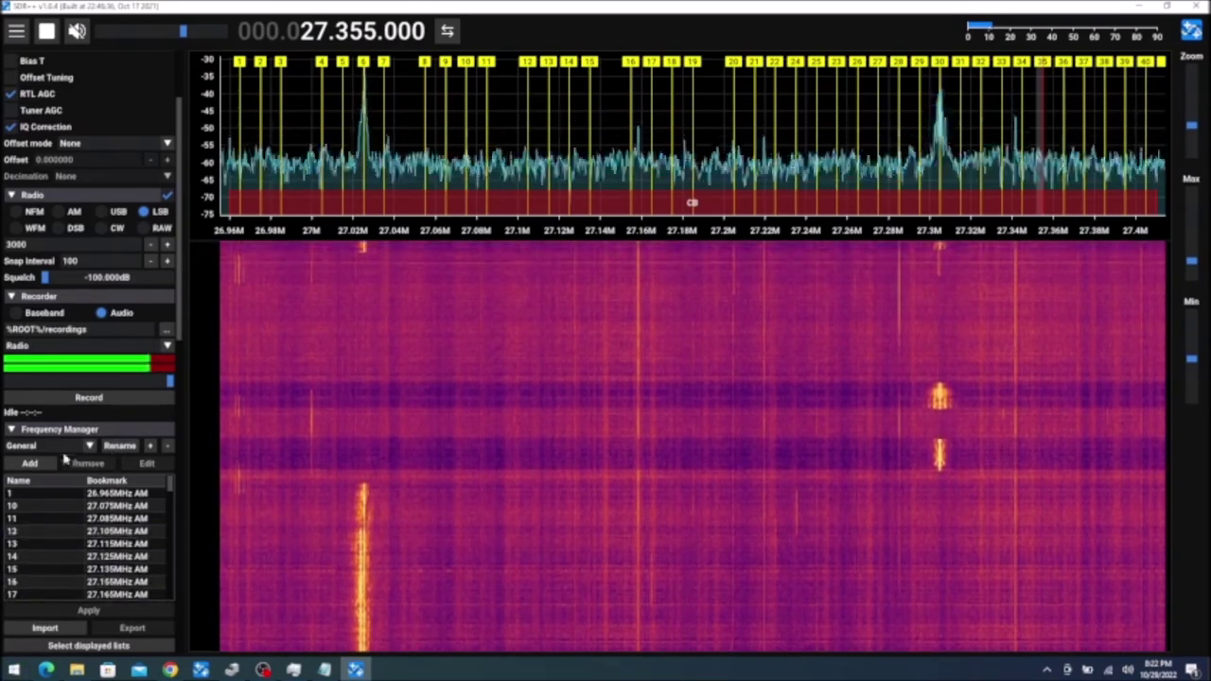
pyautogui.scroll(-5, 61, 571)
pyautogui.scroll(-4, 60, 568)
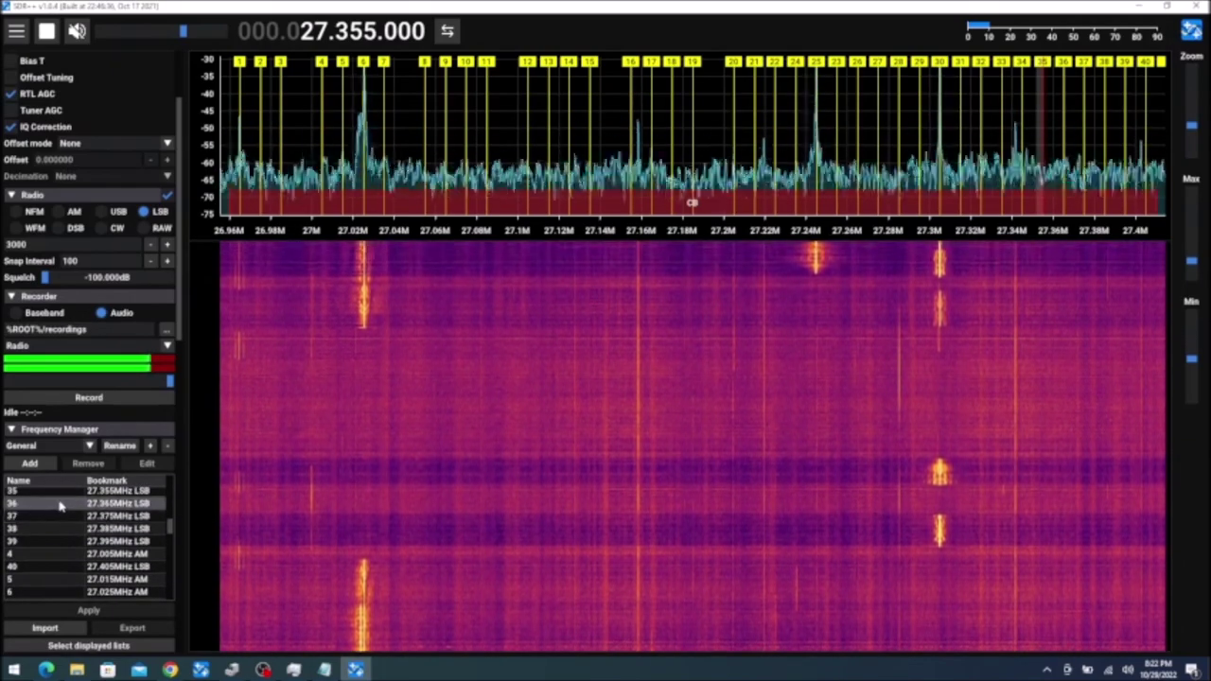
pyautogui.click(58, 493)
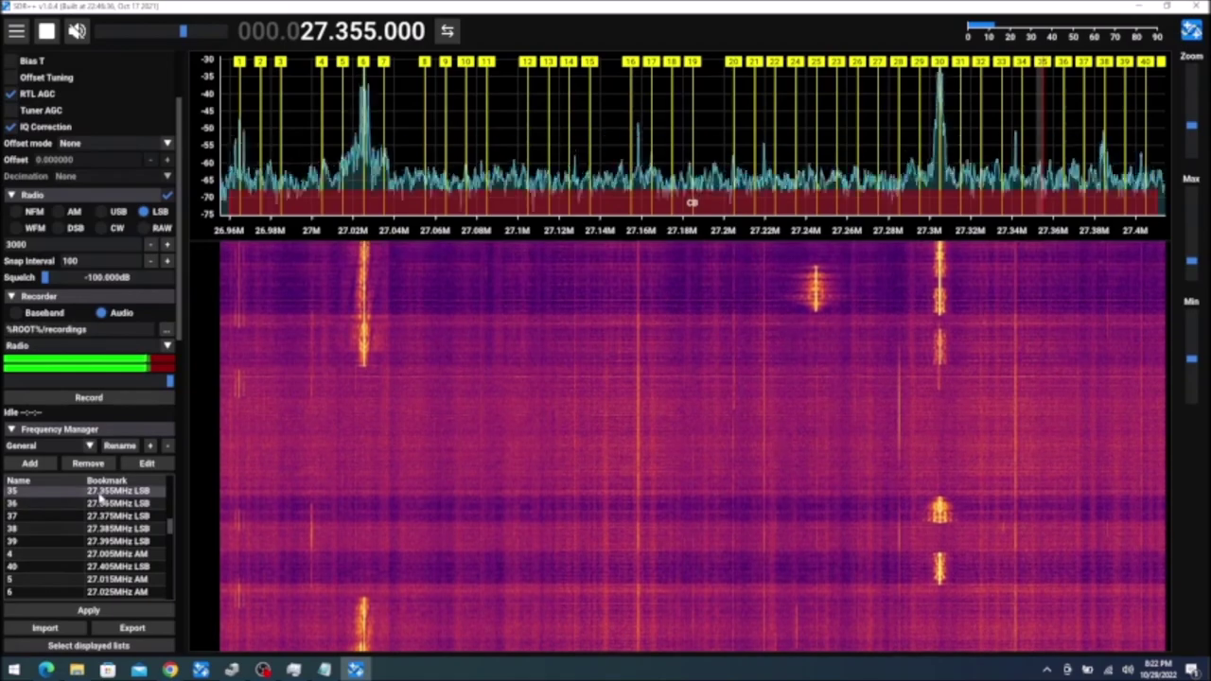
pyautogui.click(129, 530)
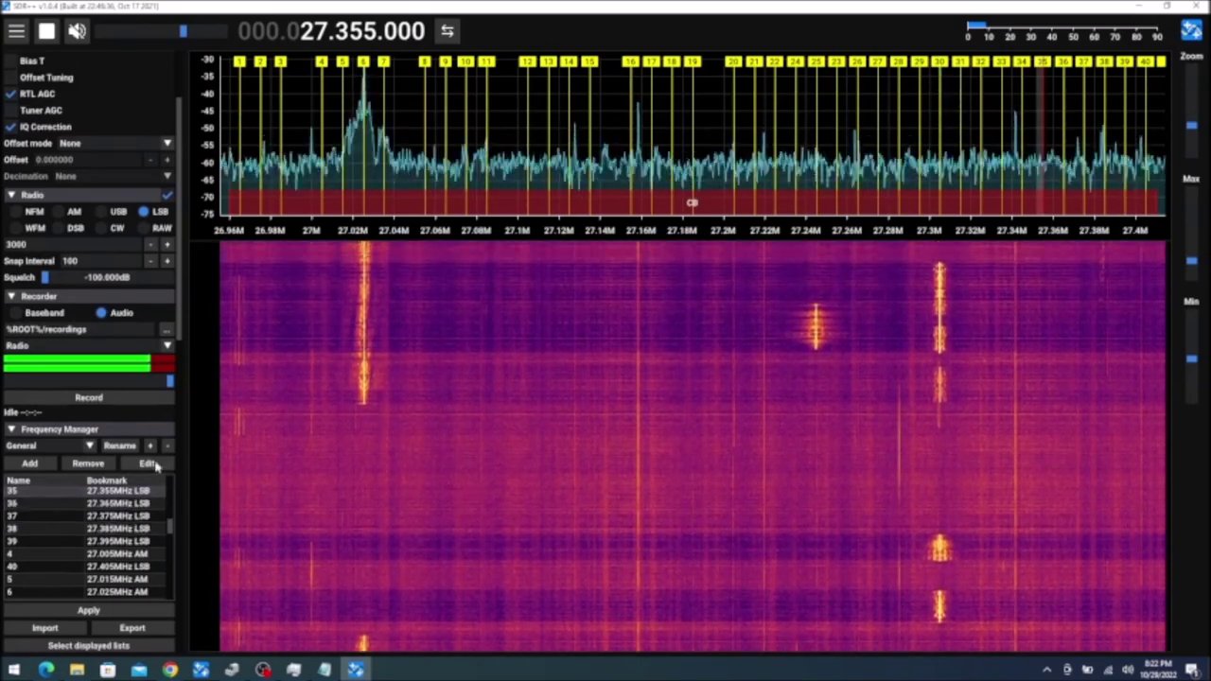
pyautogui.click(151, 465)
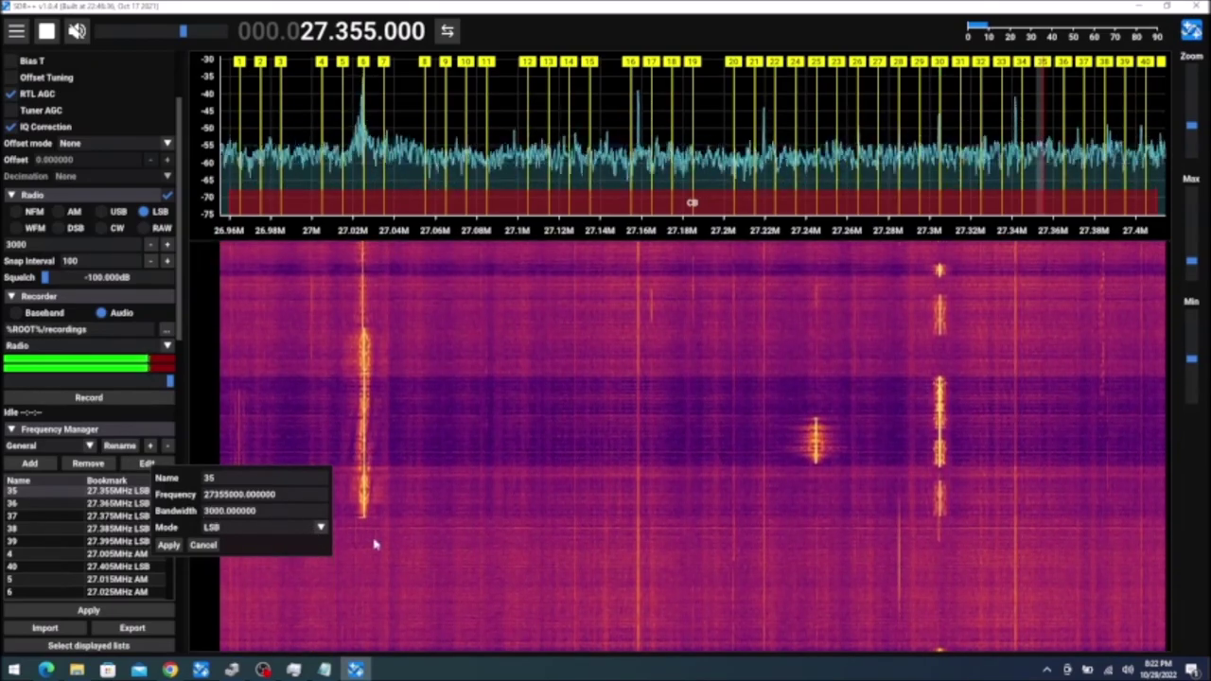
pyautogui.click(321, 529)
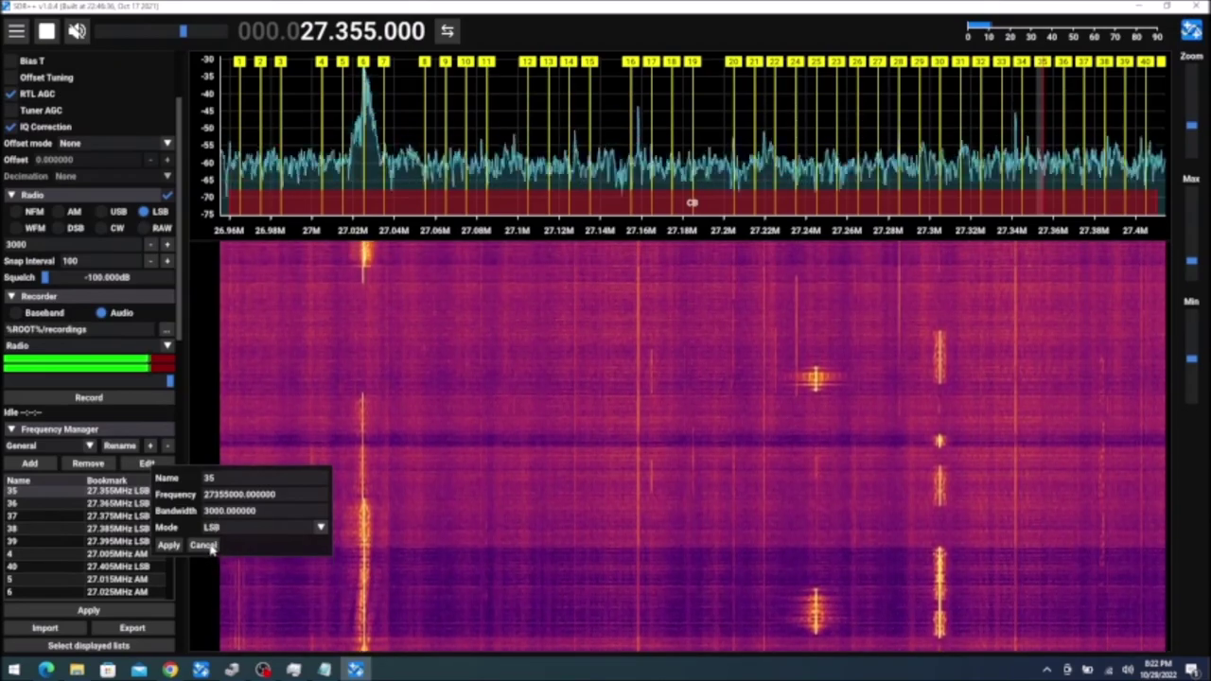
pyautogui.click(204, 546)
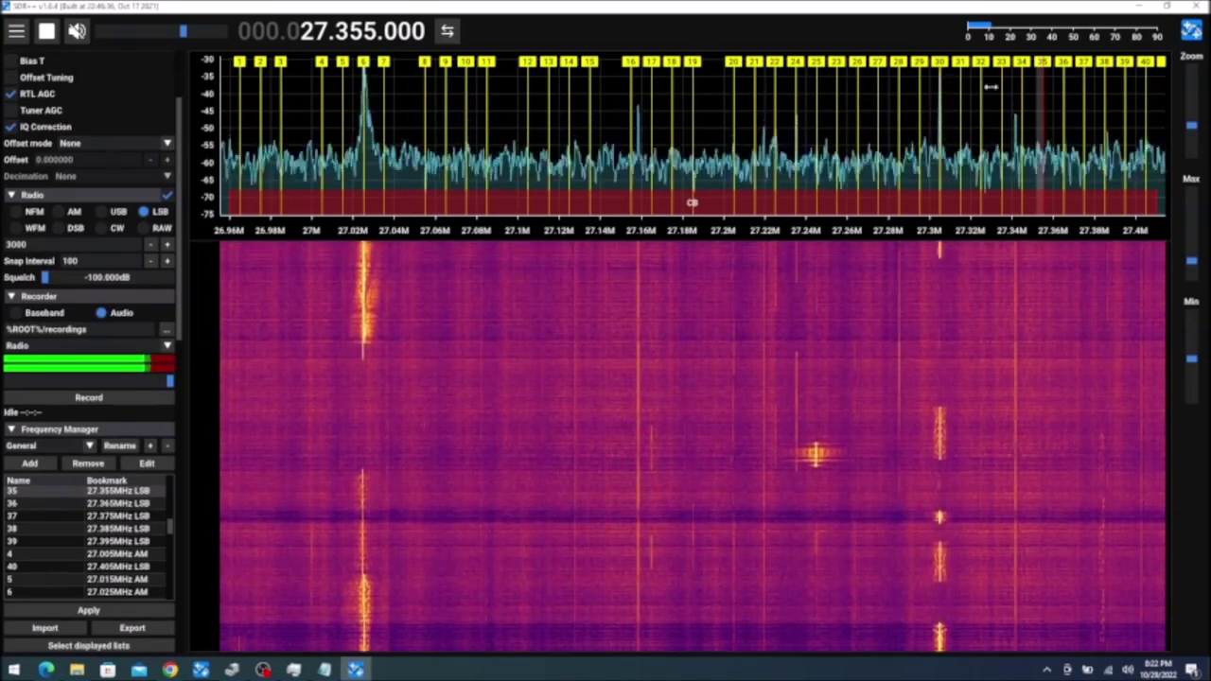
# Select the channel 30 bookmark to return to 27.305 MHz AM, then scroll the sidebar to the top
pyautogui.click(946, 71)
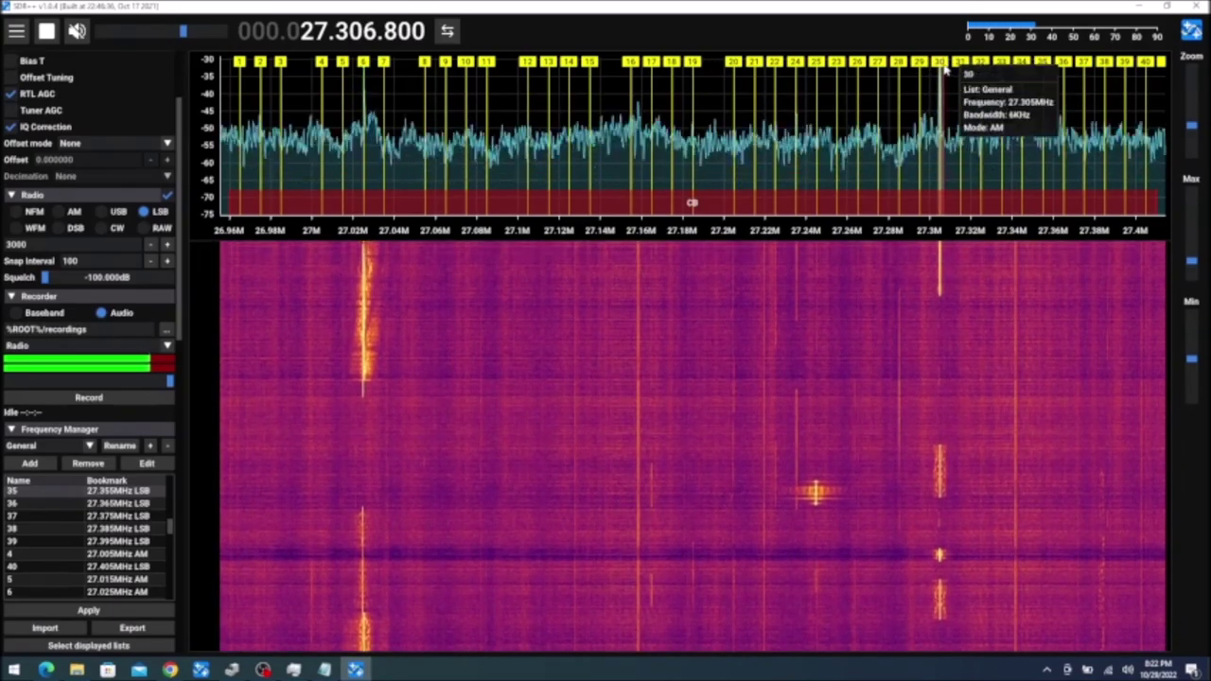
pyautogui.click(942, 72)
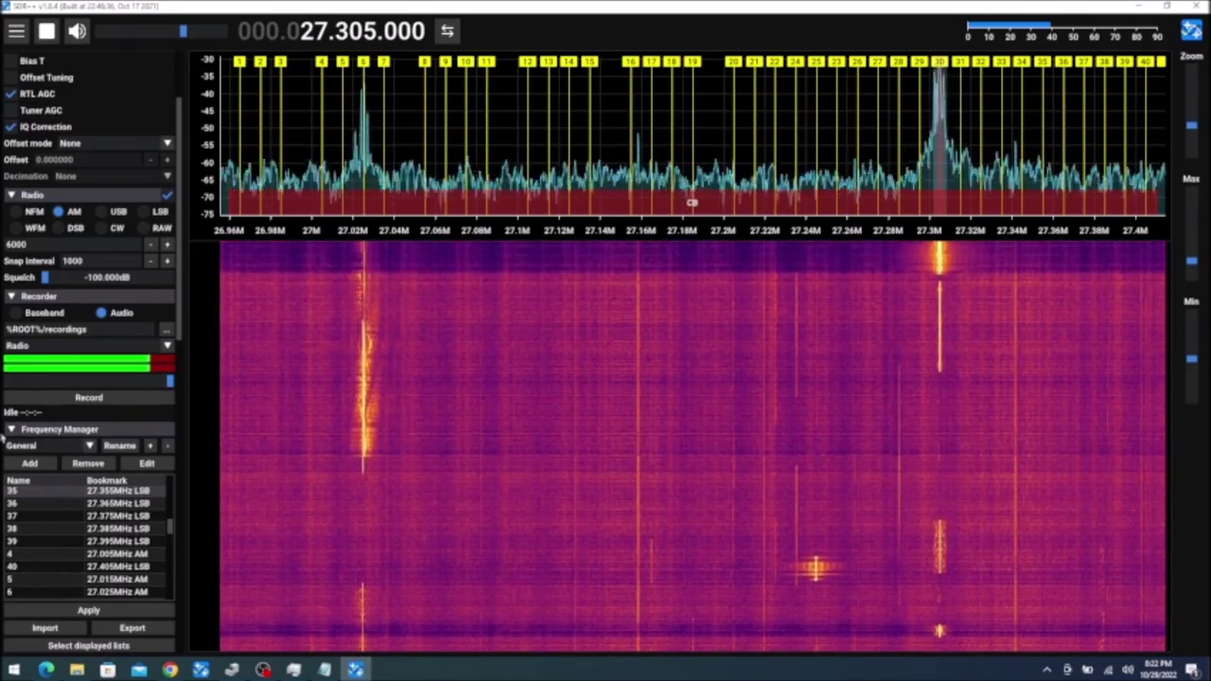
pyautogui.scroll(3, 121, 183)
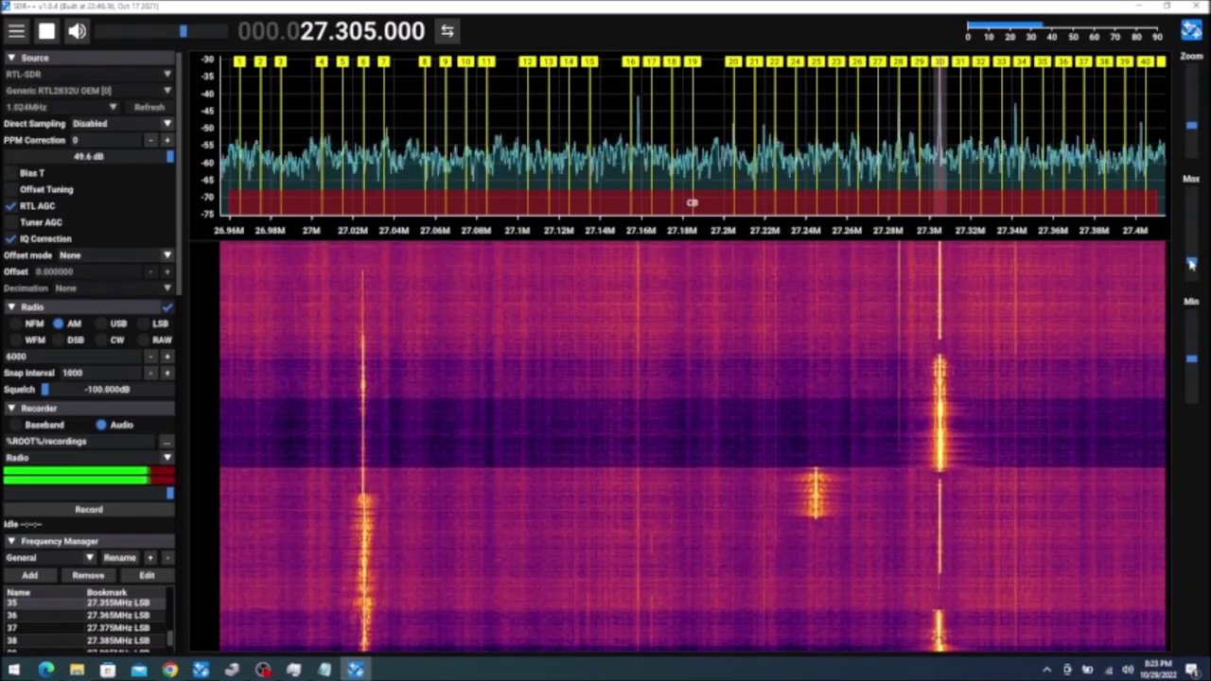
# Adjust the spectrum Max slider so the scale reads -25 to -75 dB
pyautogui.moveTo(1192, 265); pyautogui.dragTo(1190, 271)
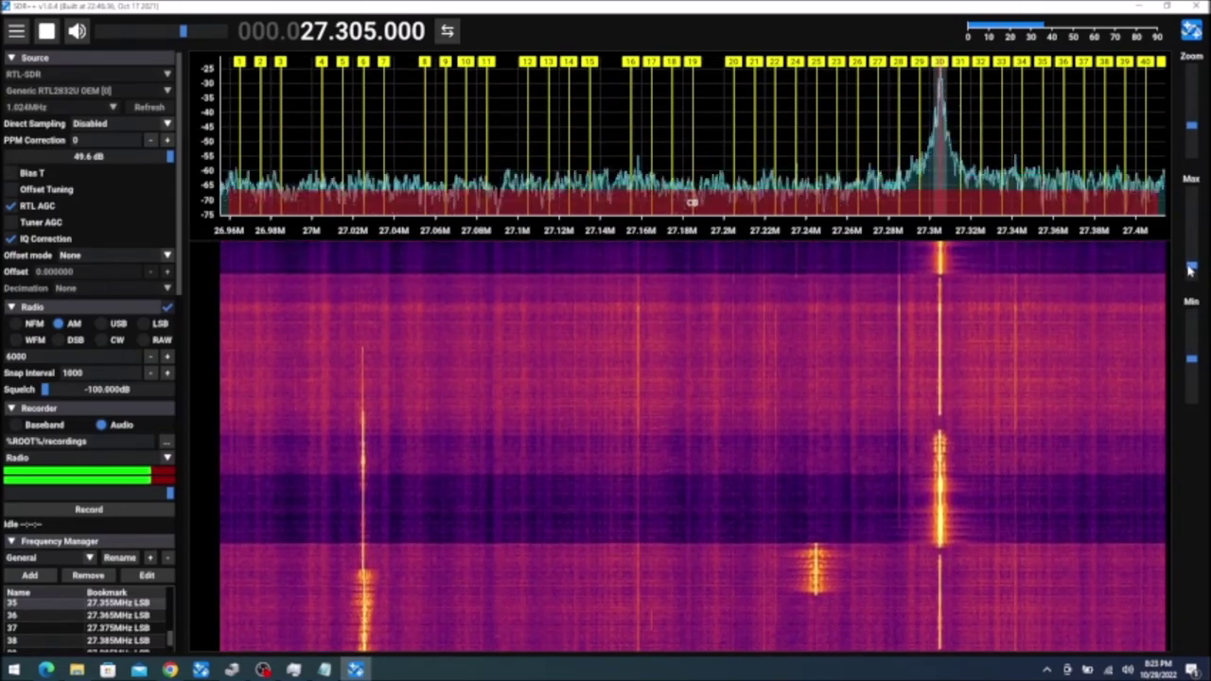
pyautogui.moveTo(1191, 270); pyautogui.dragTo(1190, 270)
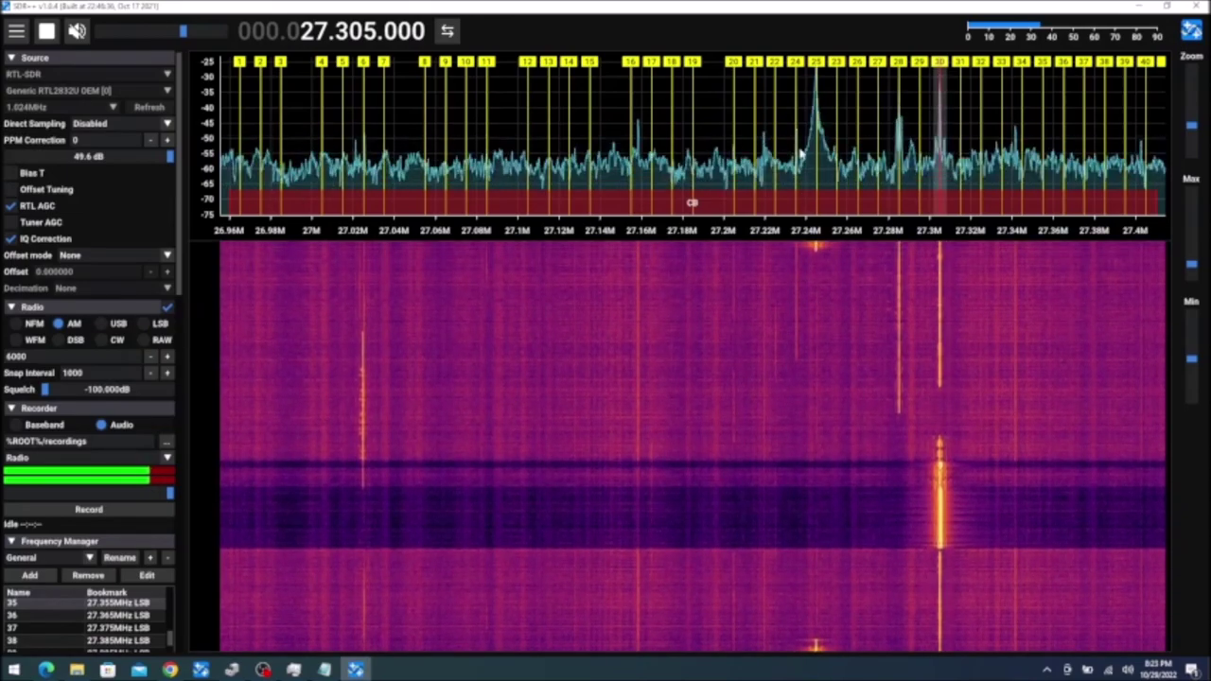
# Hop through channels 24, 25, 28 and 30, finishing on channel 25 at 27.245 MHz AM
pyautogui.click(795, 61)
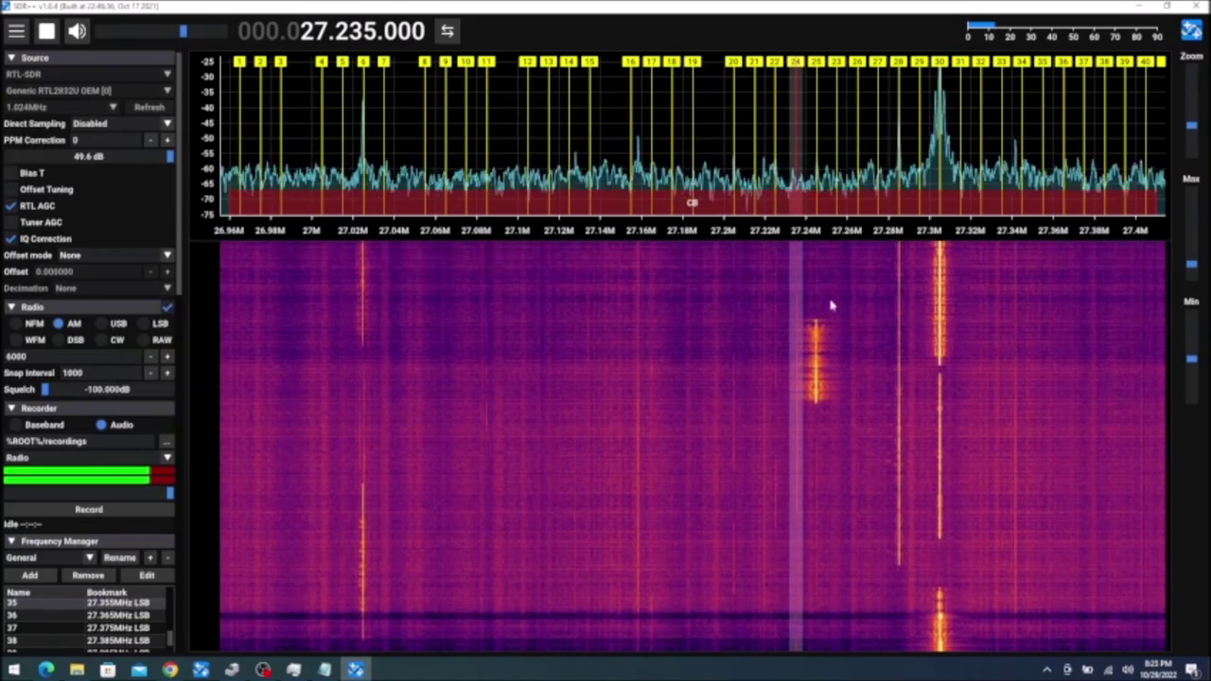
pyautogui.click(816, 63)
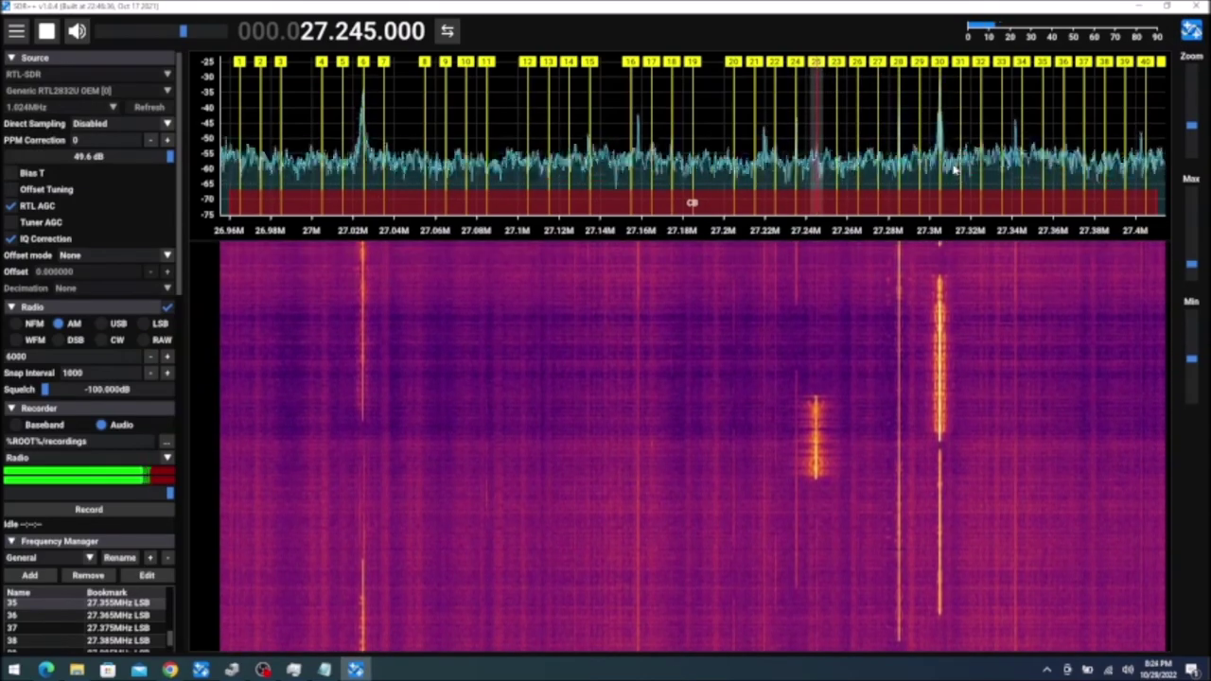
pyautogui.click(898, 62)
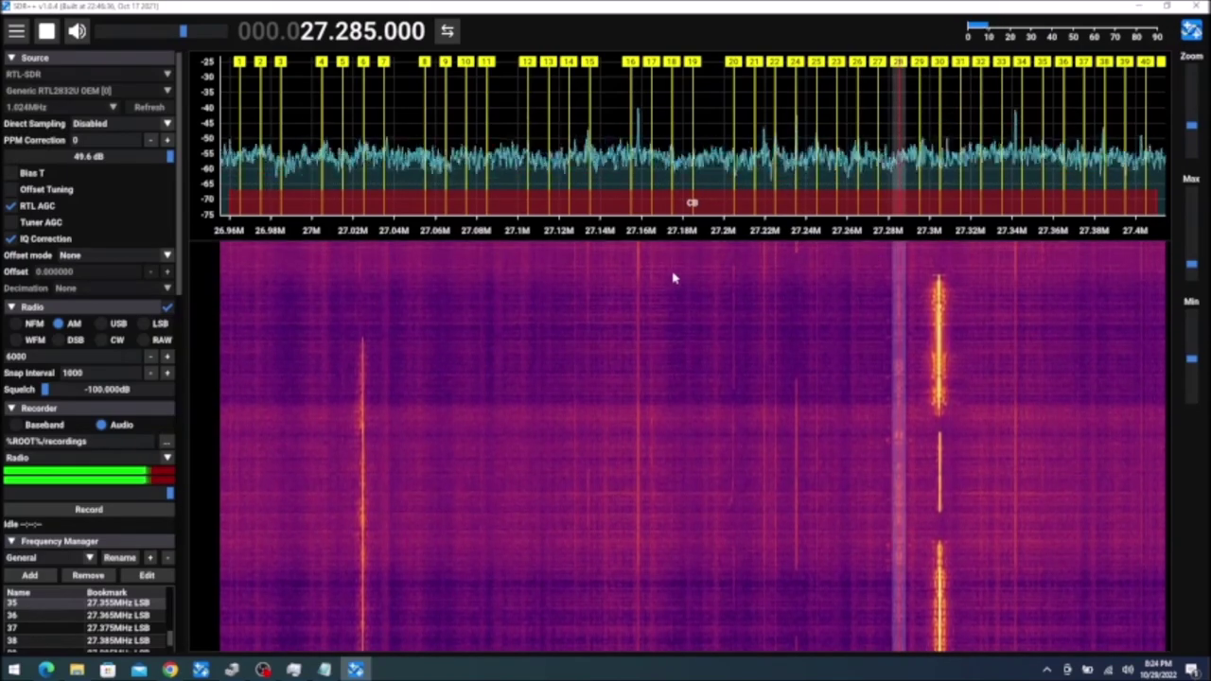
pyautogui.click(942, 65)
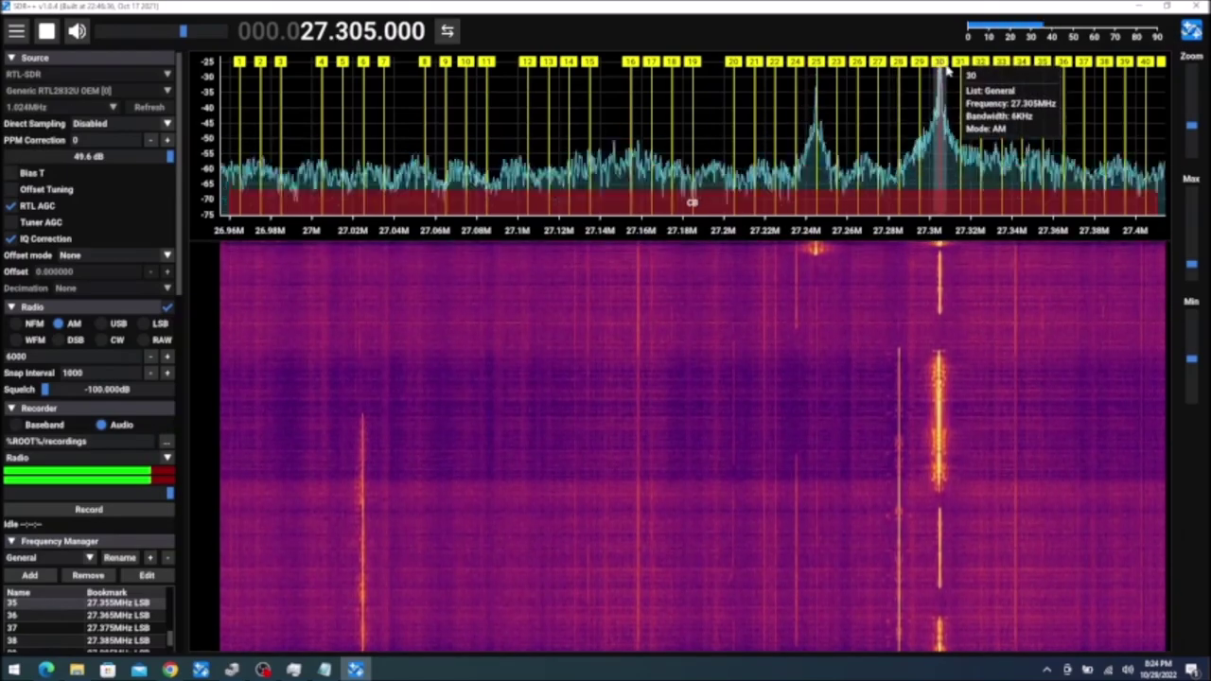
pyautogui.click(816, 64)
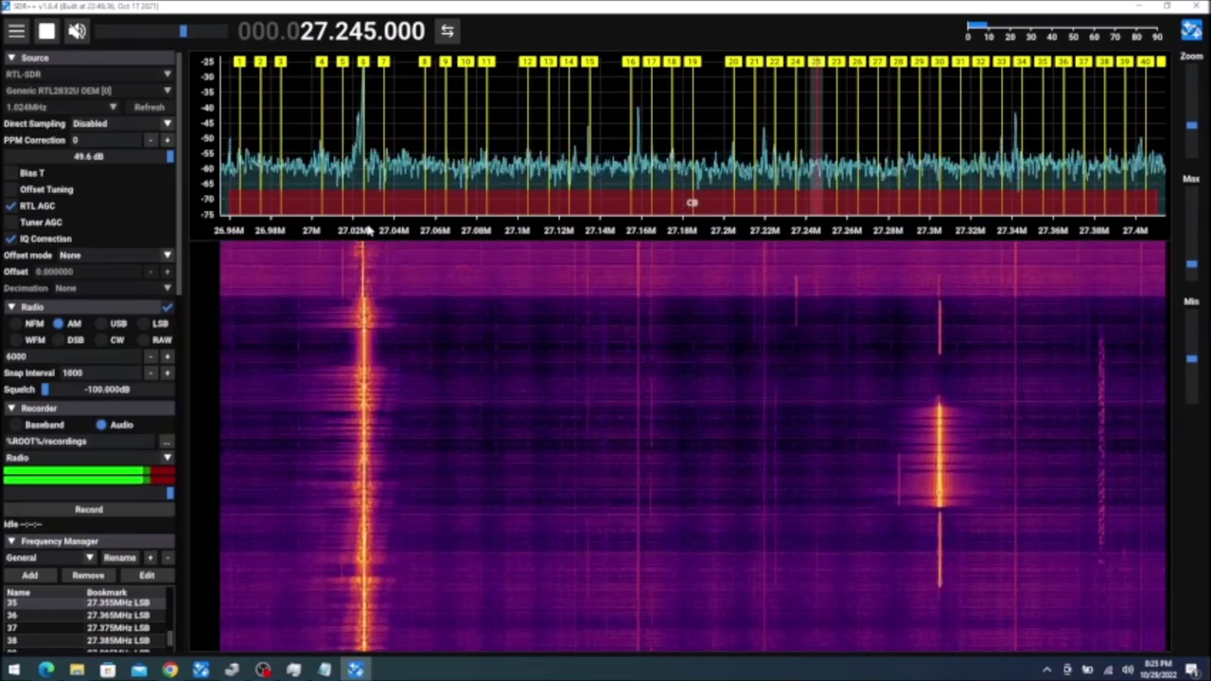
# Tune to channel 6 (27.025 MHz), then 30 (27.305 MHz), then 38 at 27.385 MHz LSB
pyautogui.click(364, 66)
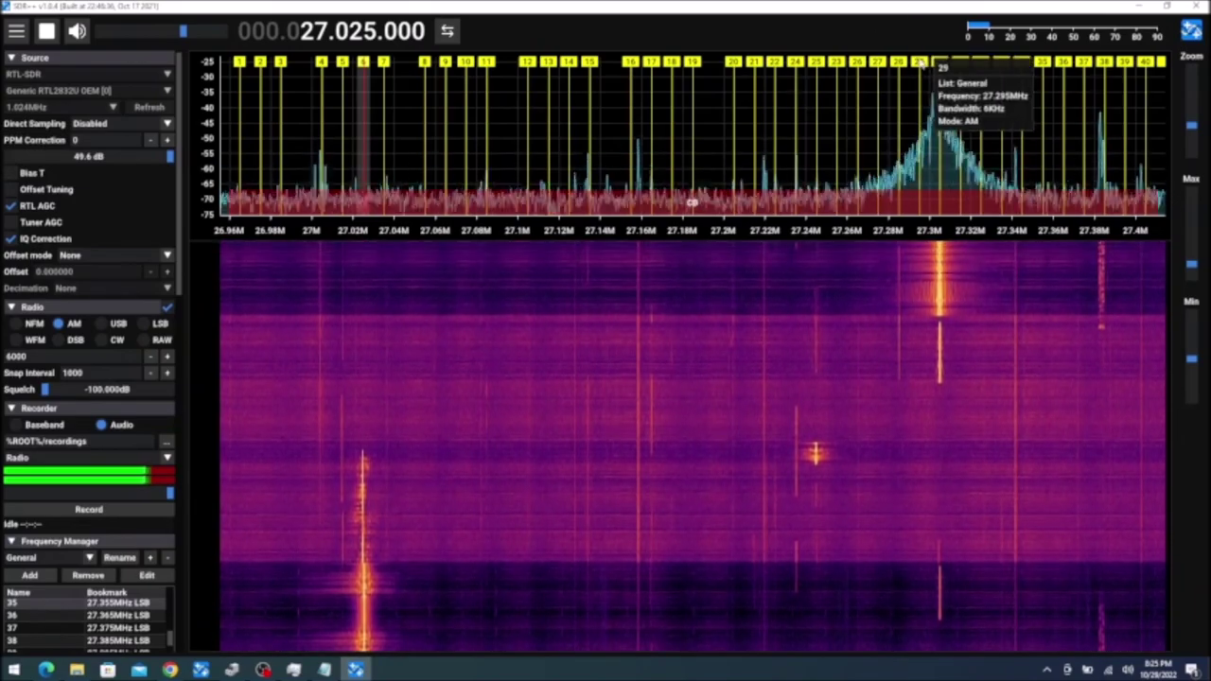
pyautogui.click(940, 64)
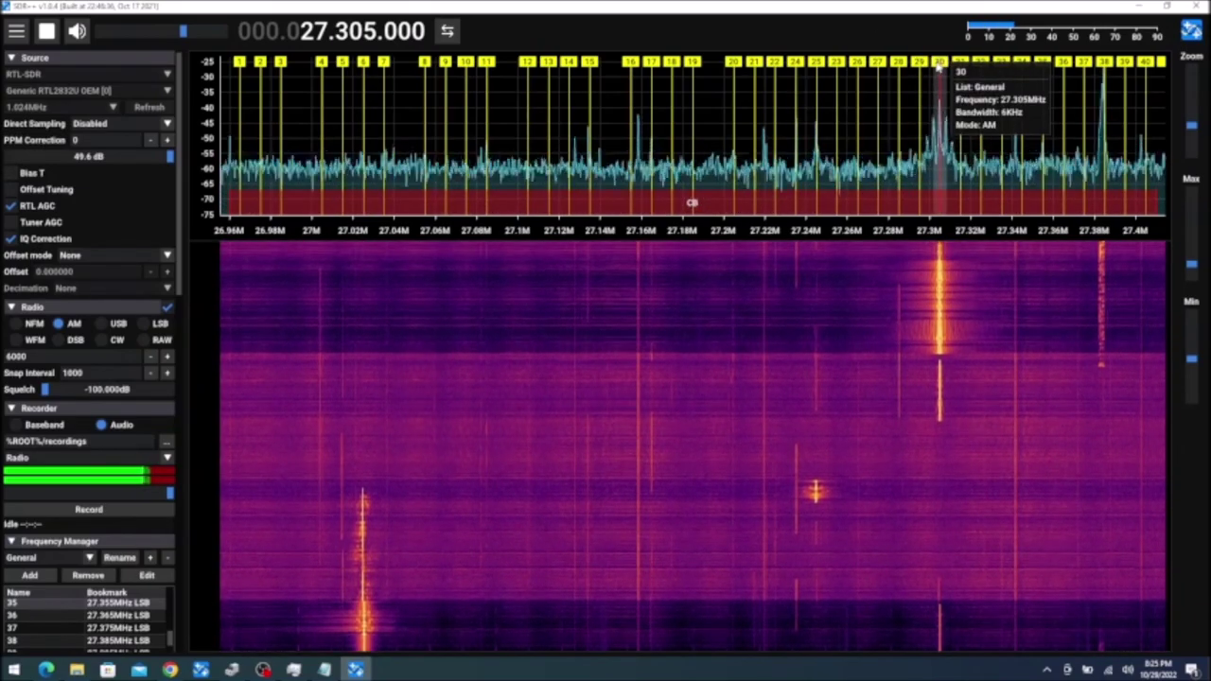
pyautogui.click(1103, 63)
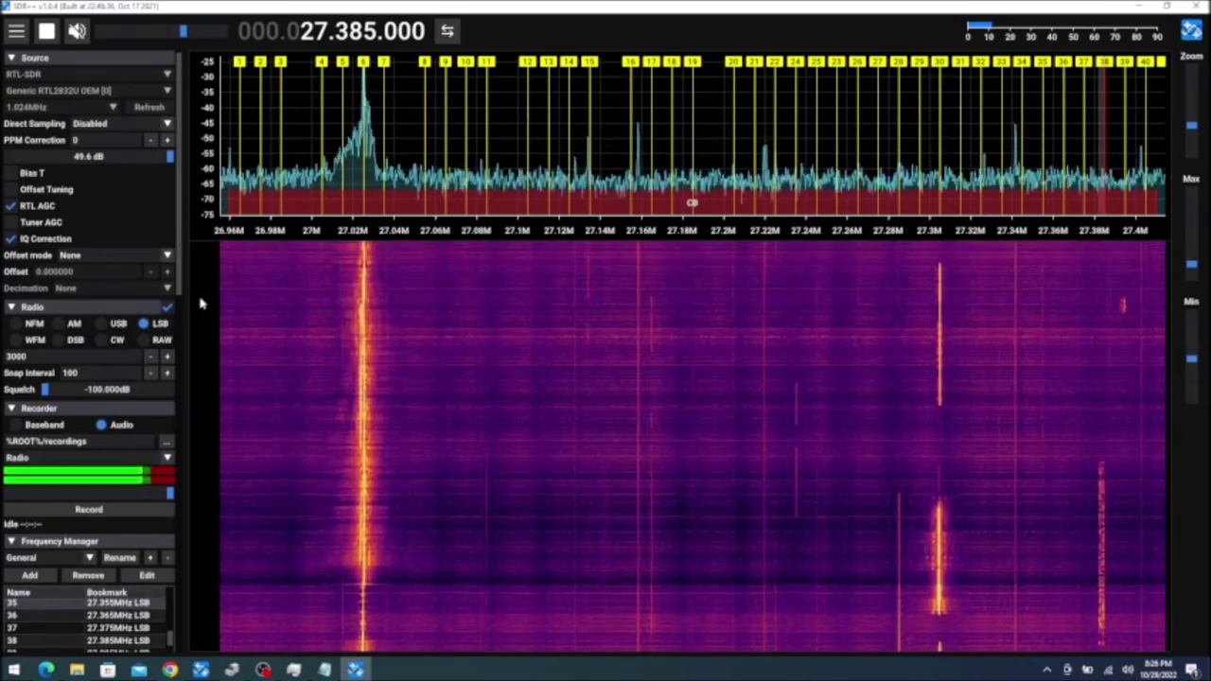
# Collapse the sidebar sections from Radio through Rigctl Server, then re-expand Radio
pyautogui.click(11, 308)
pyautogui.click(12, 322)
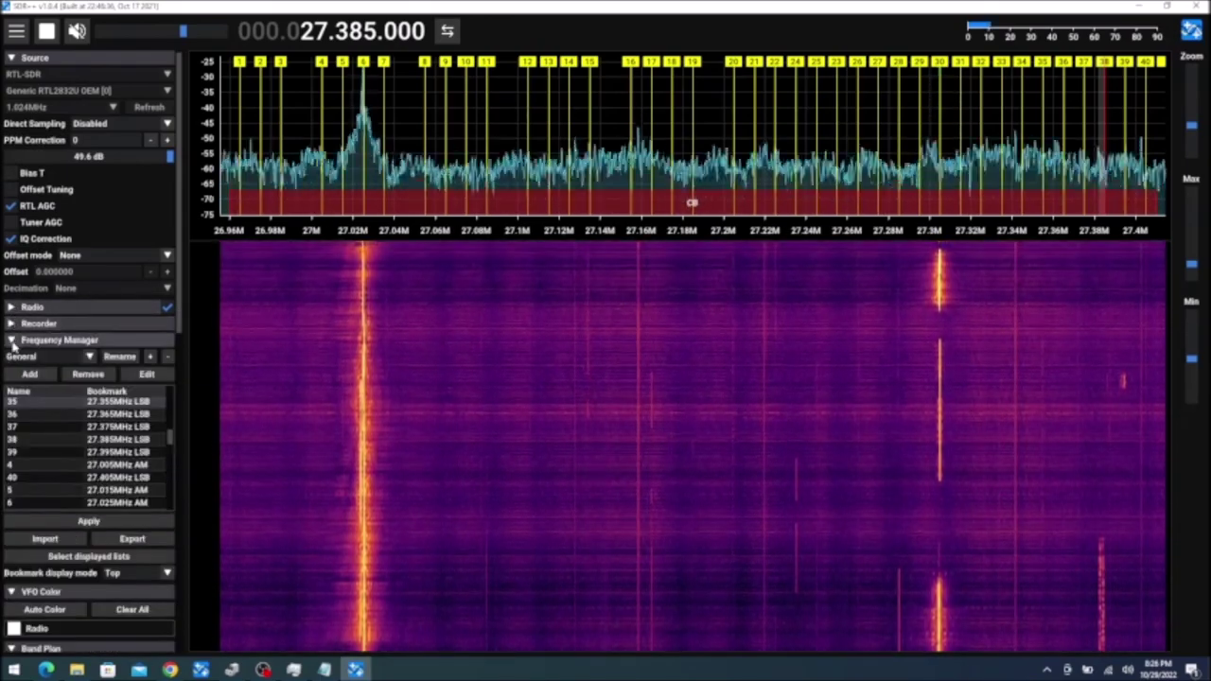
pyautogui.click(12, 340)
pyautogui.click(13, 359)
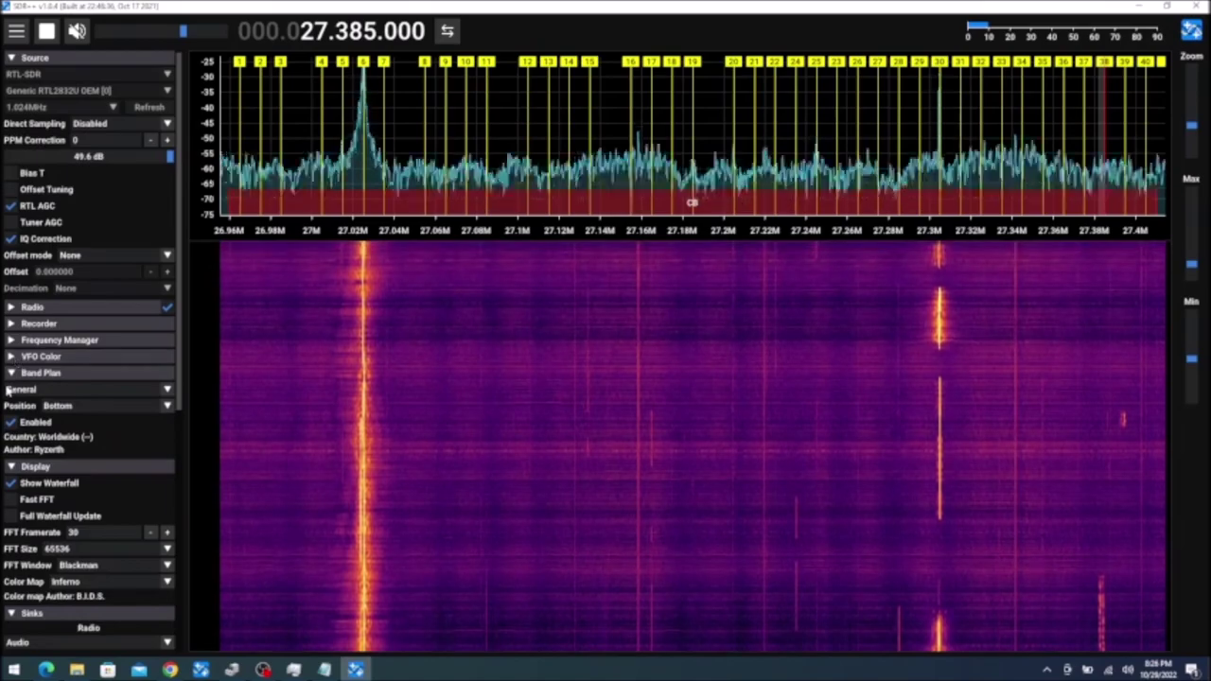
pyautogui.click(11, 373)
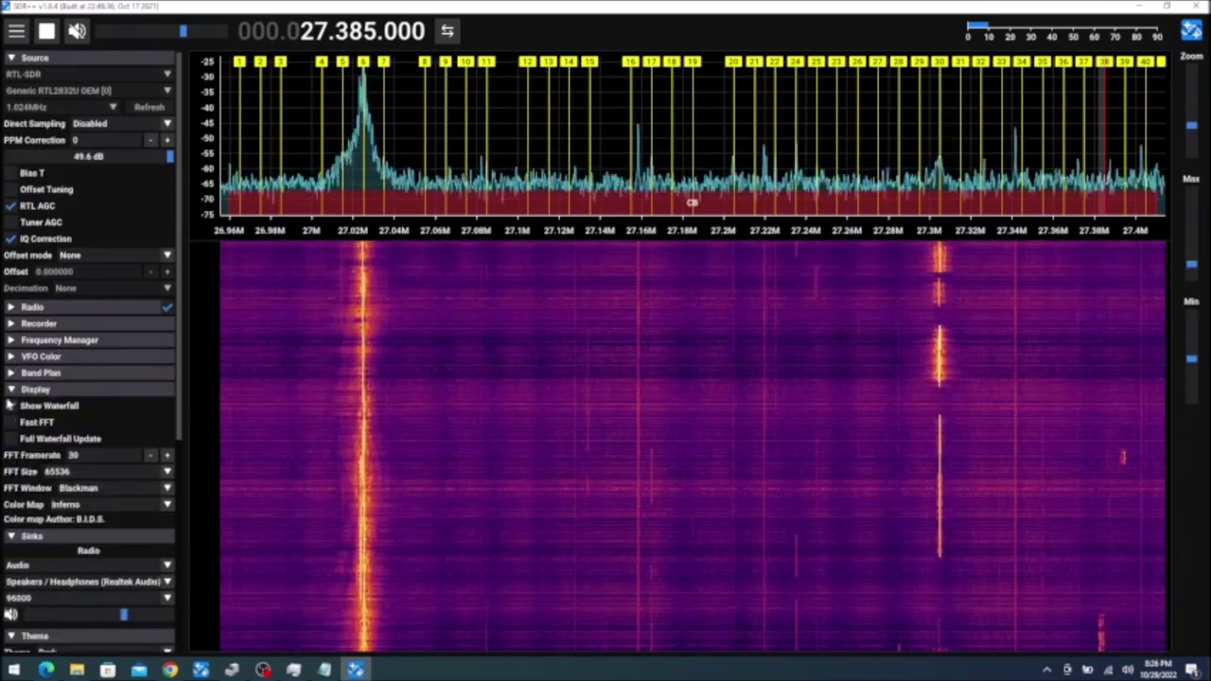
pyautogui.click(12, 389)
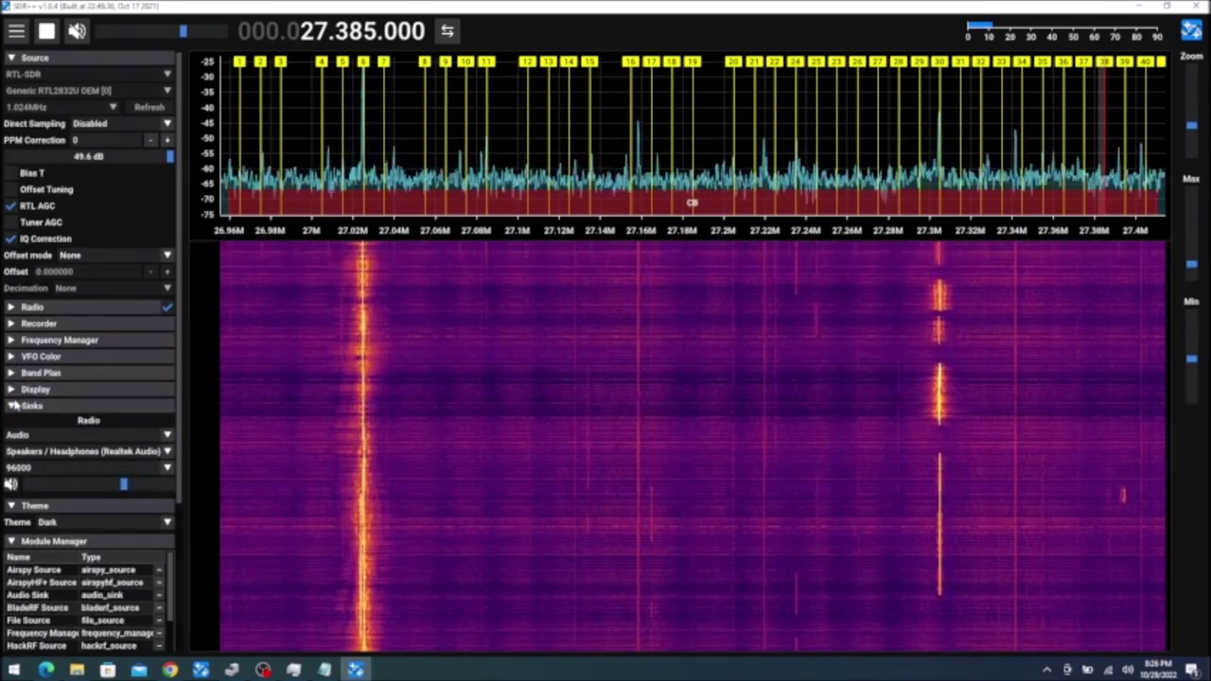
pyautogui.click(12, 406)
pyautogui.click(11, 422)
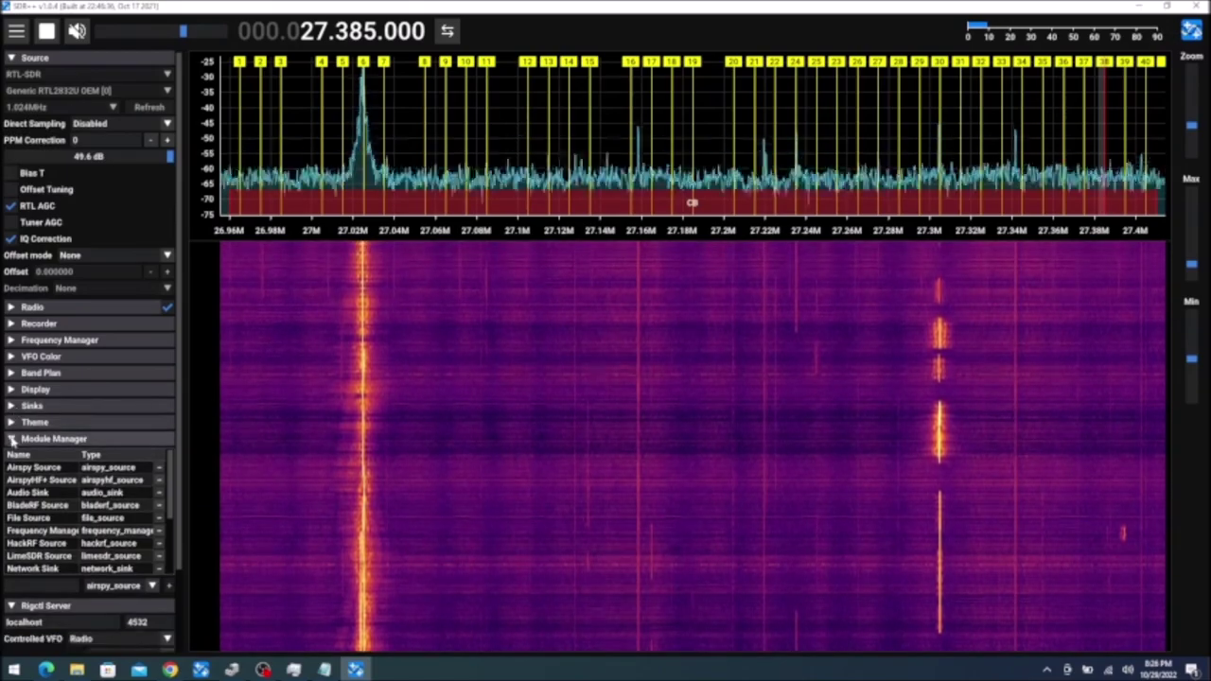
pyautogui.click(11, 439)
pyautogui.click(11, 455)
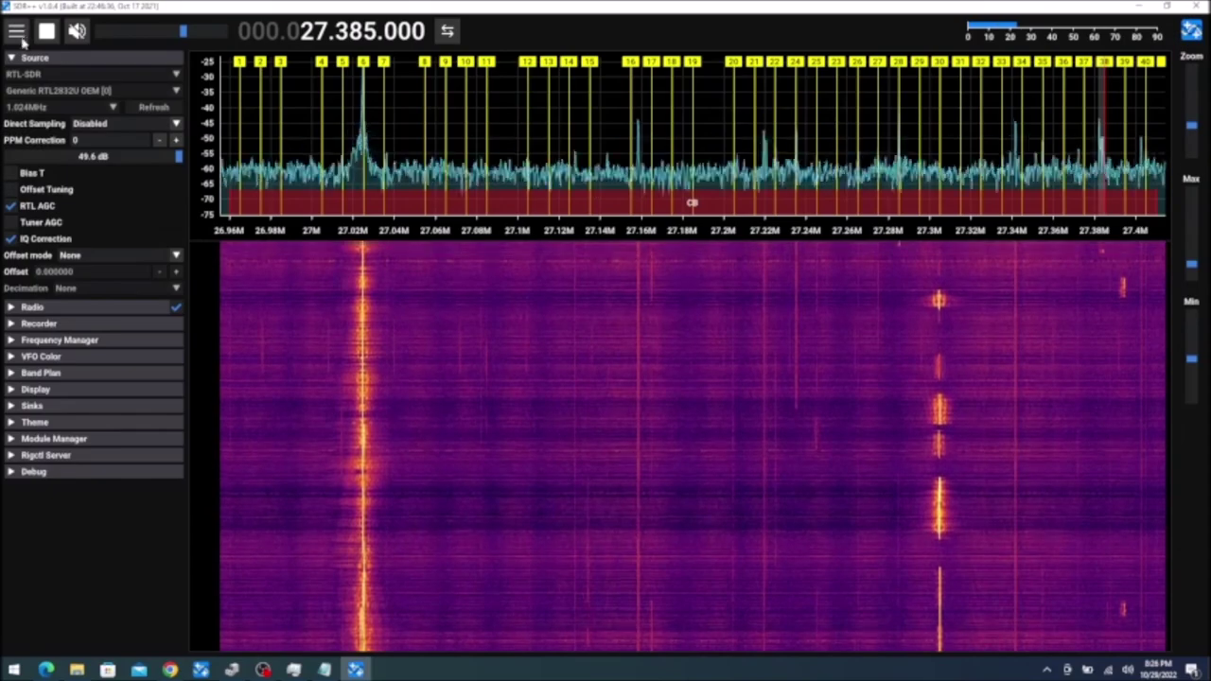
pyautogui.click(15, 309)
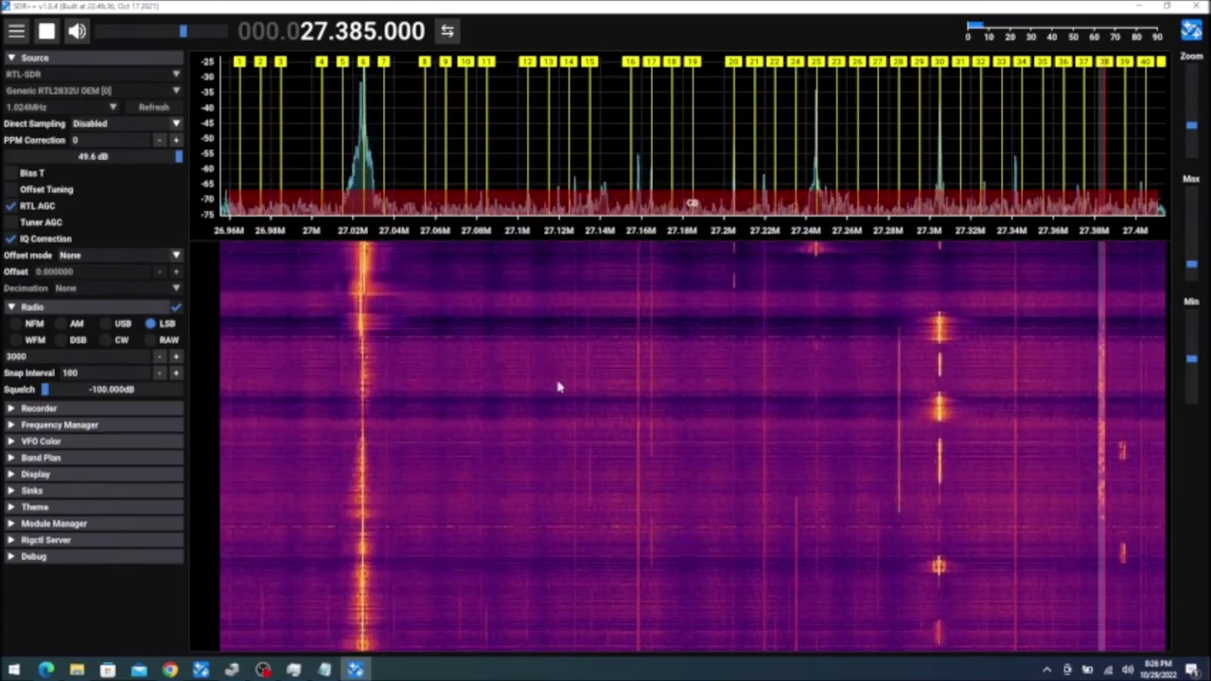
# Switch to channel 6 (27.025 MHz), 30, 27 (27.275 MHz), then back to 30 at 27.305 MHz AM
pyautogui.click(365, 65)
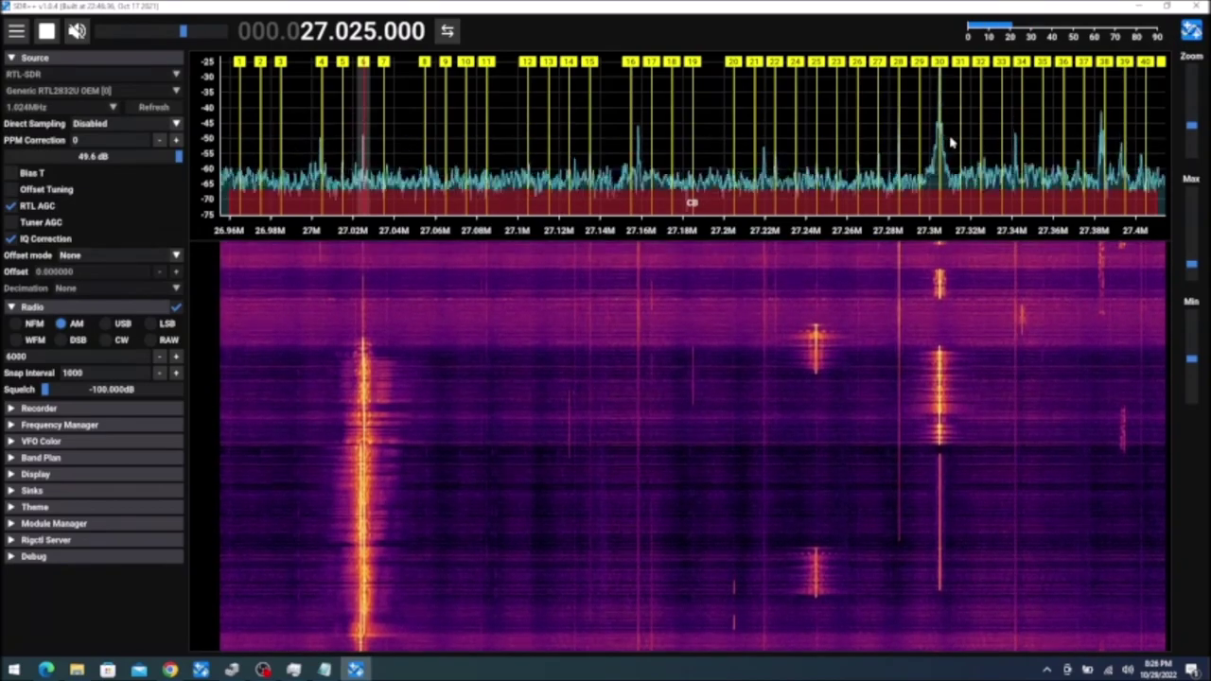
pyautogui.click(942, 63)
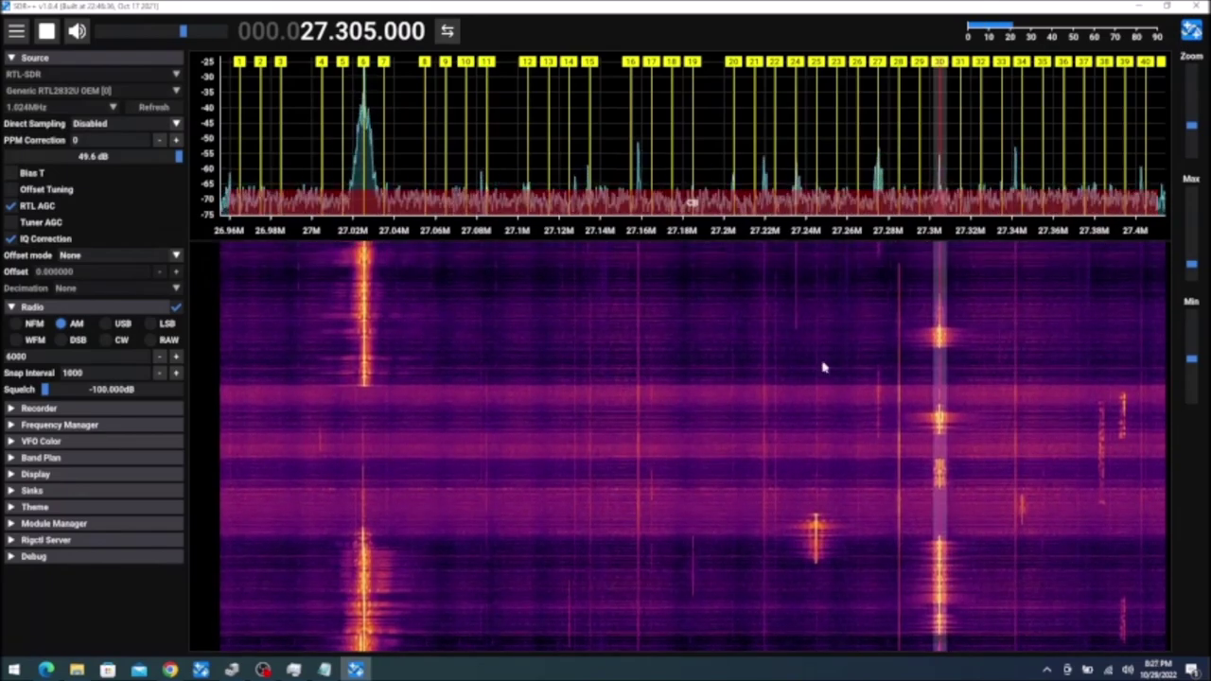
pyautogui.click(878, 63)
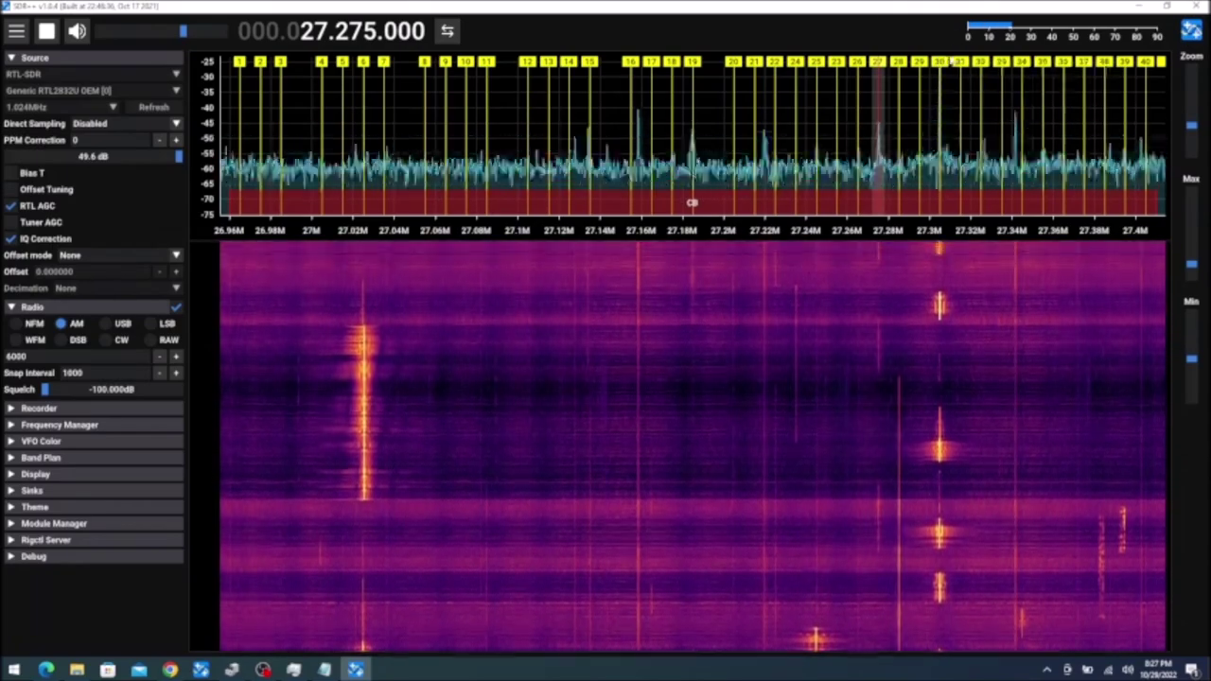
pyautogui.click(940, 63)
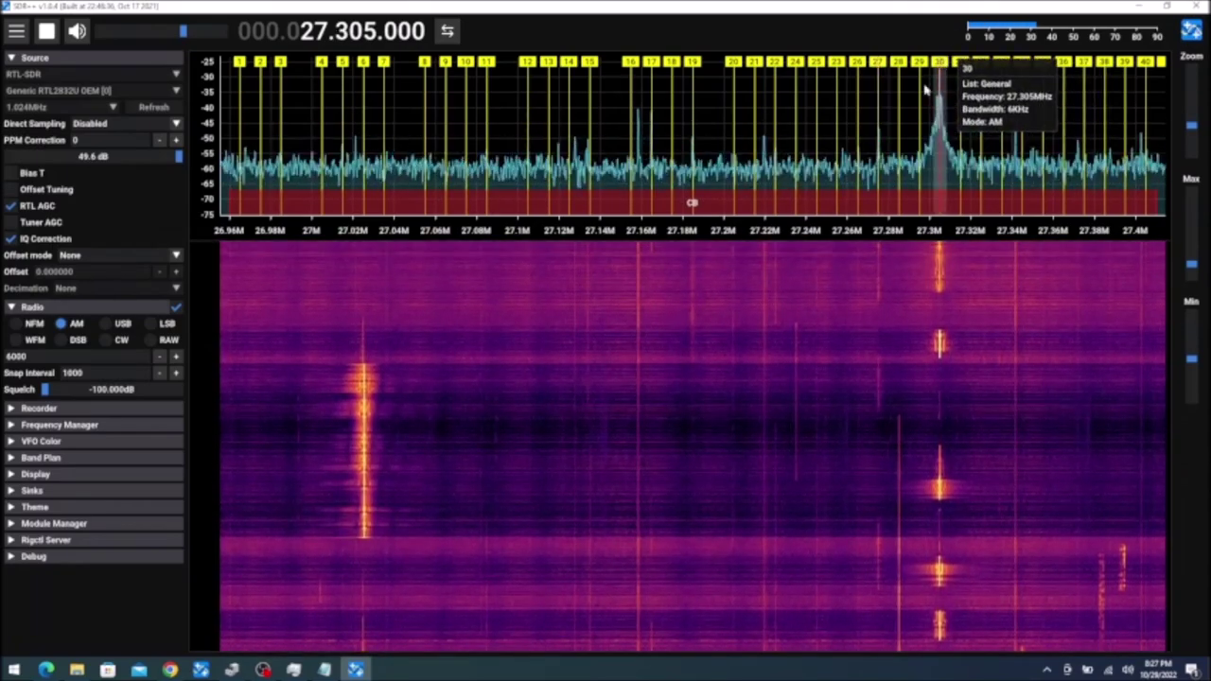